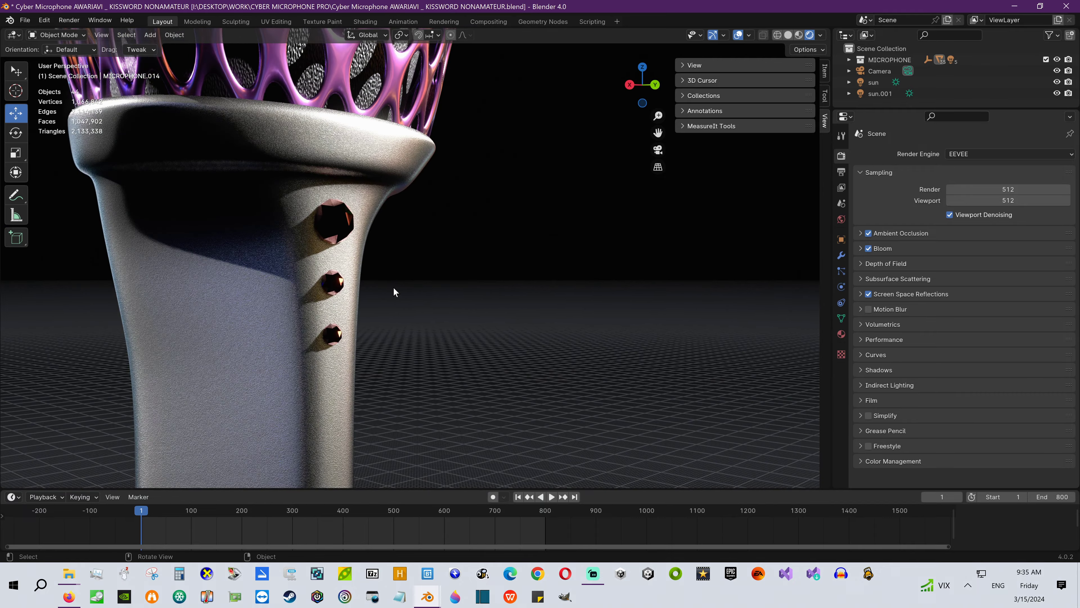
- Examine the microphone and its tripod stand, including the clamp holder and curved arm, from several angles
scroll(373, 296, down, 6)
shift+middle_drag(385, 313, 368, 272)
middle_drag(362, 310, 405, 273)
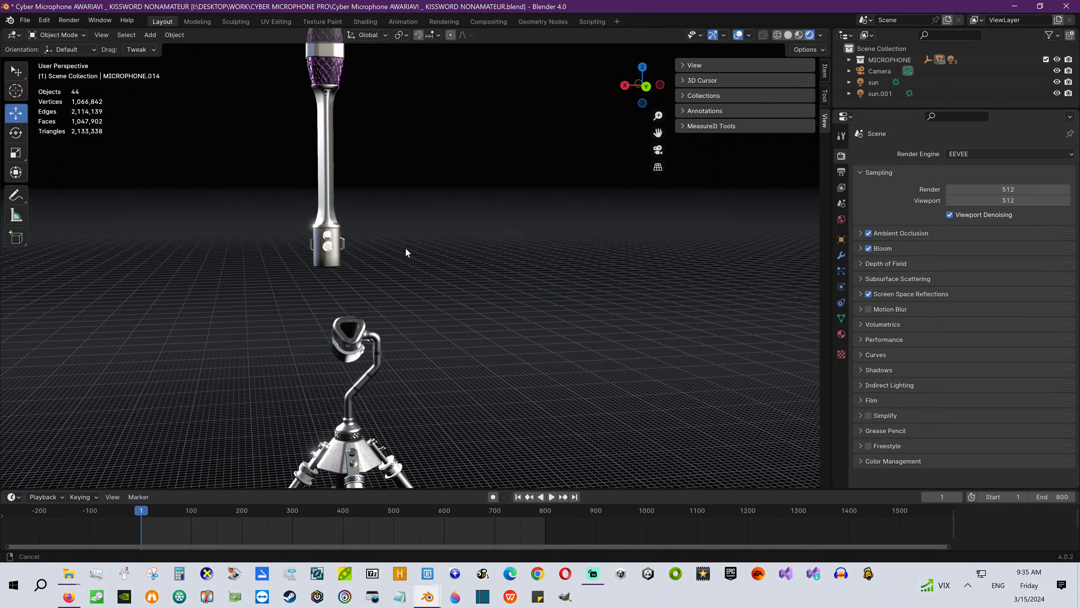
middle_drag(246, 224, 369, 149)
scroll(251, 218, up, 4)
scroll(367, 270, down, 5)
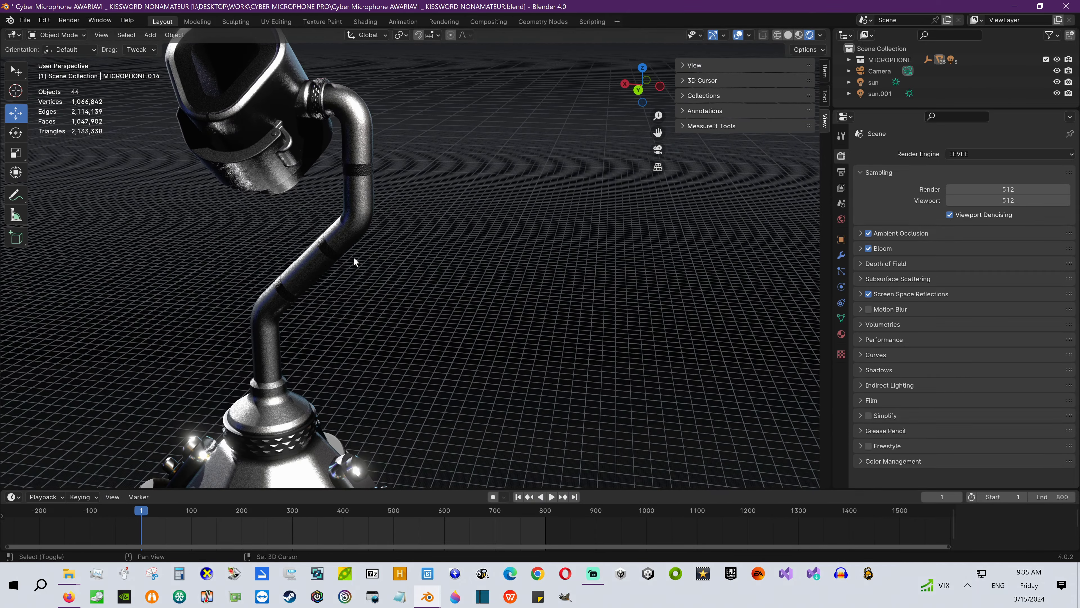
middle_drag(353, 258, 383, 124)
middle_drag(356, 193, 441, 341)
scroll(459, 246, down, 8)
shift+middle_drag(439, 301, 440, 337)
scroll(307, 214, up, 3)
shift+middle_drag(306, 215, 418, 288)
scroll(499, 283, down, 2)
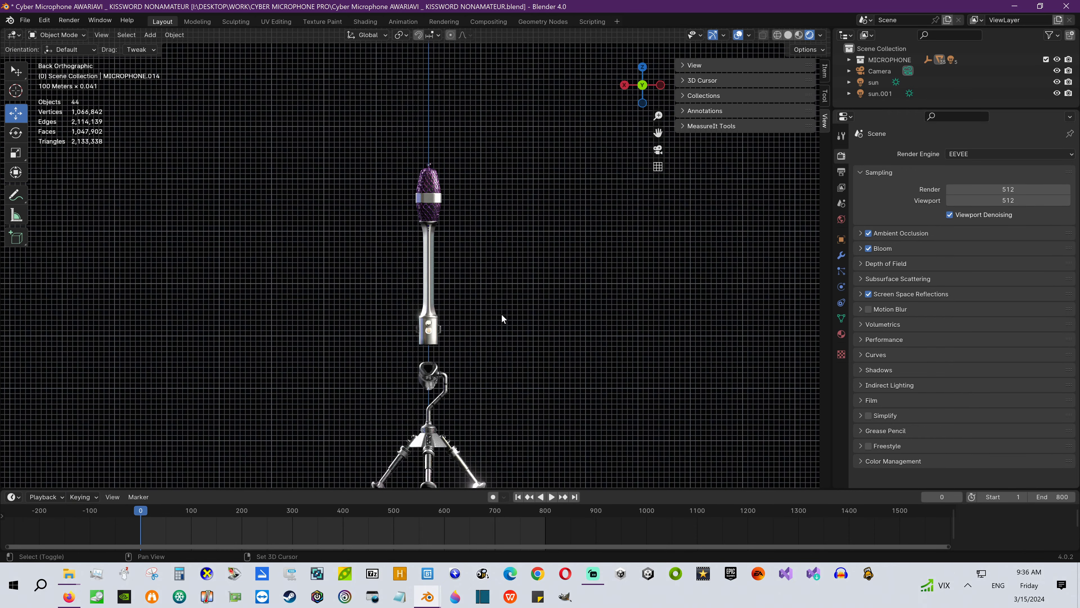
- Play the animation from frame 0 and examine the microphone's purple mesh head and the ornament at its tip
middle_drag(502, 316, 331, 316)
scroll(391, 249, up, 6)
scroll(284, 293, up, 3)
scroll(330, 316, down, 8)
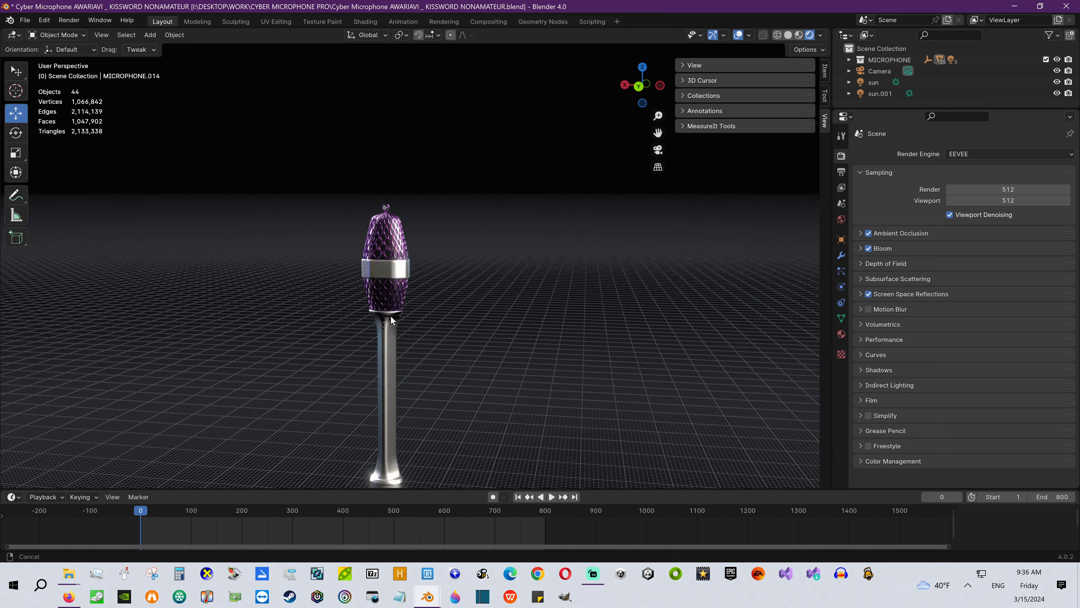
scroll(329, 208, up, 8)
shift+middle_drag(329, 183, 439, 285)
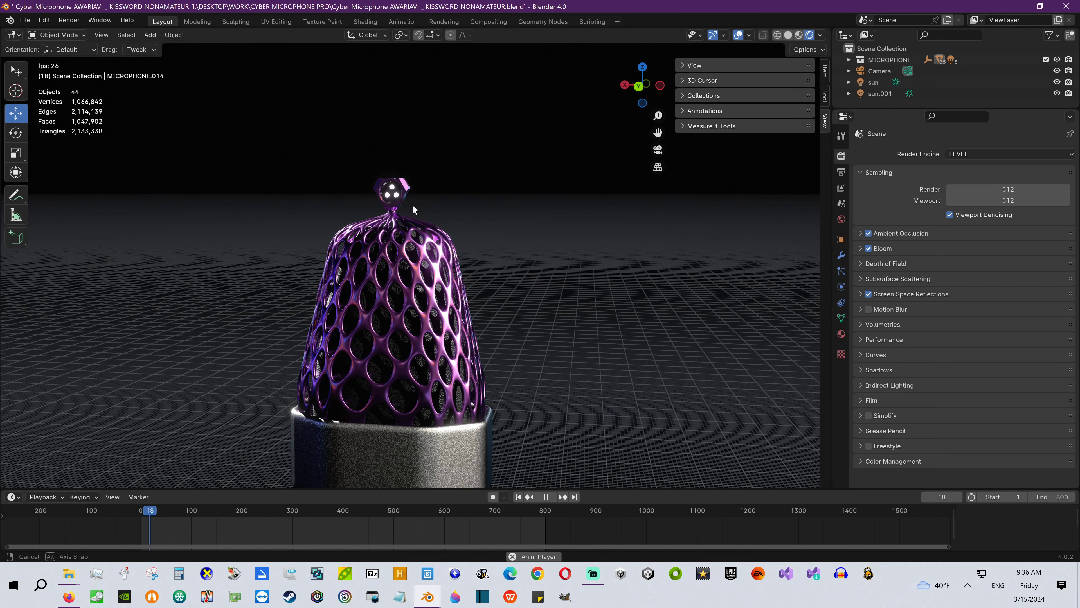
scroll(419, 208, up, 5)
mouse_move(413, 205)
middle_down()
mouse_move(425, 210)
mouse_move(410, 197)
mouse_move(398, 209)
middle_up()
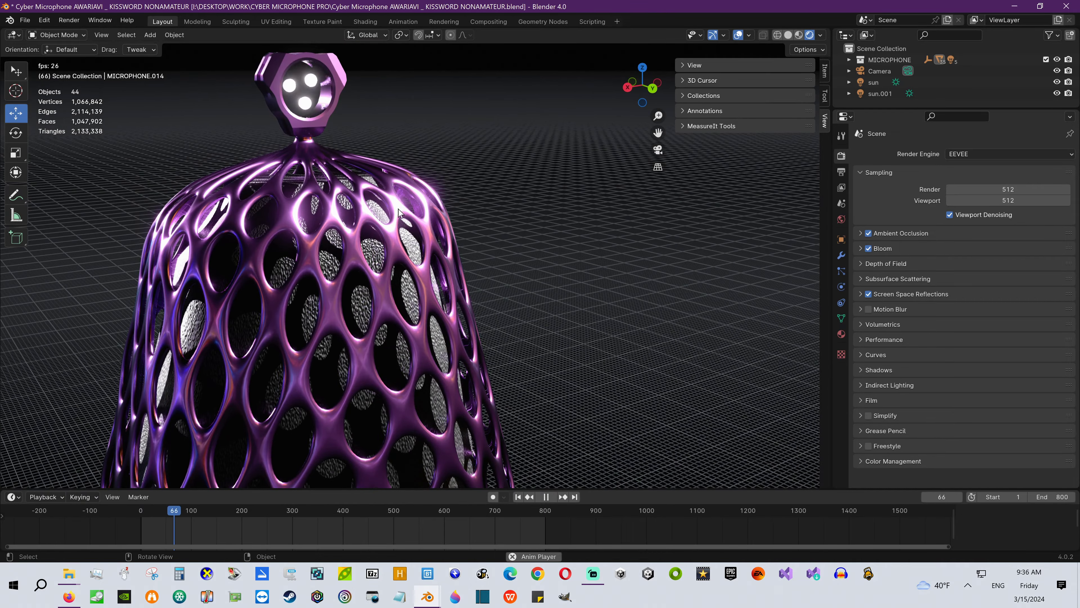
- Examine the handle and the button section at its base during playback, following the microphone's movement onto the stand
scroll(399, 208, down, 5)
shift+middle_drag(429, 383, 384, 210)
shift+middle_drag(379, 383, 370, 230)
shift+middle_drag(373, 324, 400, 91)
scroll(327, 250, up, 2)
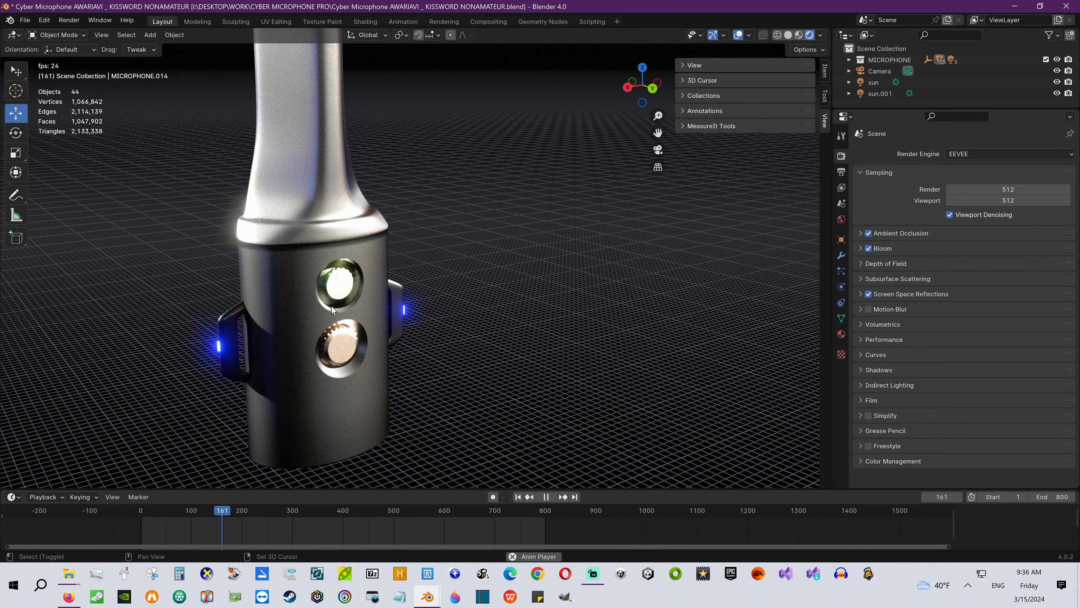
middle_drag(331, 305, 444, 276)
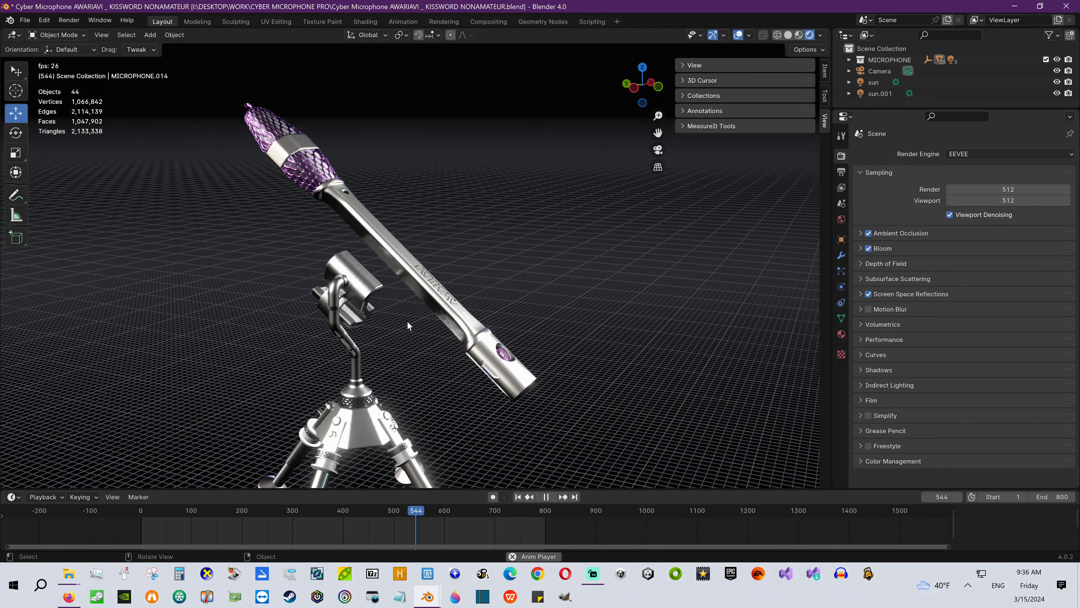
middle_drag(408, 326, 535, 341)
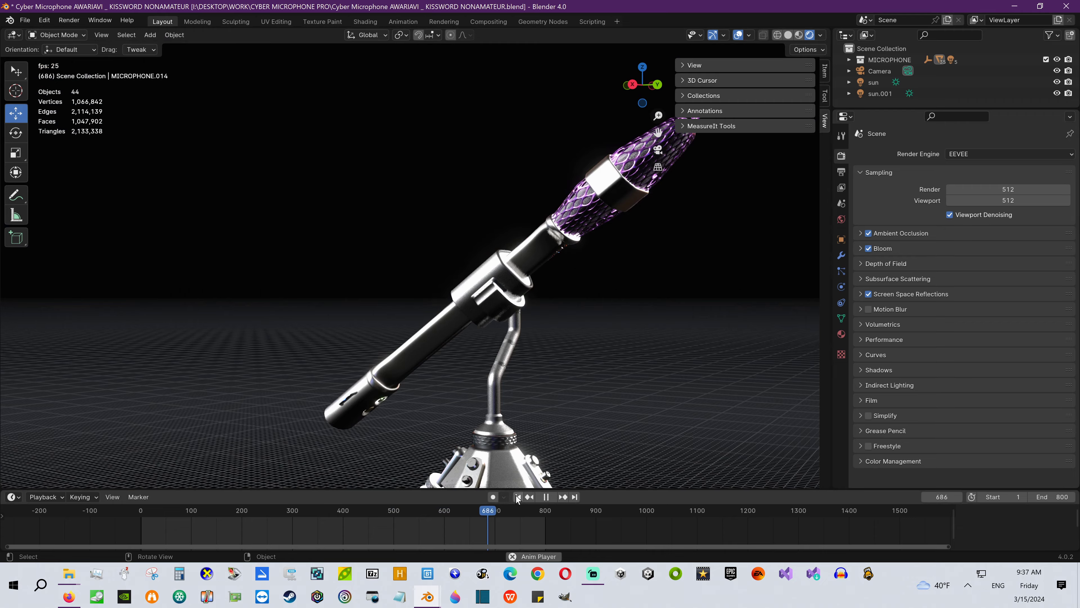
middle_drag(519, 378, 429, 277)
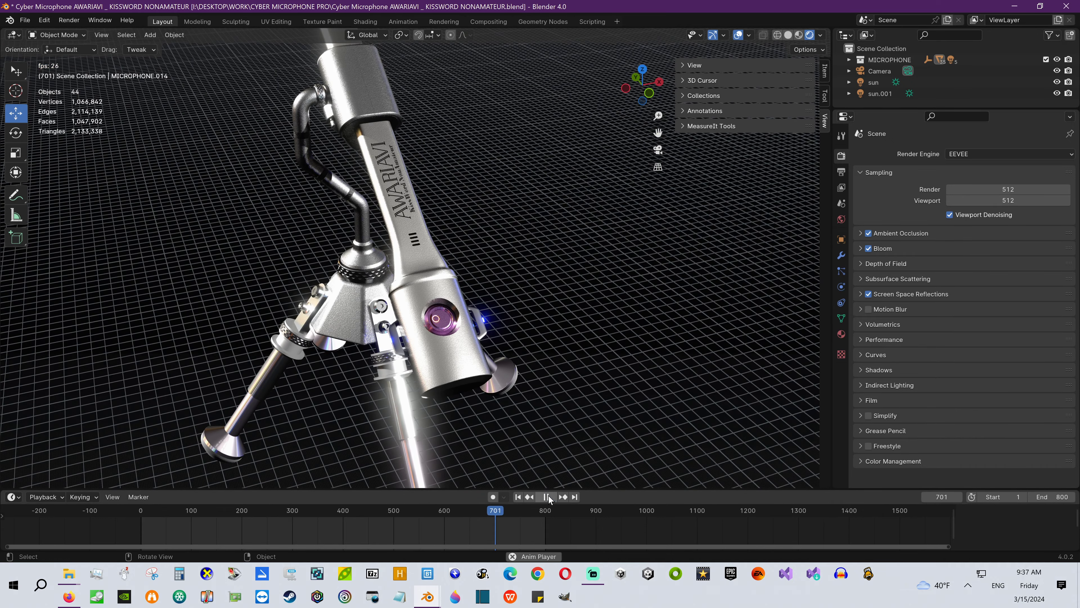
- Examine the microphone mounted in the stand's clamp, along with the engraved handle and the tripod legs
middle_drag(472, 293, 503, 280)
middle_drag(407, 282, 493, 277)
scroll(353, 259, down, 5)
shift+middle_drag(434, 331, 411, 200)
mouse_move(383, 251)
middle_down()
mouse_move(446, 254)
mouse_move(421, 240)
mouse_move(357, 301)
mouse_move(397, 261)
mouse_move(391, 284)
mouse_move(383, 262)
middle_up()
scroll(418, 239, down, 6)
scroll(367, 252, up, 2)
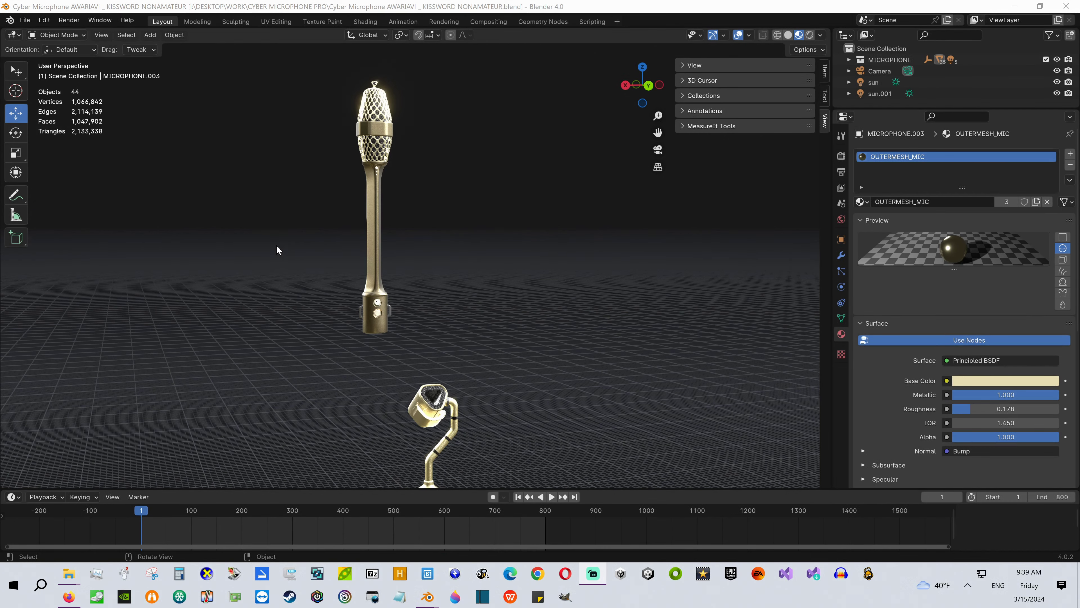
- Play the animation from frame 1 and examine the gold version of the microphone up close
scroll(284, 240, up, 5)
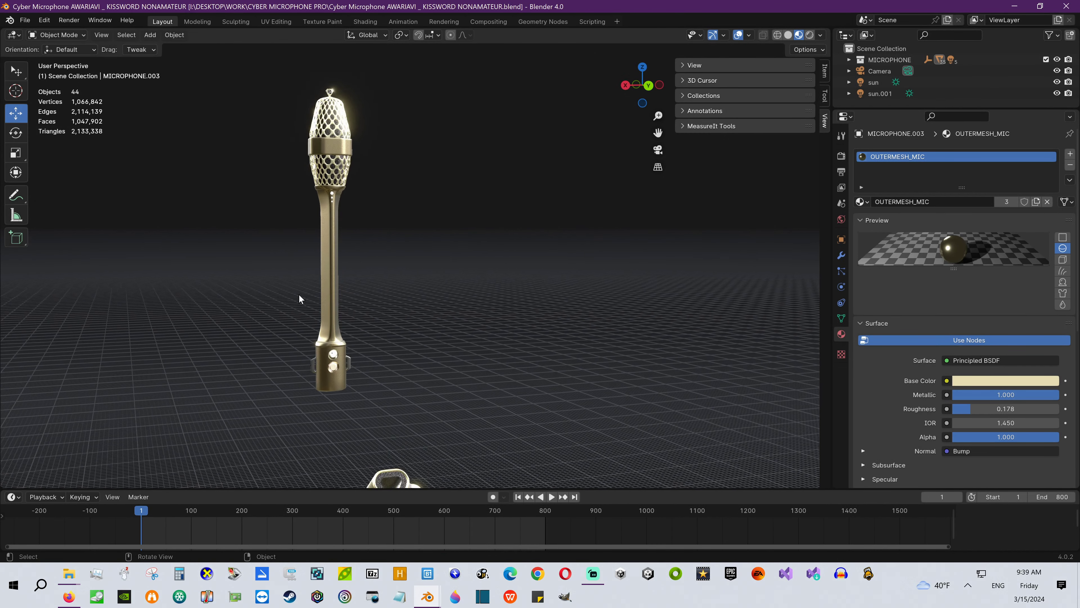
click(550, 497)
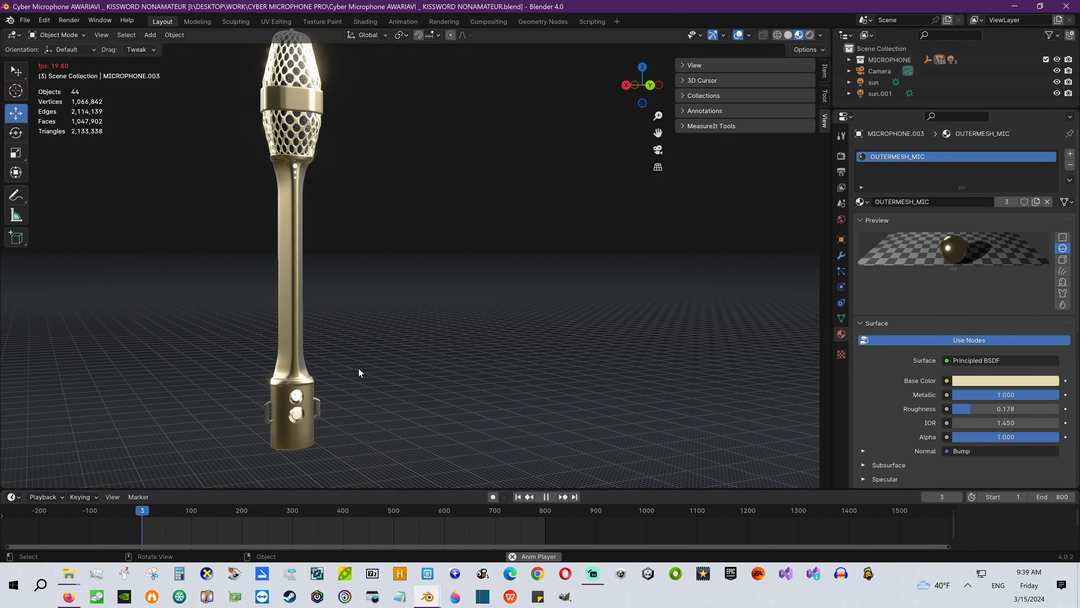
scroll(308, 322, up, 4)
shift+middle_drag(271, 335, 340, 417)
scroll(308, 253, up, 4)
scroll(308, 253, down, 4)
middle_drag(340, 297, 495, 266)
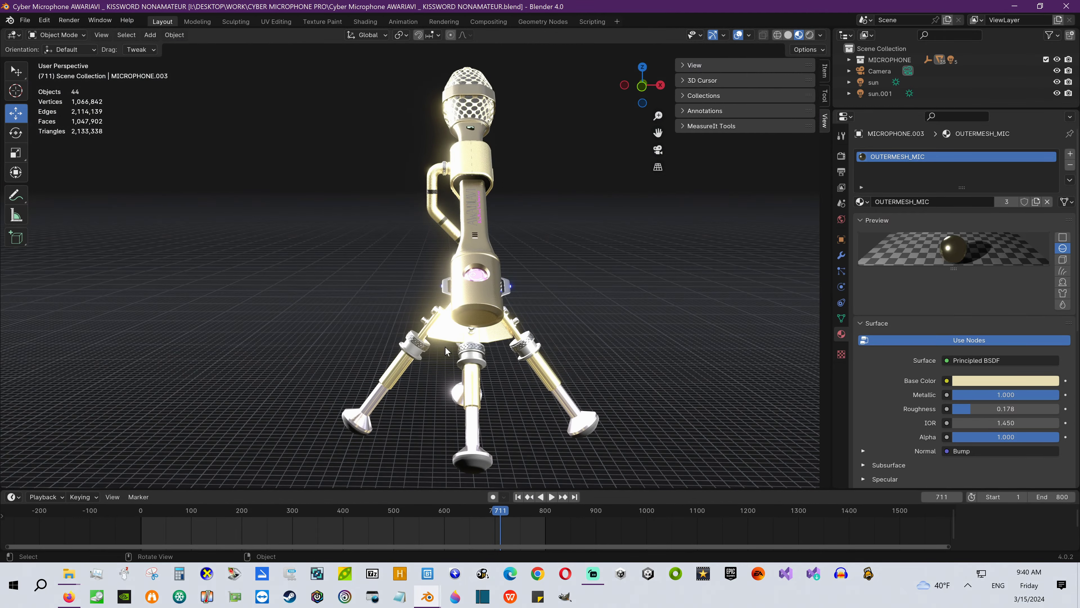
- Set the material preview's environment lighting strength to 0.086 and inspect the engraved lettering on the handle
middle_drag(445, 347, 442, 280)
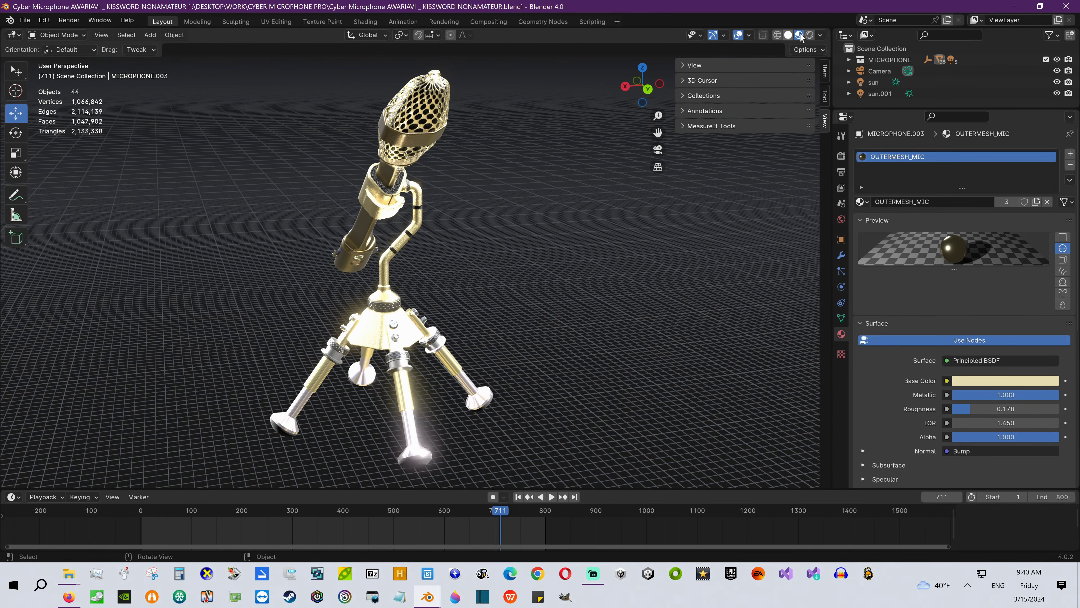
click(820, 35)
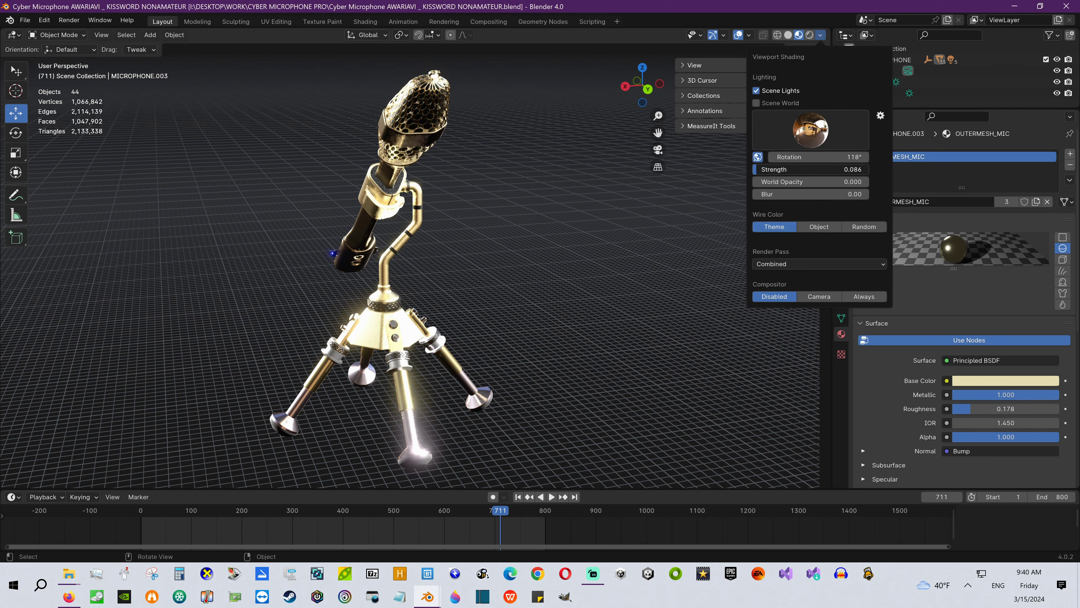
mouse_move(574, 224)
middle_down()
mouse_move(432, 255)
mouse_move(423, 220)
mouse_move(483, 241)
mouse_move(457, 241)
mouse_move(486, 273)
mouse_move(599, 268)
mouse_move(482, 273)
middle_up()
middle_drag(477, 214, 533, 383)
scroll(413, 234, up, 3)
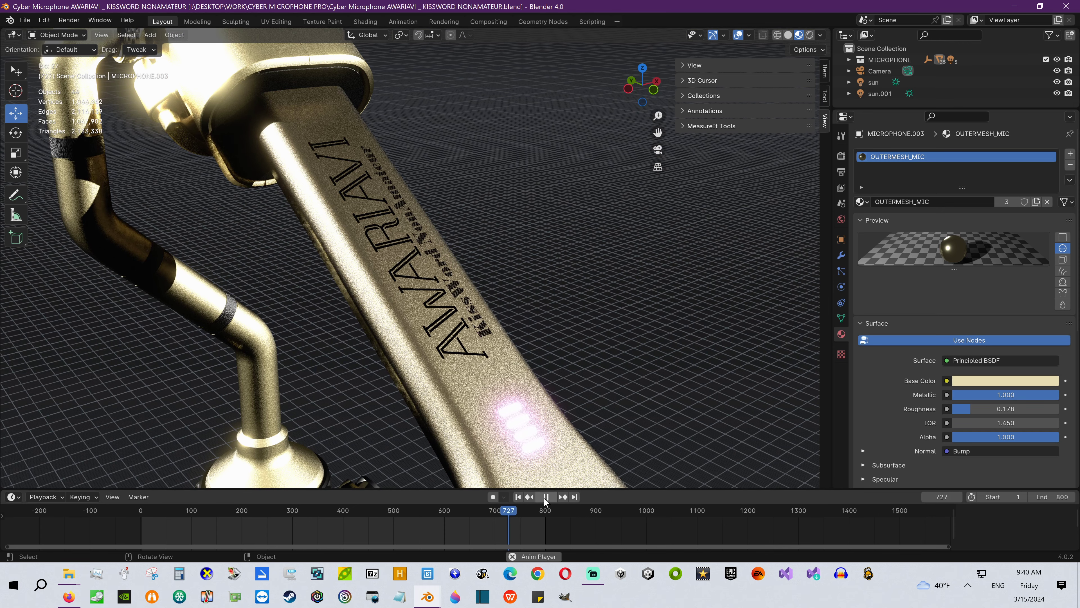
- Stop the animation at frame 735 and examine the gold microphone and tripod from above and below
click(546, 497)
scroll(539, 367, down, 5)
mouse_move(538, 367)
middle_down()
mouse_move(482, 358)
mouse_move(521, 358)
middle_up()
shift+middle_drag(379, 335, 545, 326)
middle_drag(477, 316, 512, 297)
scroll(512, 297, up, 2)
scroll(509, 298, down, 6)
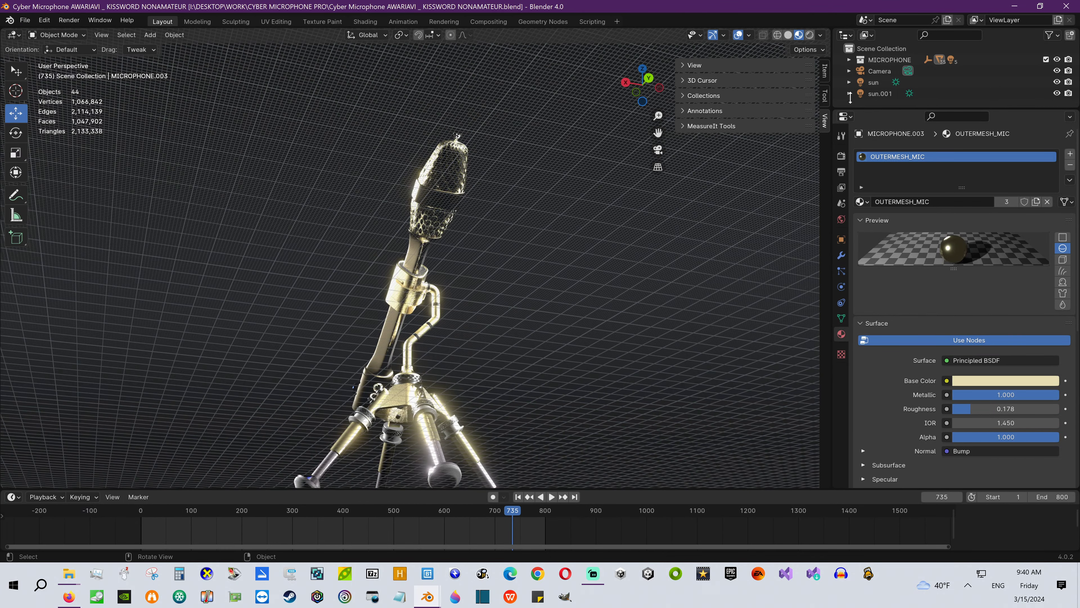
- Change the material preview lighting to the dark studio environment and set its strength to 1.189
click(825, 35)
click(801, 129)
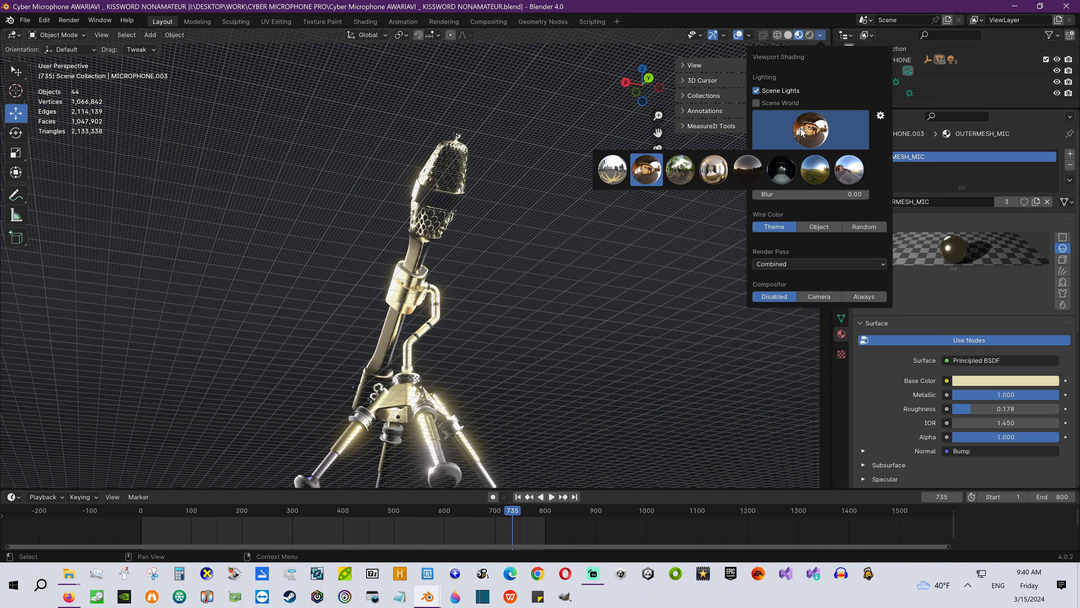
click(783, 168)
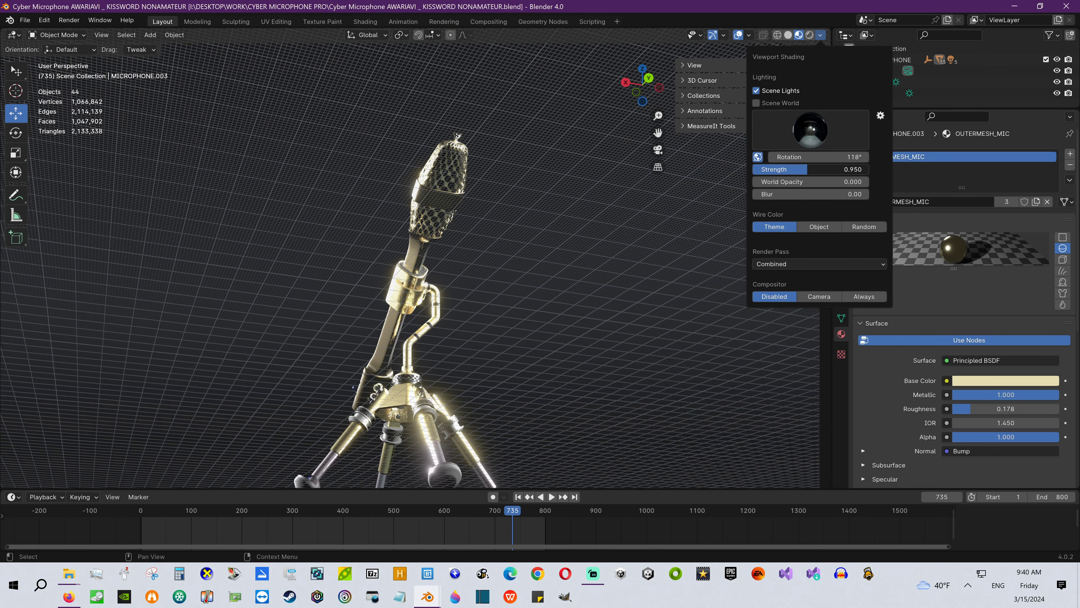
key(Escape)
- Switch the viewport to solid shading and move the timeline to frame 597
middle_drag(621, 237, 397, 213)
click(788, 36)
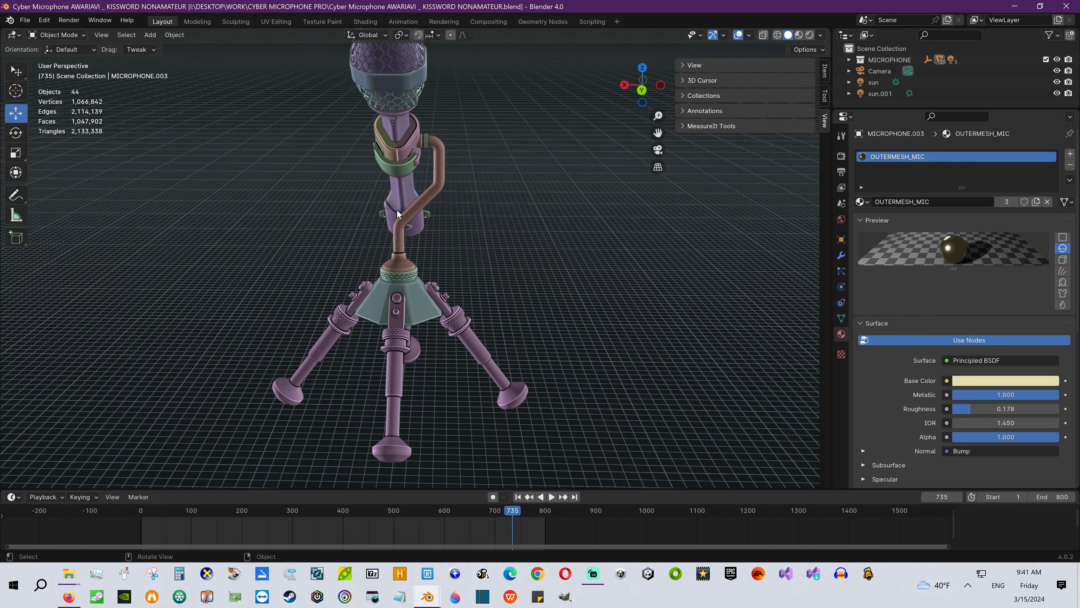
middle_drag(413, 166, 511, 427)
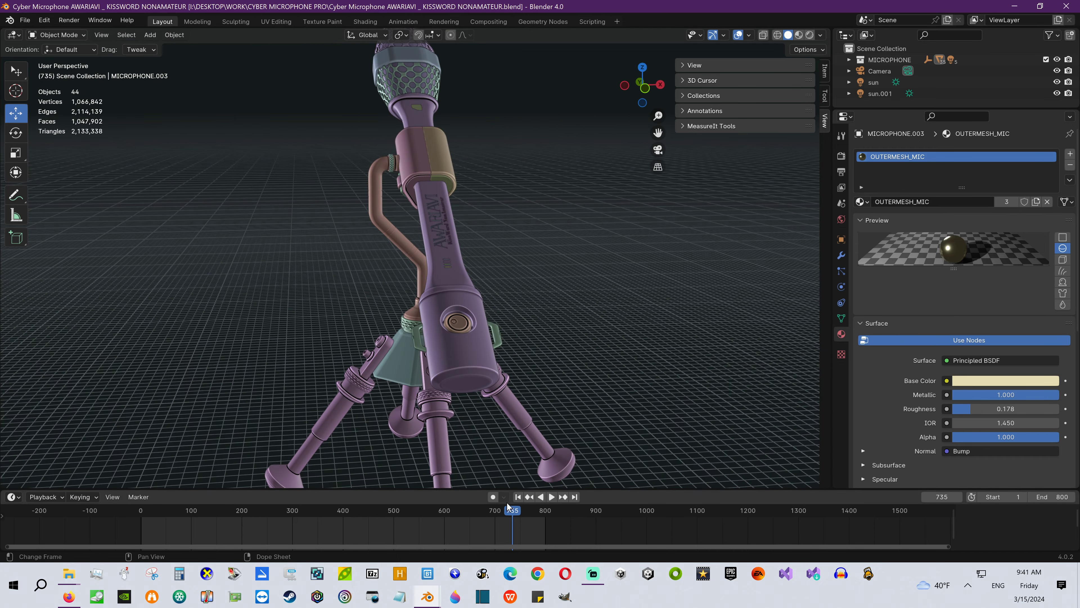
drag(460, 510, 443, 512)
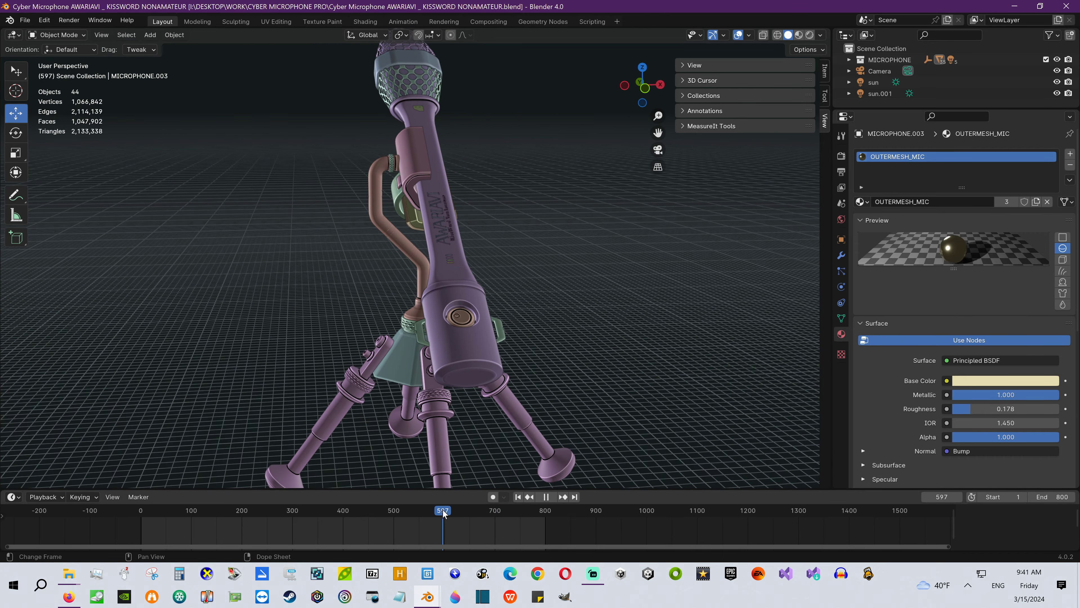
- Change the solid shading's lighting to MatCap and choose the beige clay sphere
middle_drag(475, 342, 512, 237)
scroll(546, 322, down, 4)
scroll(479, 294, up, 2)
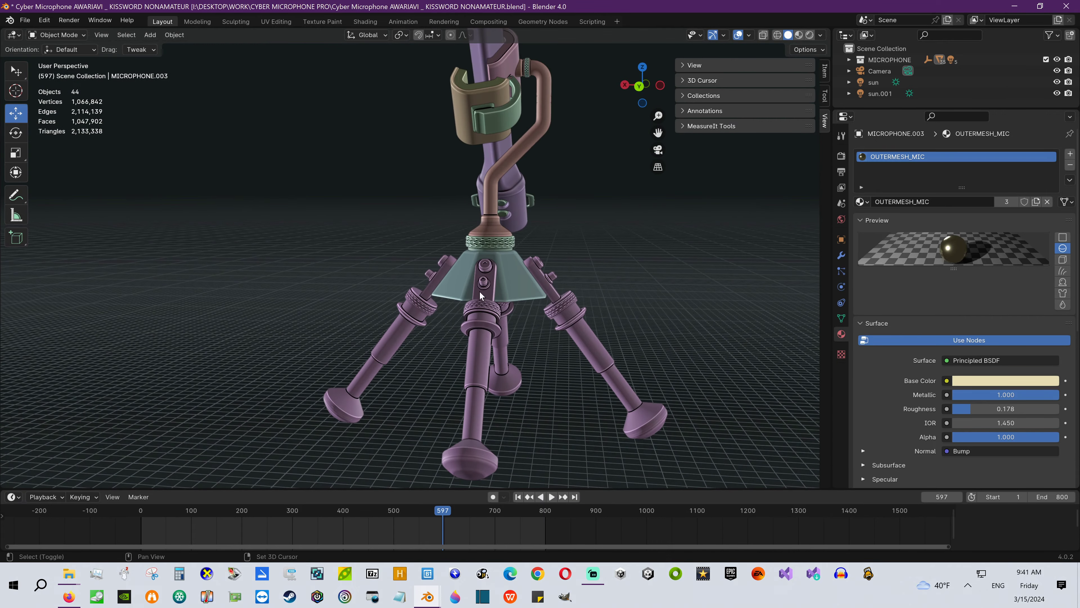
shift+middle_drag(480, 294, 617, 261)
scroll(523, 258, down, 3)
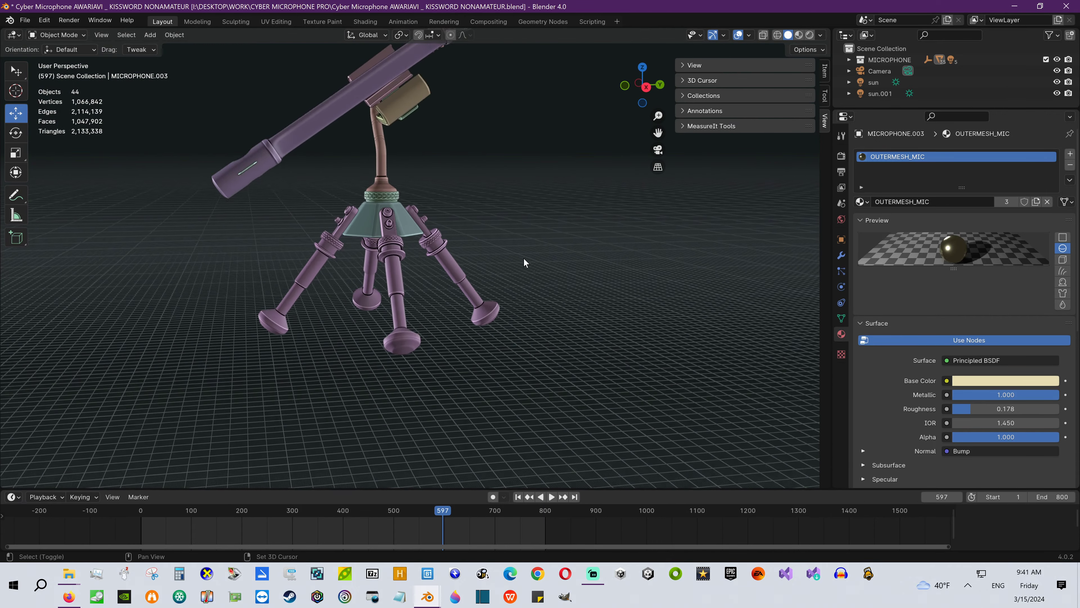
shift+middle_drag(459, 212, 508, 293)
click(820, 35)
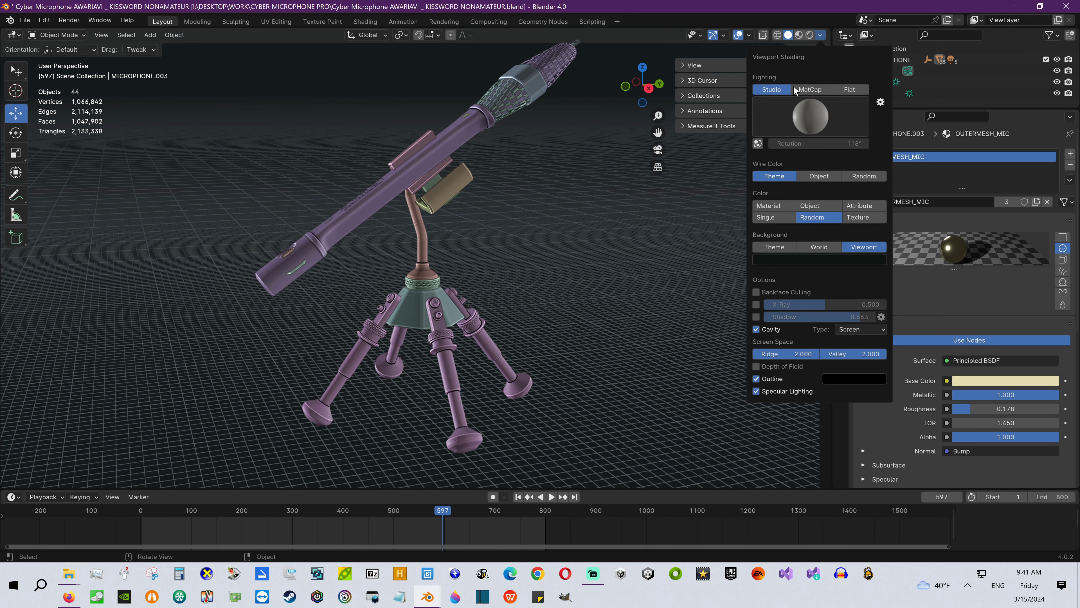
click(800, 108)
click(809, 90)
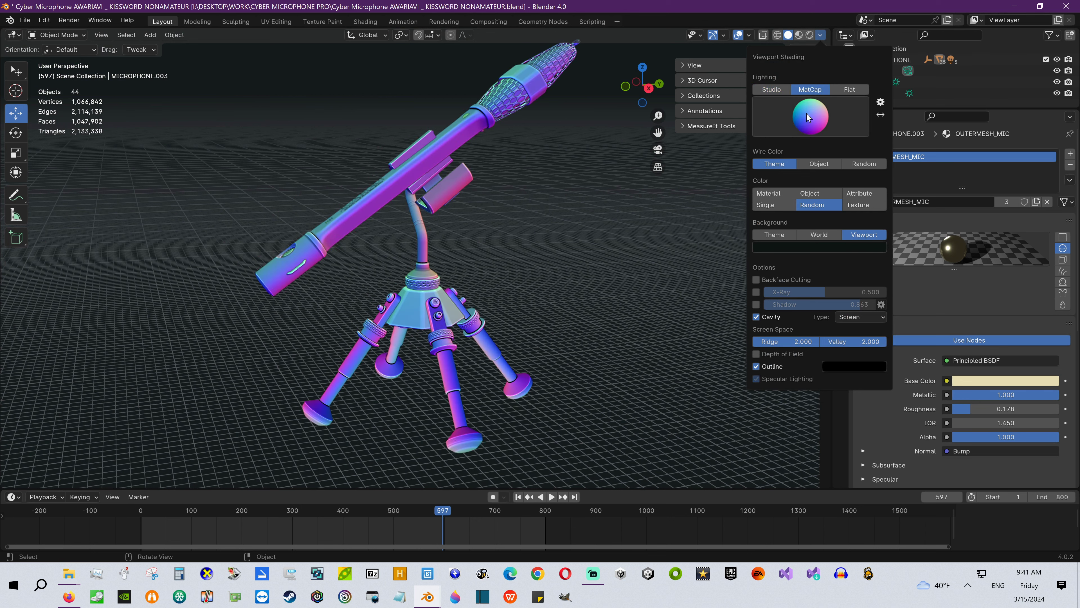
click(807, 114)
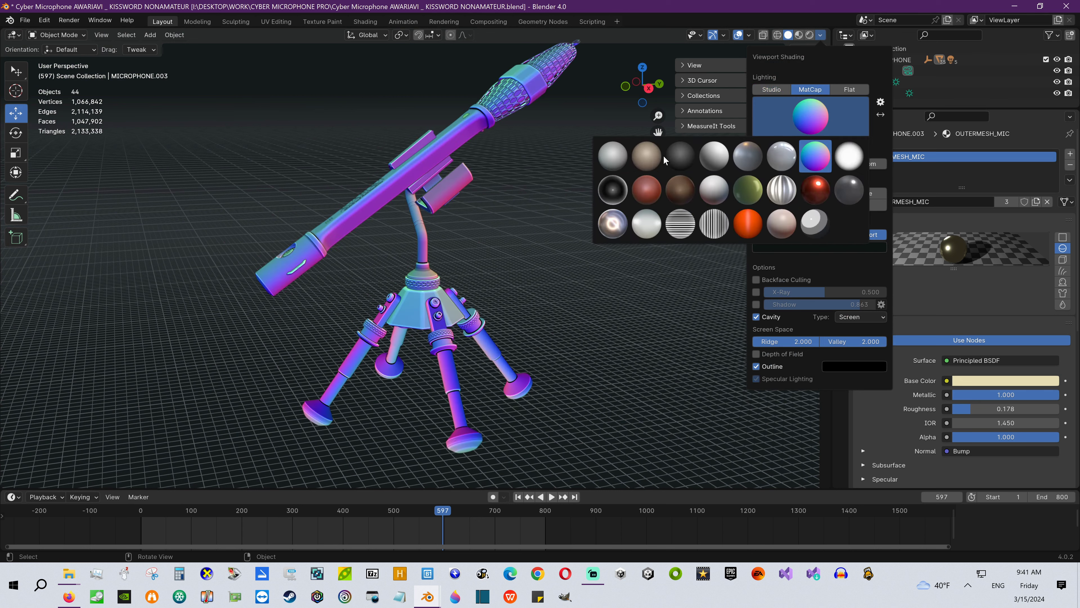
click(646, 156)
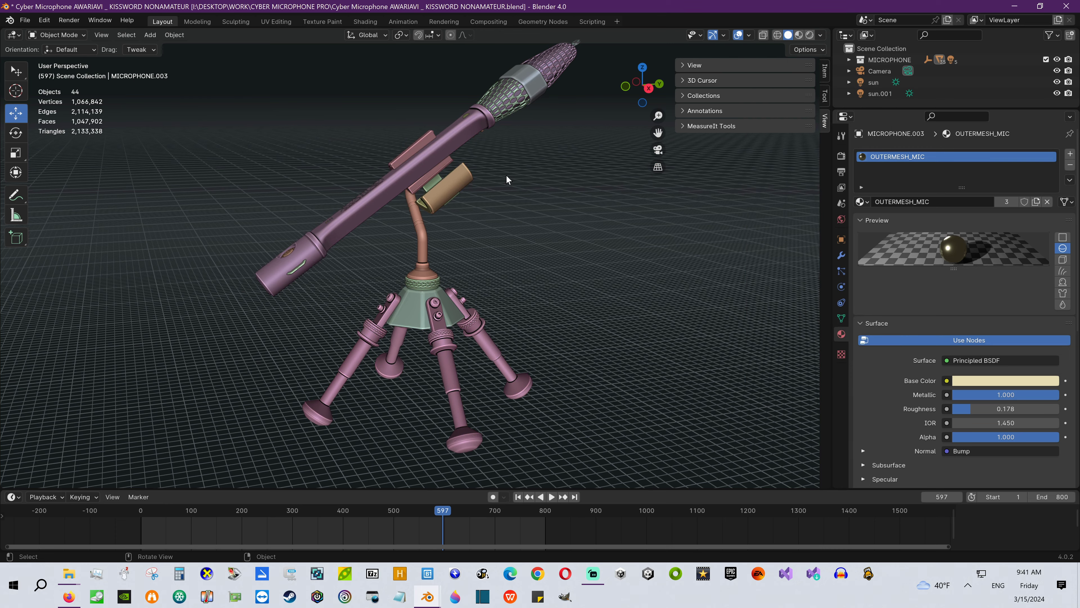
- Set the solid shading's color mode to Material and inspect the whole model in the clay look
click(819, 35)
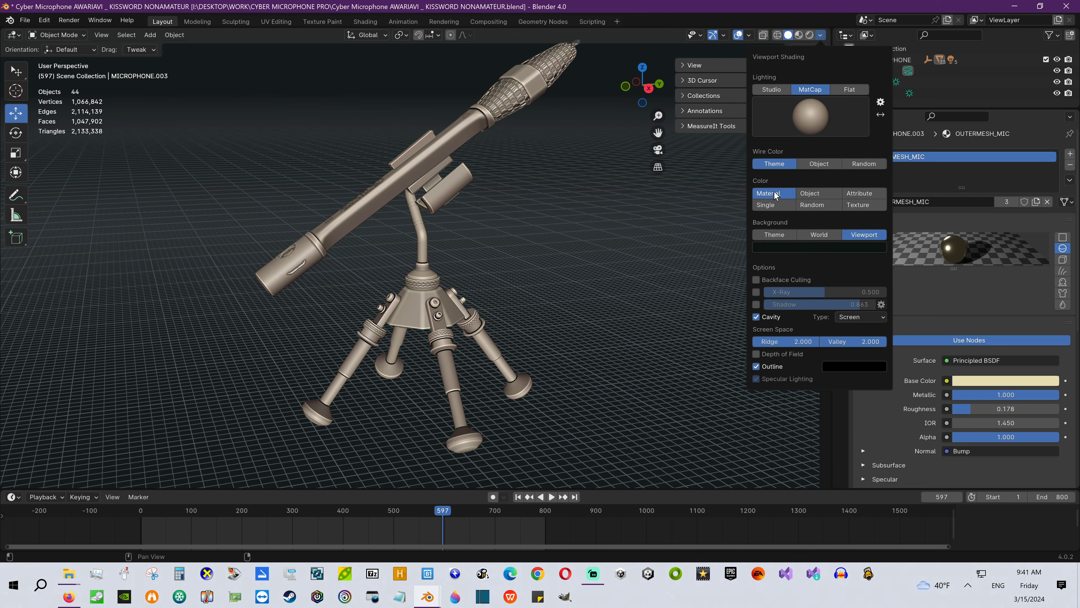
mouse_move(536, 212)
middle_down()
mouse_move(485, 263)
mouse_move(577, 249)
mouse_move(575, 258)
mouse_move(471, 252)
mouse_move(499, 224)
mouse_move(453, 243)
mouse_move(586, 246)
mouse_move(456, 259)
mouse_move(509, 261)
mouse_move(496, 264)
mouse_move(532, 233)
mouse_move(476, 237)
middle_up()
scroll(497, 254, up, 6)
scroll(500, 224, down, 6)
scroll(481, 267, up, 3)
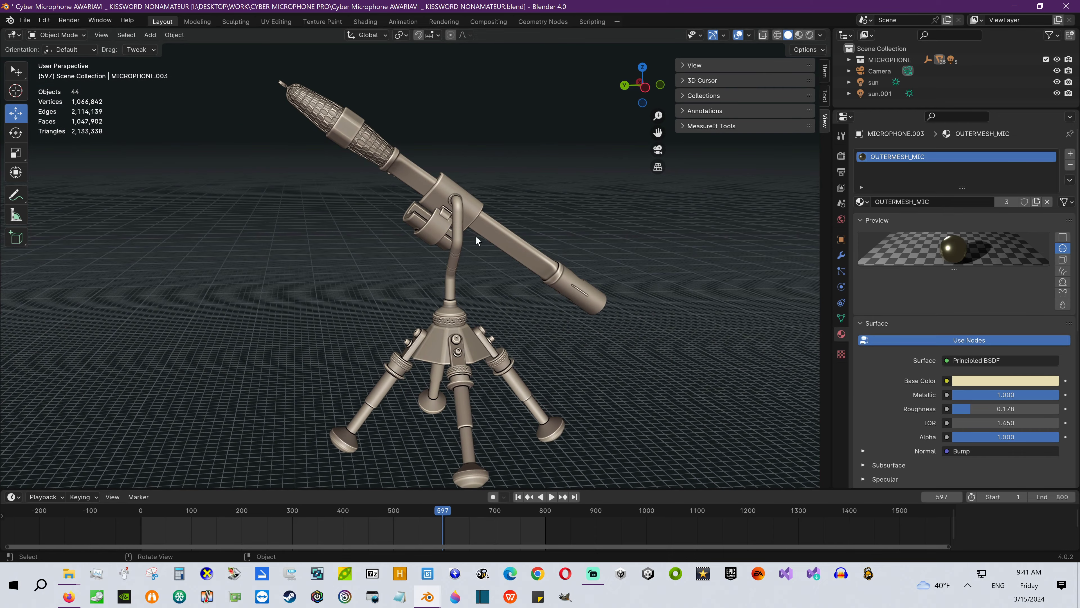
- Return to material preview shading at frame 1 and choose the blue-sky landscape environment for the lighting
click(799, 36)
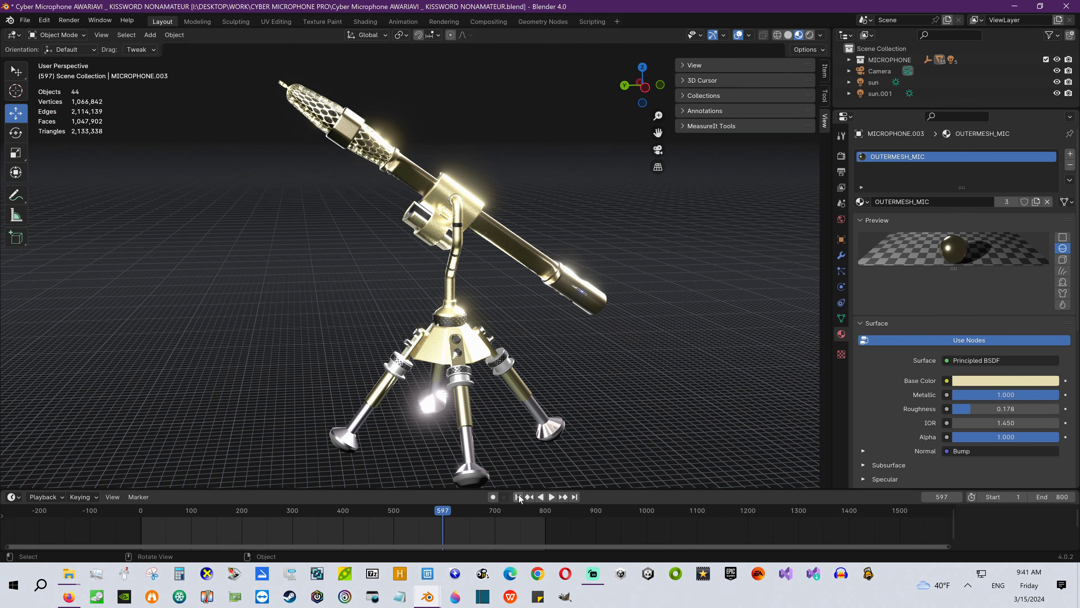
middle_drag(562, 298, 583, 285)
click(820, 36)
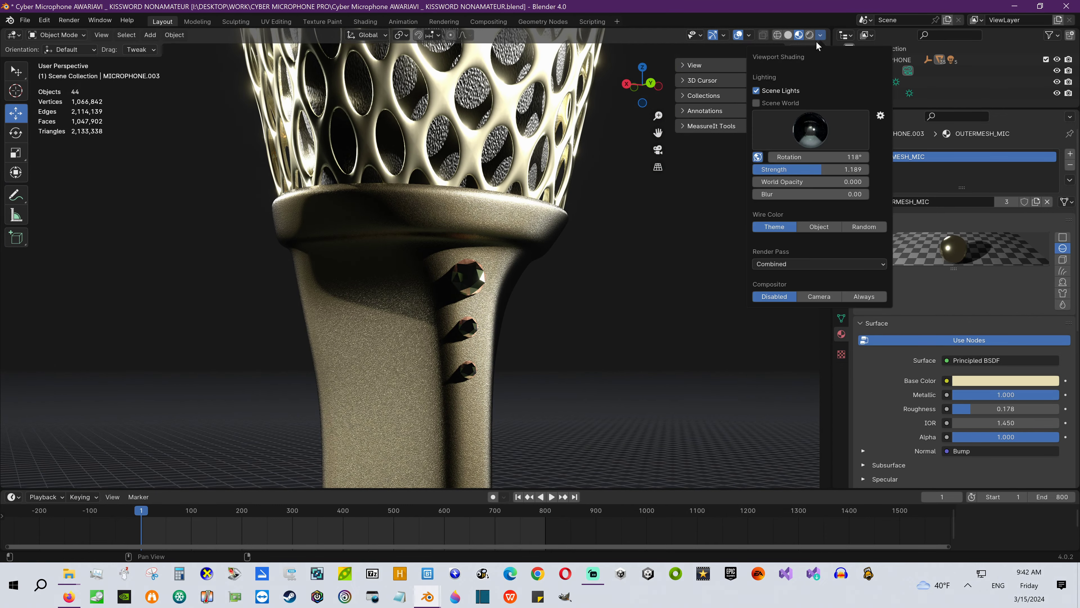
click(815, 177)
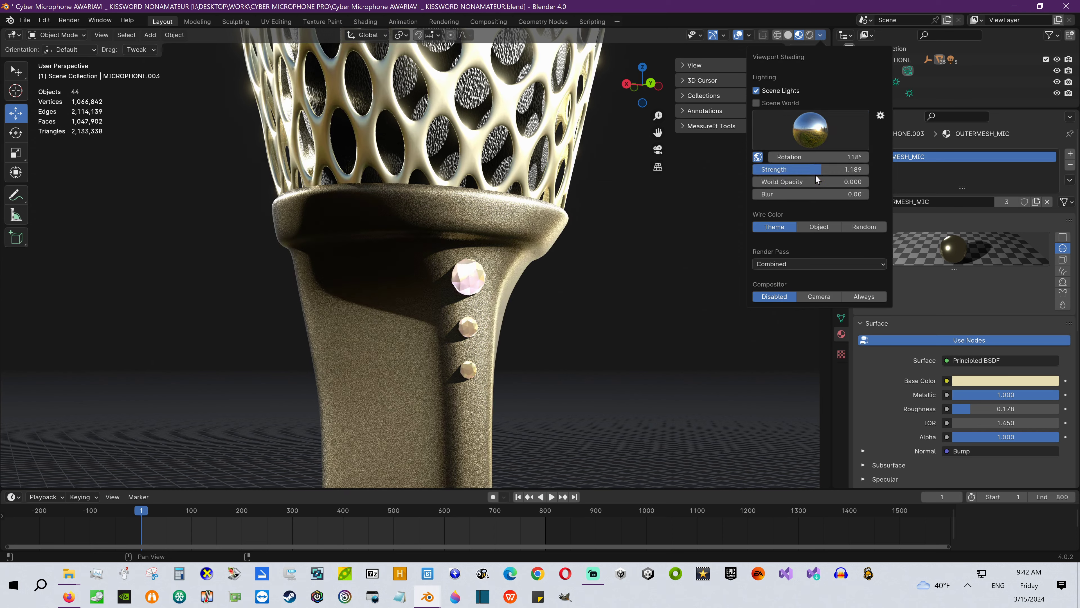
middle_drag(527, 346, 457, 306)
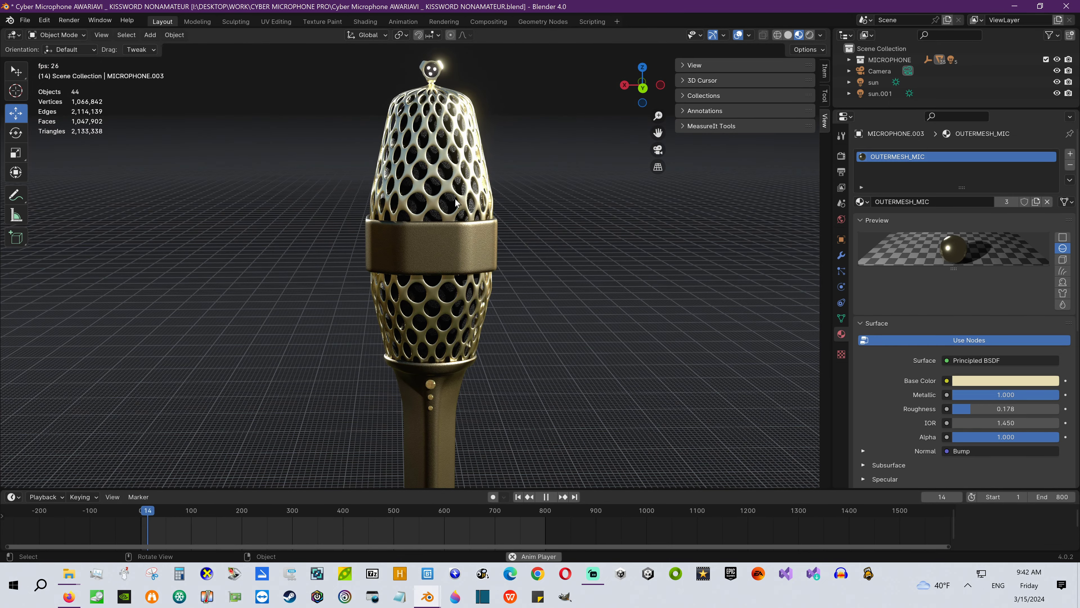
- Inspect the gold mesh head, the handle and the whole microphone on its tripod from several angles while the animation plays
middle_drag(457, 203, 462, 187)
scroll(454, 177, up, 5)
shift+middle_drag(451, 69, 425, 78)
middle_drag(397, 189, 559, 187)
shift+middle_drag(411, 330, 421, 46)
shift+middle_drag(429, 169, 431, 109)
scroll(377, 192, down, 3)
middle_drag(369, 275, 478, 288)
scroll(479, 287, down, 2)
mouse_move(397, 277)
middle_down()
mouse_move(408, 261)
mouse_move(406, 272)
middle_up()
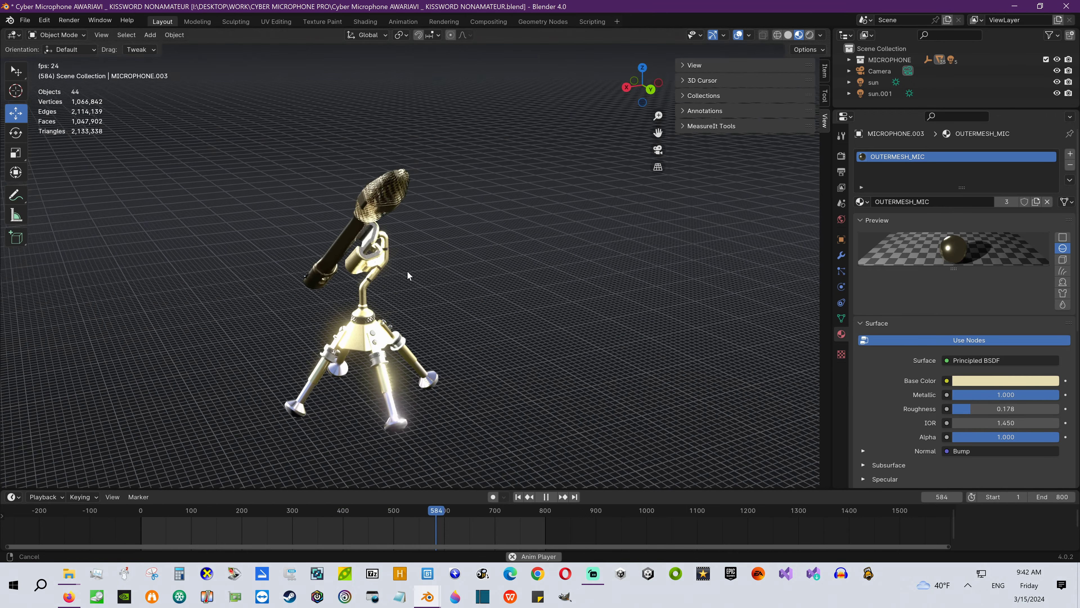
scroll(386, 228, up, 3)
middle_drag(387, 227, 407, 259)
scroll(371, 213, down, 4)
scroll(407, 259, up, 1)
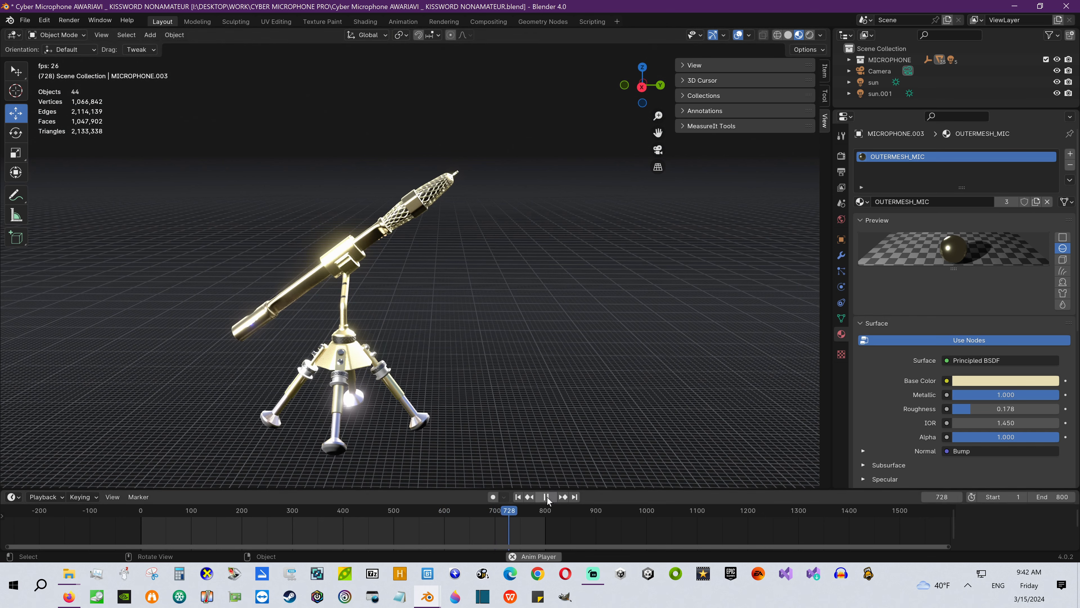
- Pause the animation at frame 734 and set the handle's MIC_handle base color to pale pink: hue 0.970, saturation 0.127, value 1.000
scroll(391, 281, up, 3)
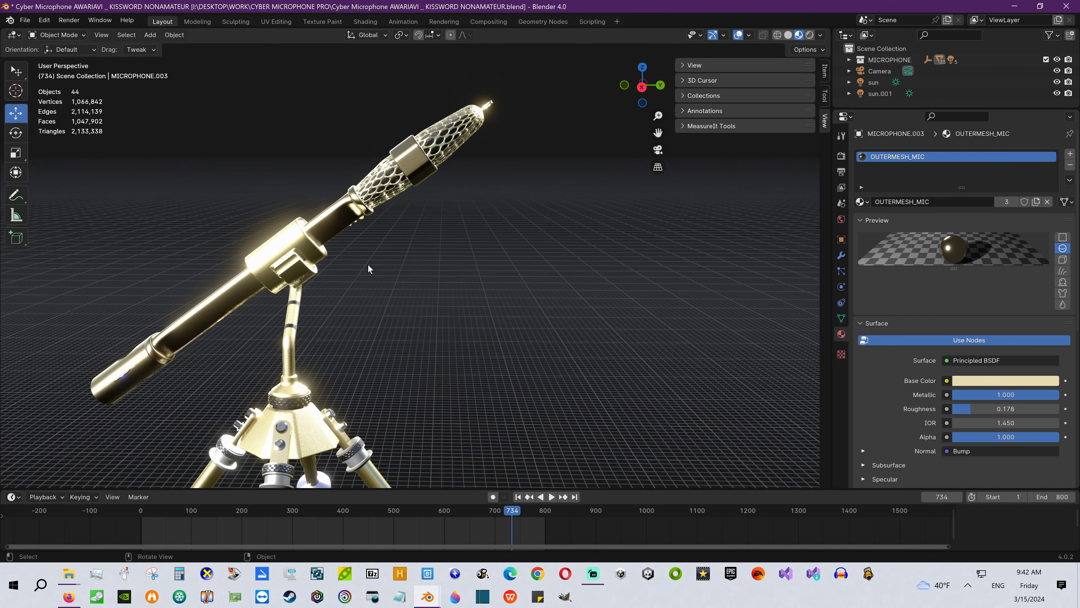
click(334, 219)
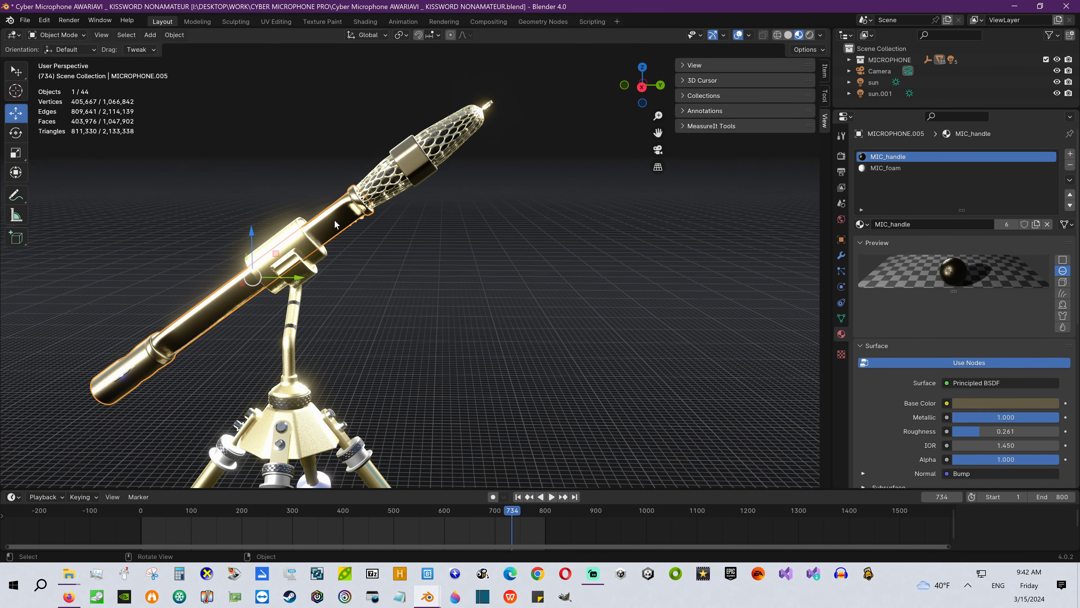
click(972, 402)
drag(979, 288, 1049, 226)
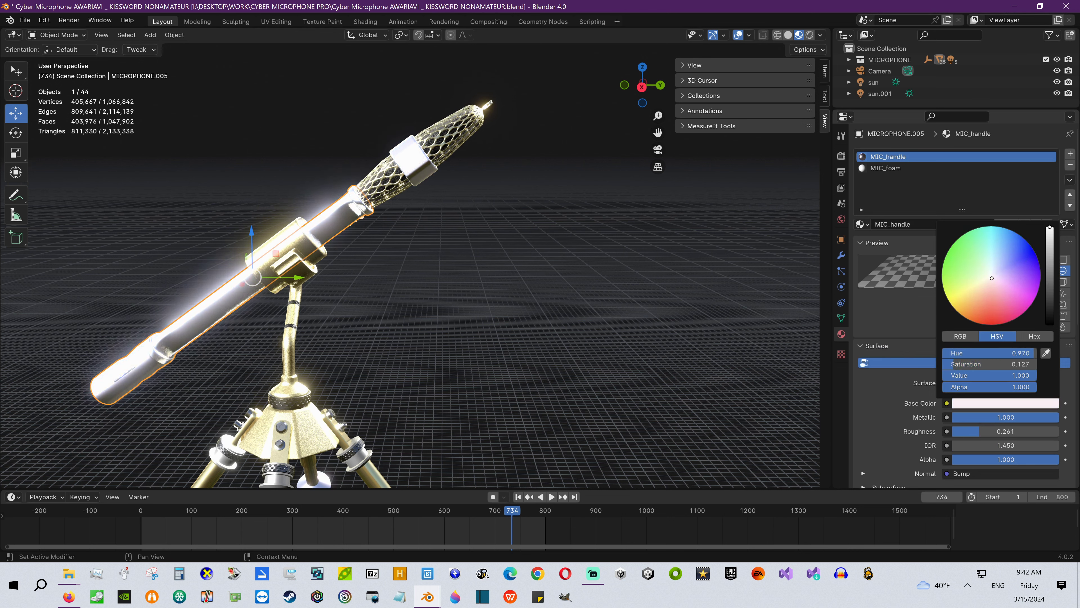
click(466, 288)
middle_drag(466, 288, 400, 299)
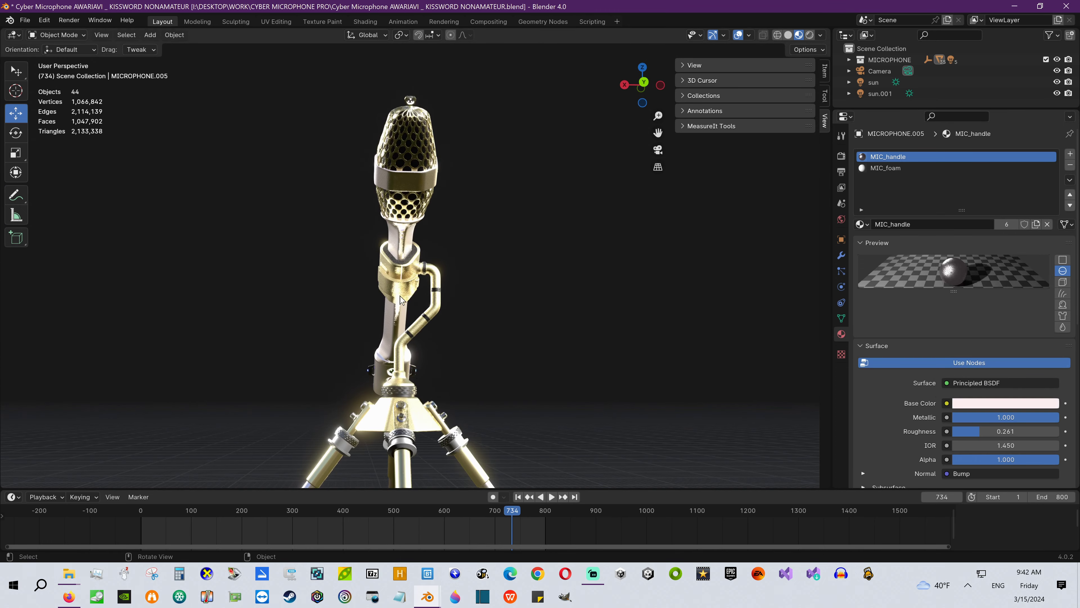
- Return to frame 1 and set the mesh head's OUTERMESH_MIC base color to teal with hue 0.480, saturation 0.616 and value 0.829
click(518, 497)
middle_drag(486, 295, 435, 193)
click(434, 158)
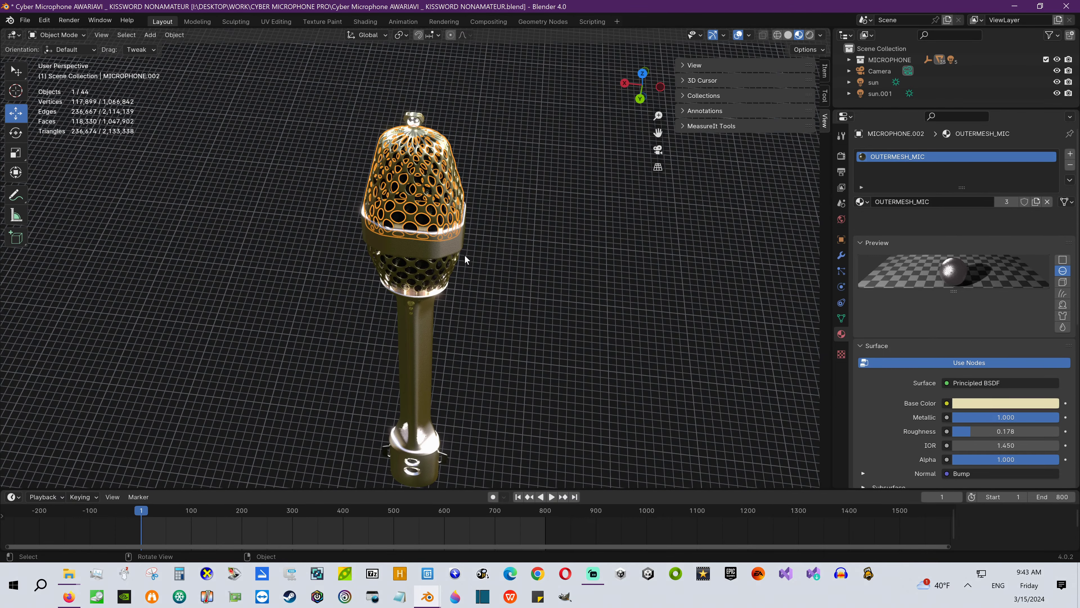
middle_drag(464, 255, 485, 235)
click(989, 380)
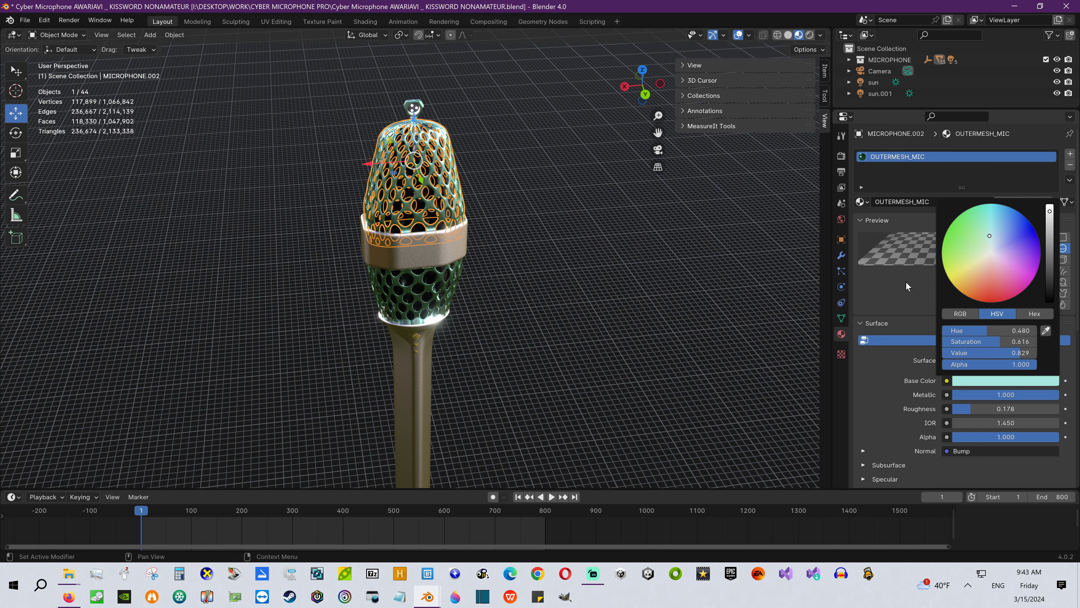
click(605, 281)
scroll(560, 304, down, 4)
shift+middle_drag(506, 317, 500, 238)
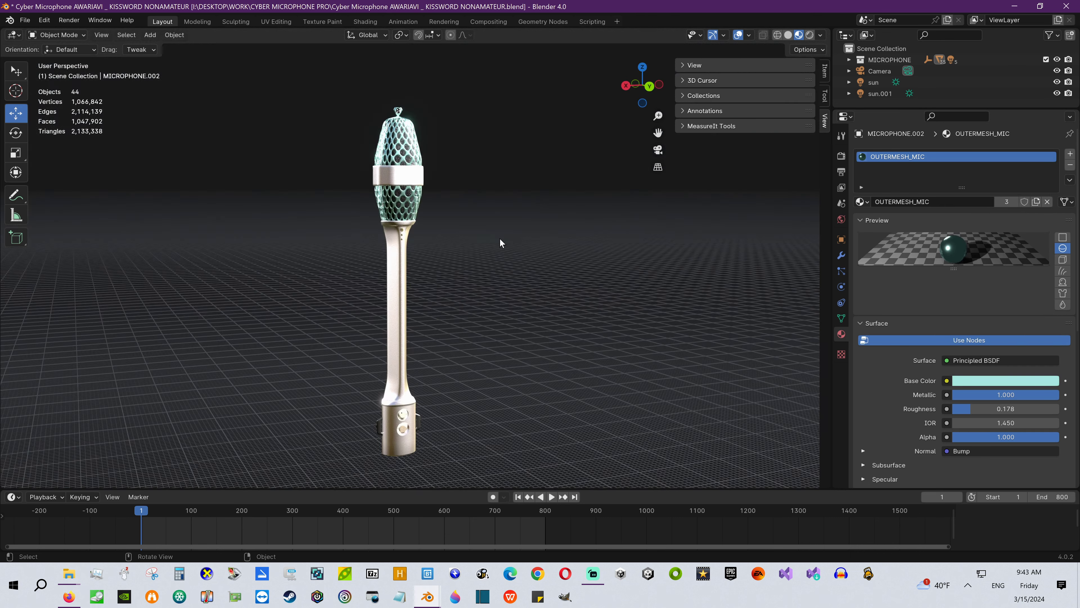
- Change the base color of the microphone holder's MIC_HOLDER_UPPER material to a light neutral grey
scroll(422, 284, up, 8)
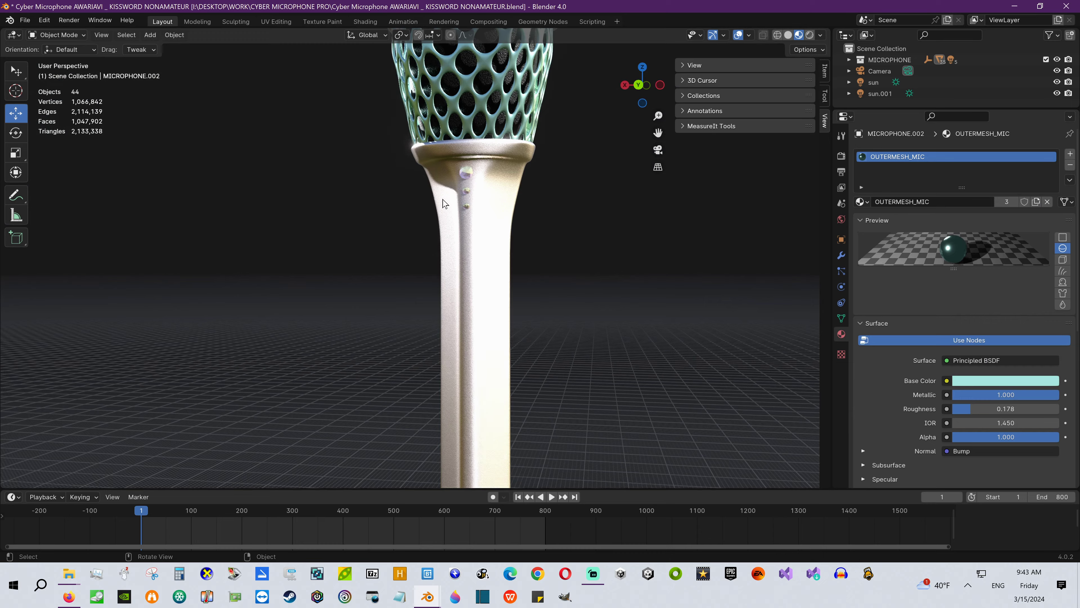
shift+middle_drag(442, 199, 377, 313)
scroll(451, 349, down, 5)
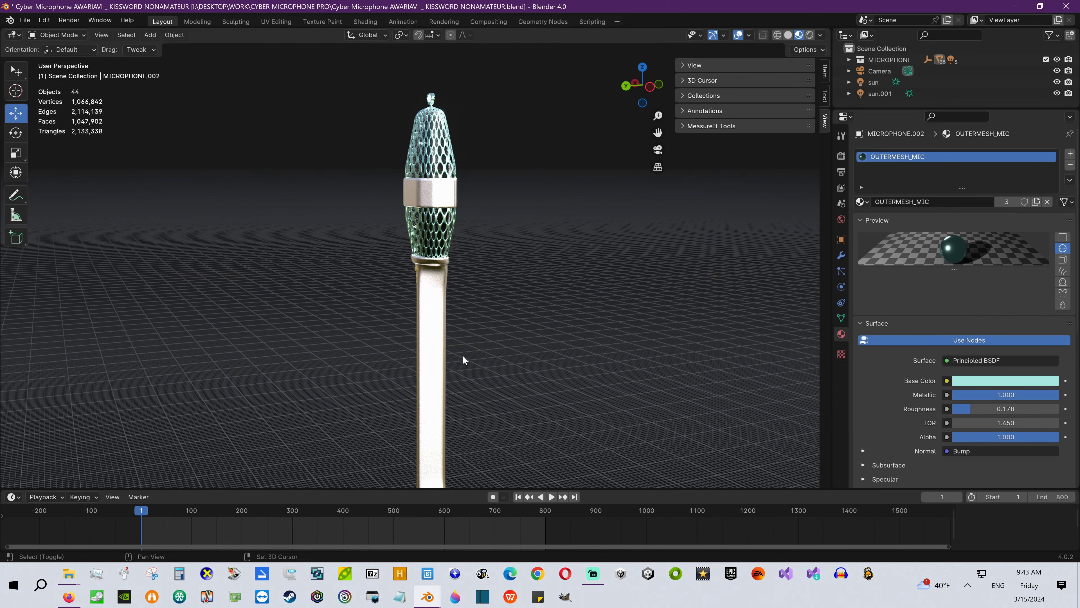
shift+middle_drag(462, 355, 362, 271)
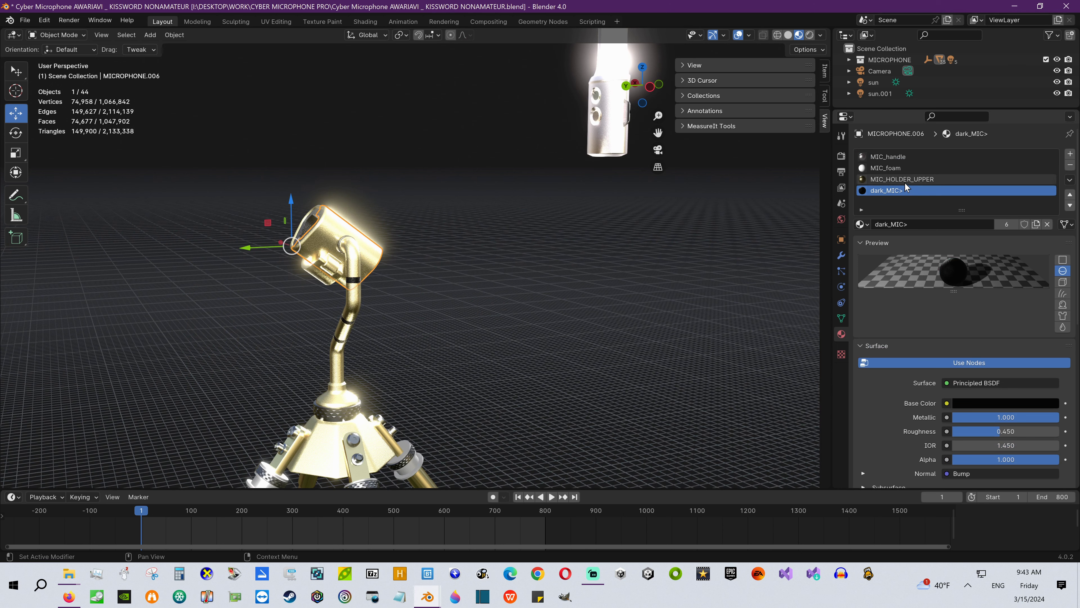
click(989, 404)
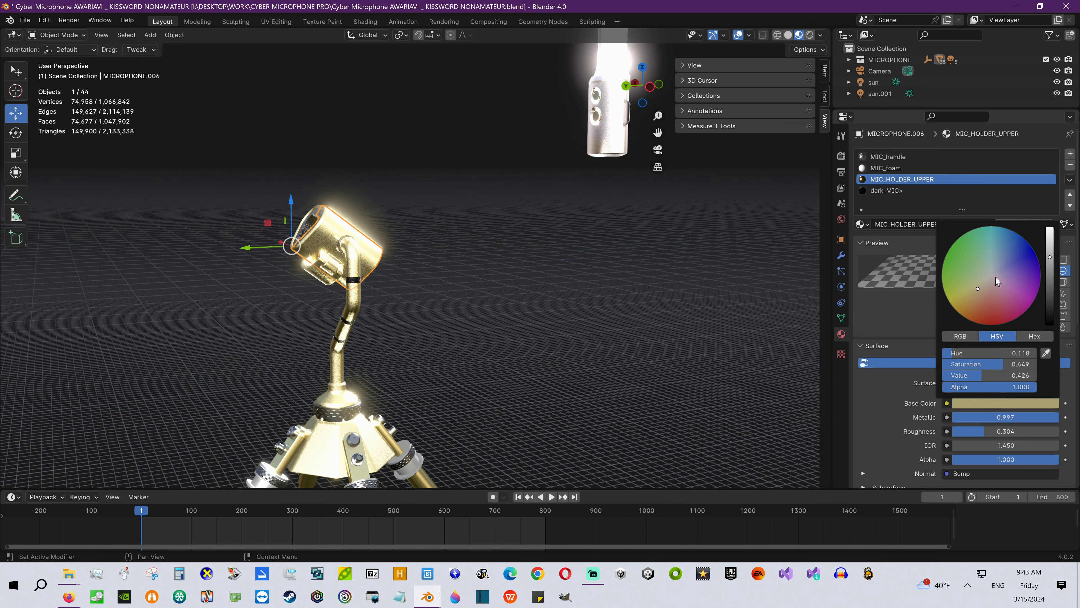
click(447, 330)
scroll(454, 349, down, 2)
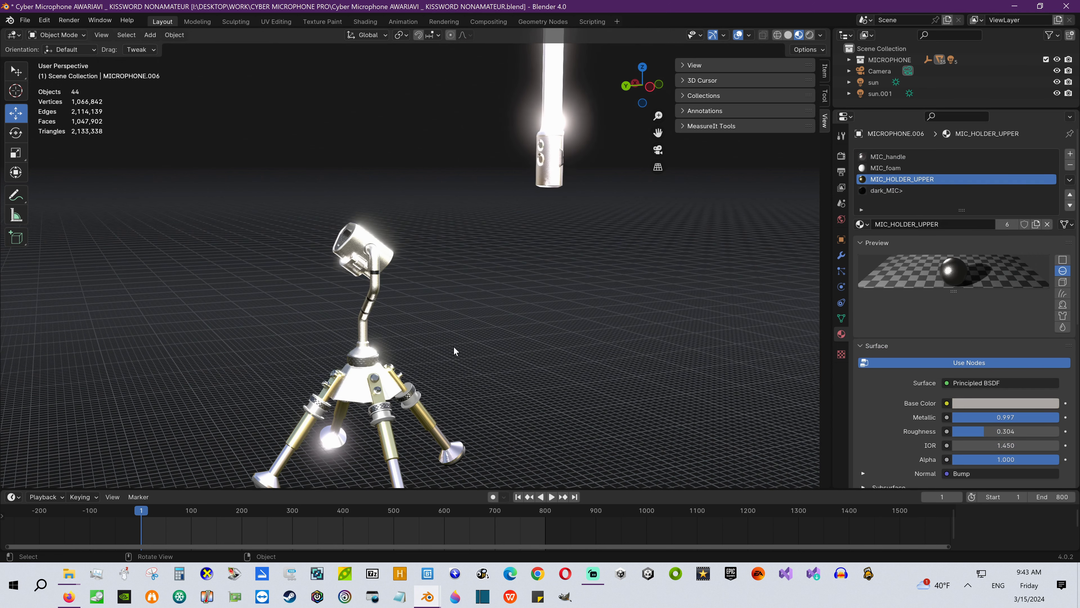
- Set the tripod's TRIPOD_TOP_METAL base color to near-white: hue 0.500, saturation 0.013, value 1.000
scroll(453, 294, up, 1)
shift+middle_drag(456, 351, 430, 352)
click(436, 352)
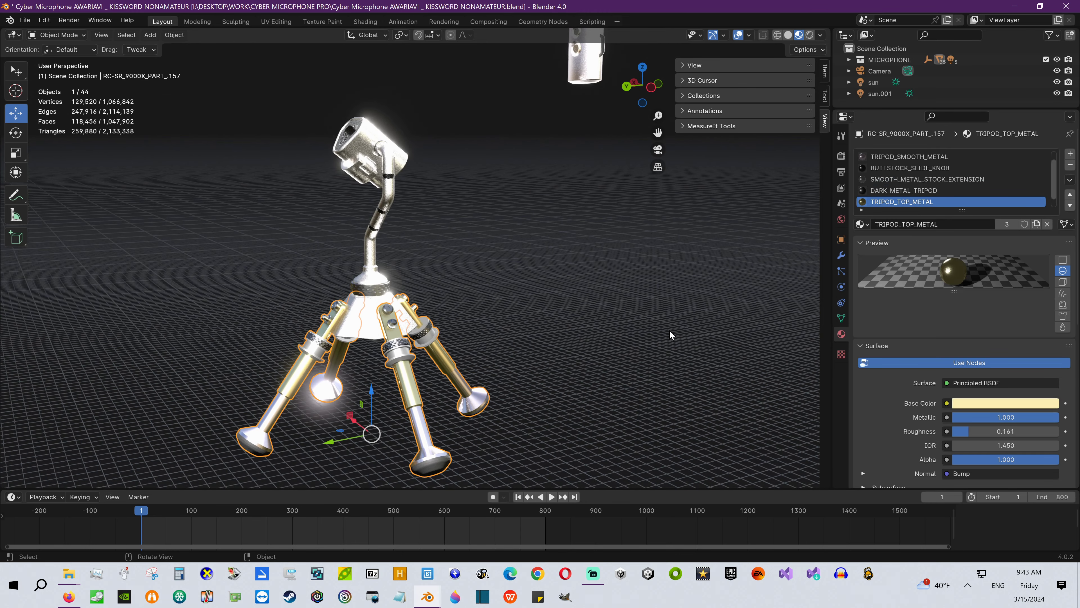
click(977, 409)
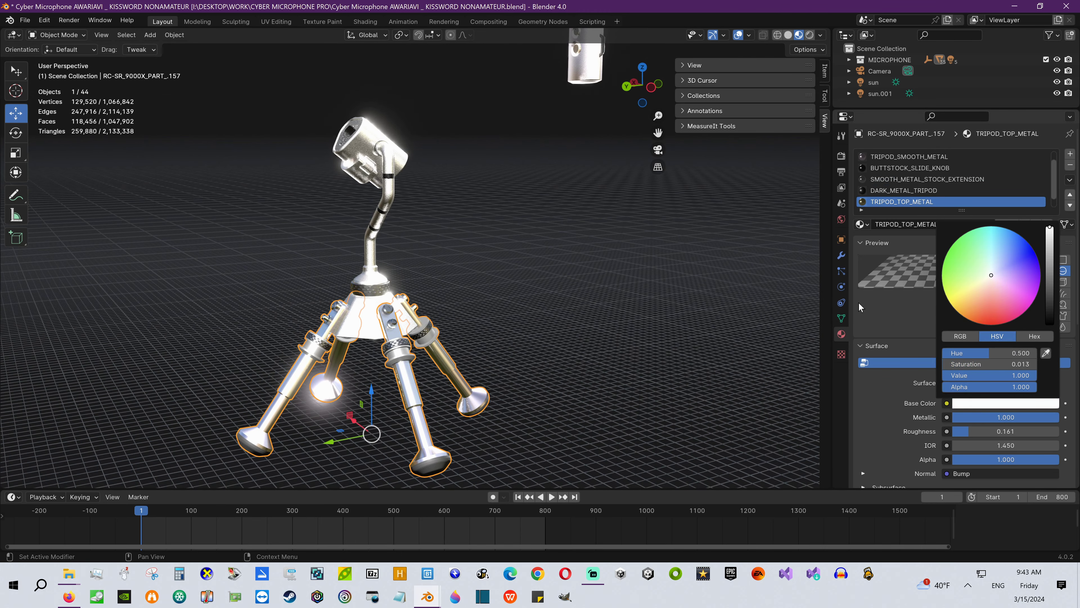
click(614, 333)
scroll(543, 339, down, 3)
middle_drag(542, 338, 415, 339)
scroll(632, 327, up, 4)
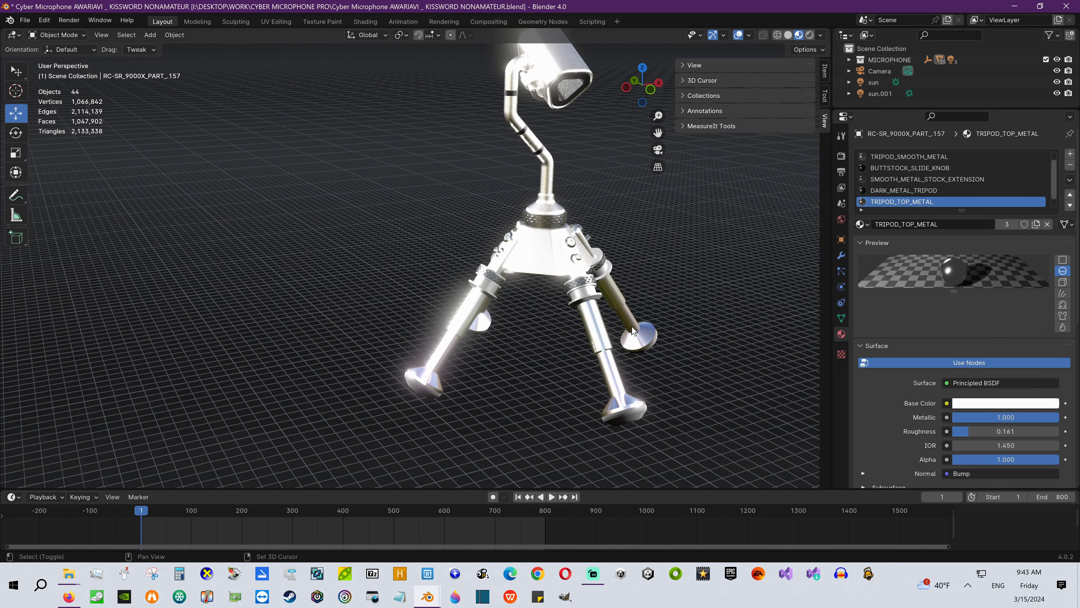
middle_drag(632, 327, 470, 309)
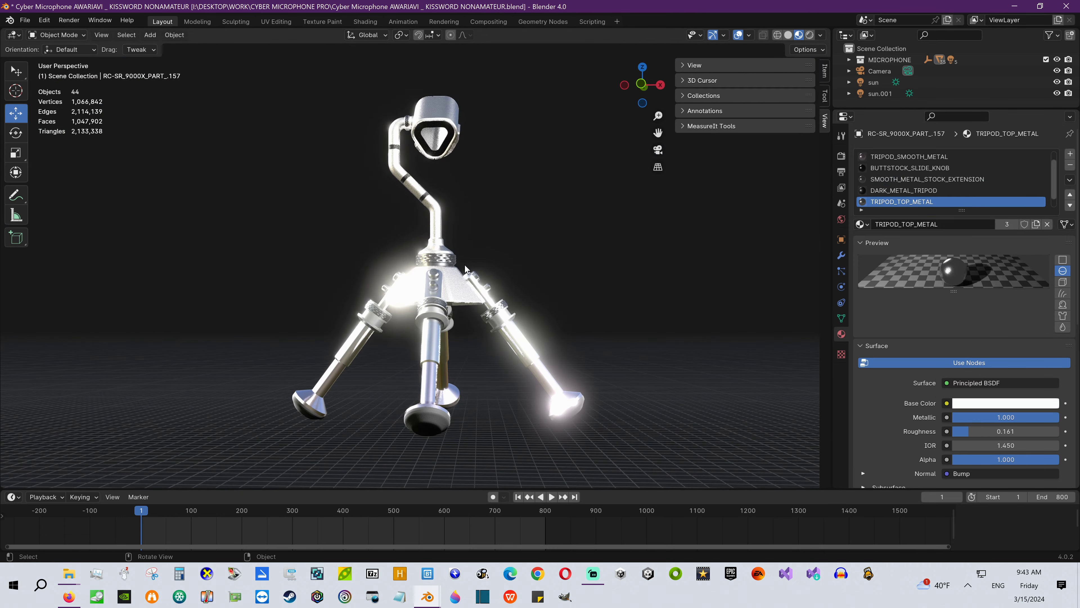
- Play the animation up to frame 95 and rotate the material preview's environment lighting to 167° with the handle in close-up
mouse_move(464, 264)
middle_down()
mouse_move(411, 263)
mouse_move(450, 256)
middle_up()
key(space)
key(space)
scroll(506, 362, up, 4)
shift+middle_drag(450, 256, 470, 314)
scroll(535, 301, up, 3)
middle_drag(535, 301, 525, 349)
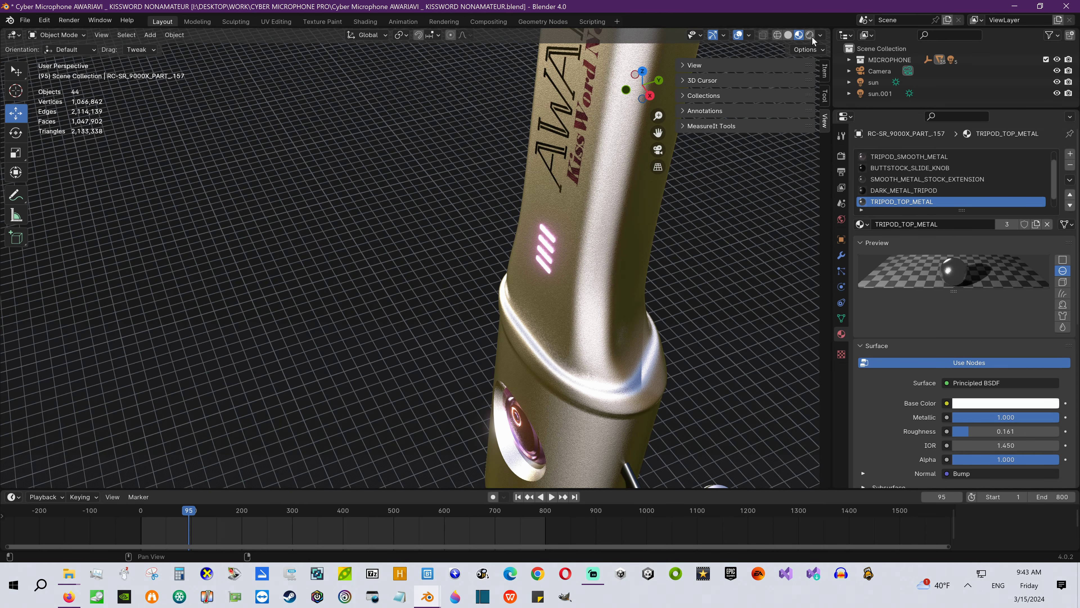
click(819, 35)
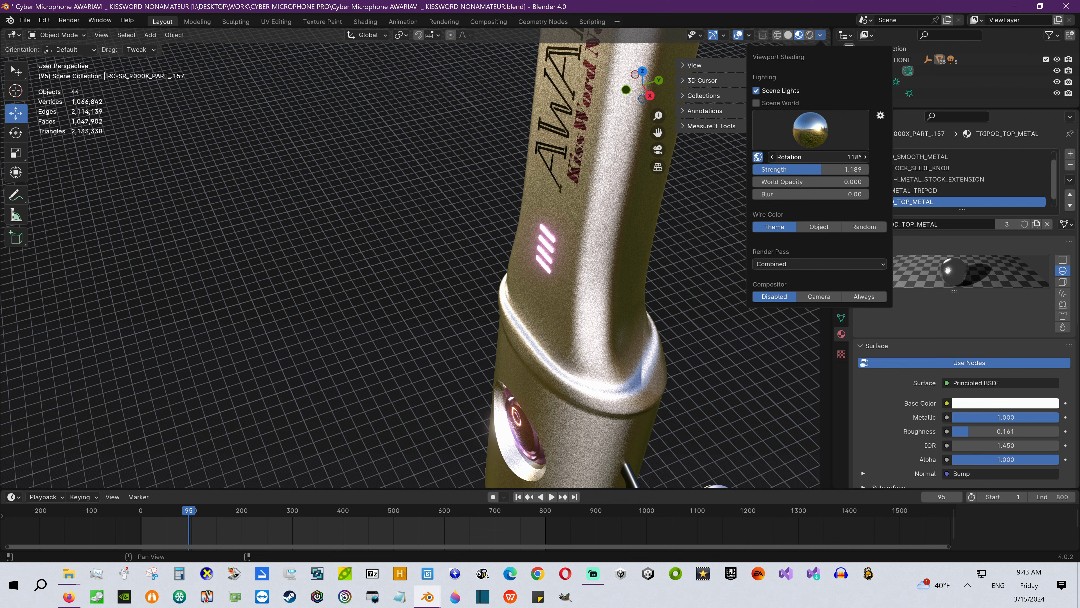
drag(819, 156, 838, 156)
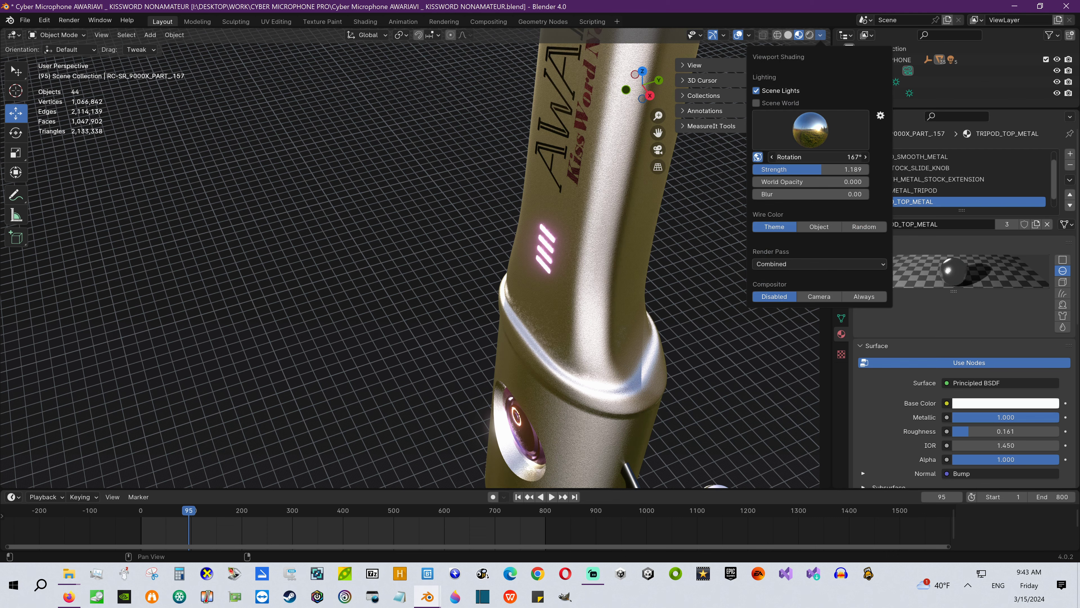
- Play the animation and examine the recolored mesh head, the handle's glowing lights and the microphone settling onto the tripod
scroll(466, 243, down, 5)
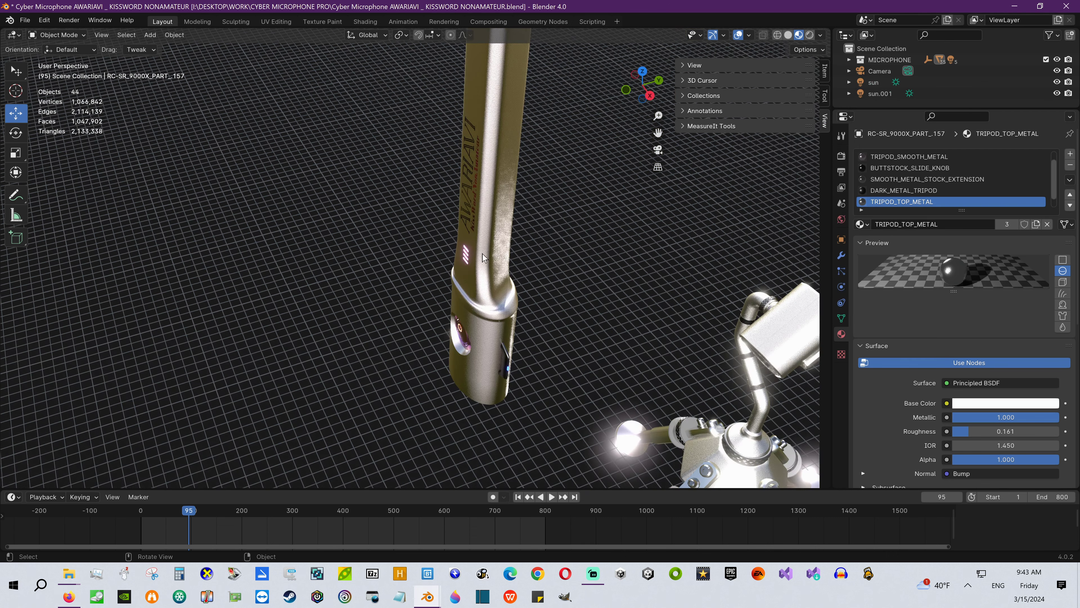
middle_drag(487, 261, 626, 301)
click(552, 497)
shift+middle_drag(525, 259, 548, 72)
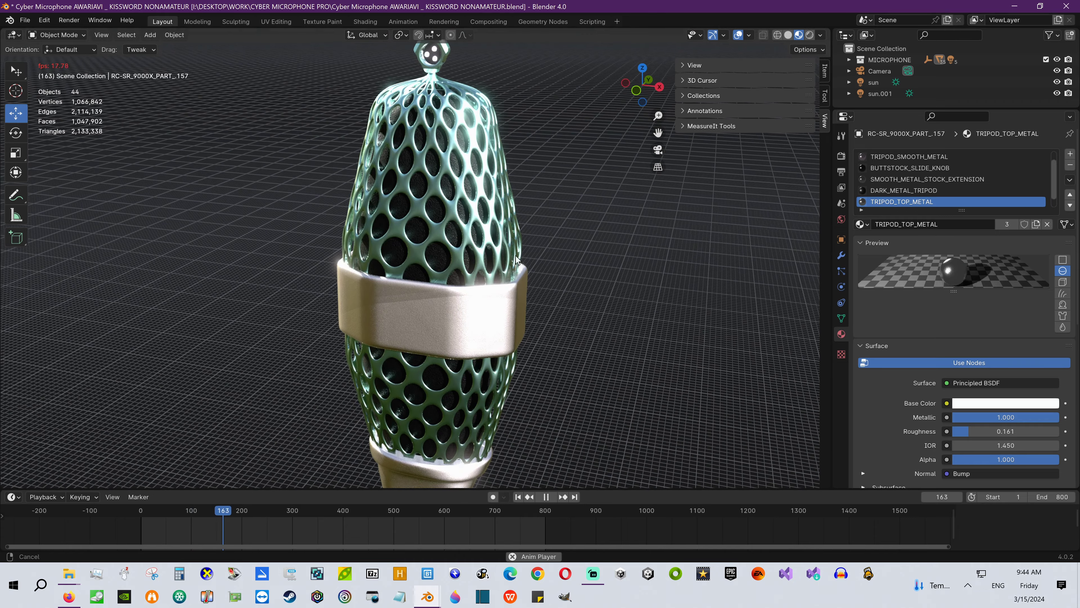
scroll(503, 252, down, 2)
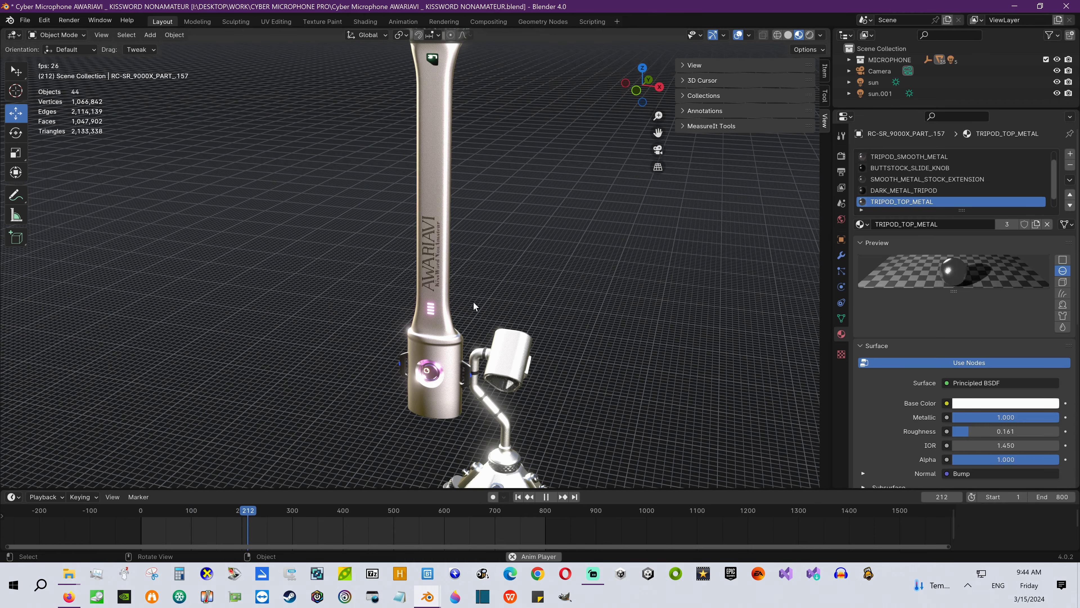
middle_drag(444, 284, 432, 266)
scroll(472, 309, up, 3)
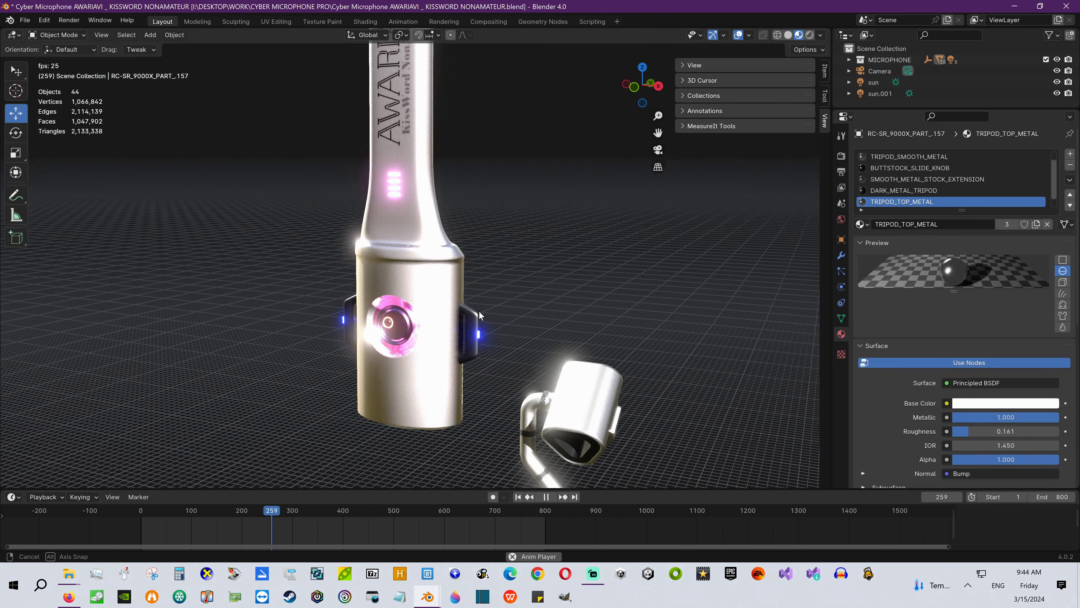
middle_drag(476, 313, 529, 303)
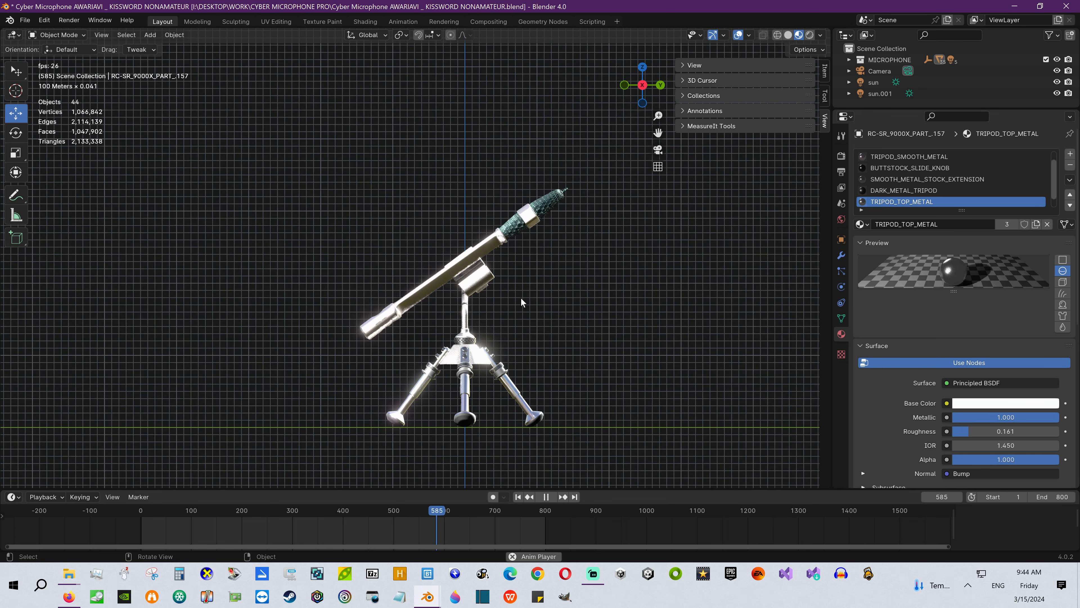
middle_drag(519, 297, 491, 311)
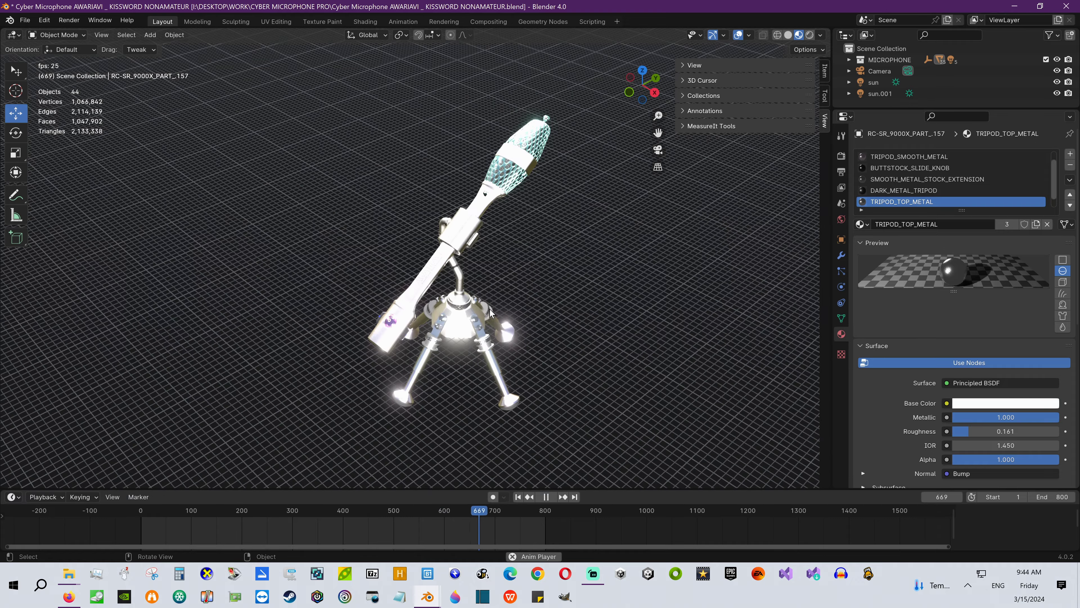
- Pause the animation at frame 691 and switch the viewport to rendered shading to show the microphone on its stand
click(538, 497)
middle_drag(529, 424, 565, 309)
scroll(482, 198, up, 5)
scroll(377, 209, down, 3)
middle_drag(377, 208, 436, 259)
scroll(436, 260, down, 3)
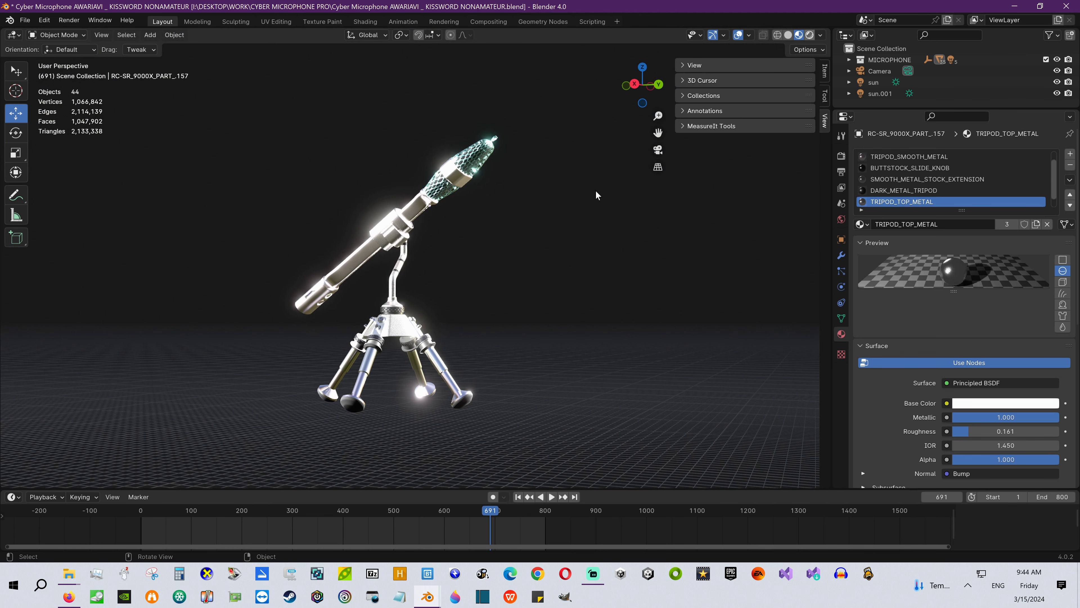
key(z)
middle_drag(481, 252, 444, 253)
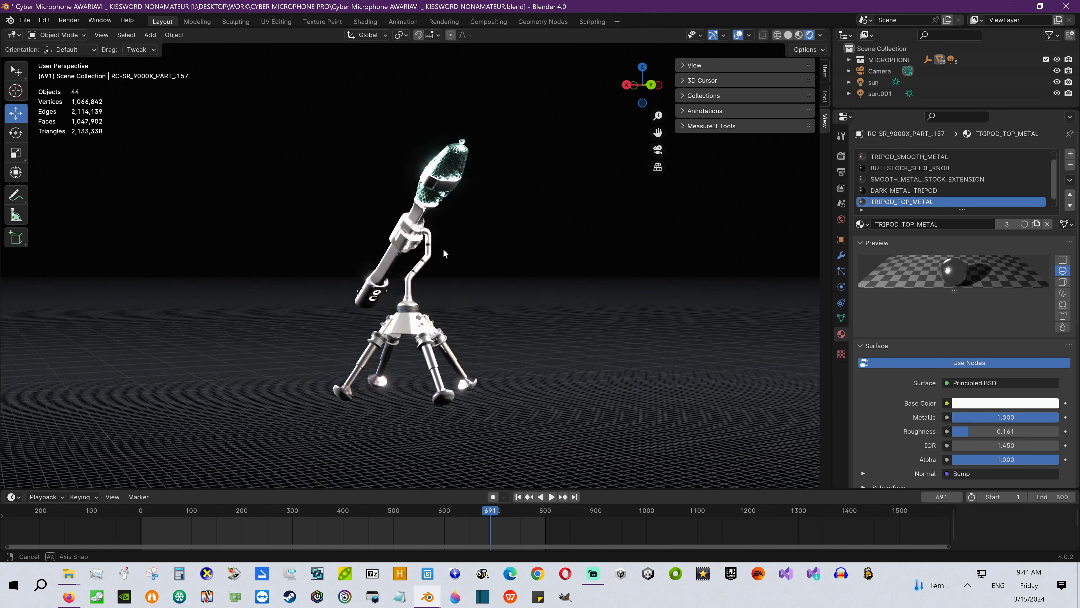
scroll(444, 254, up, 5)
scroll(487, 187, up, 2)
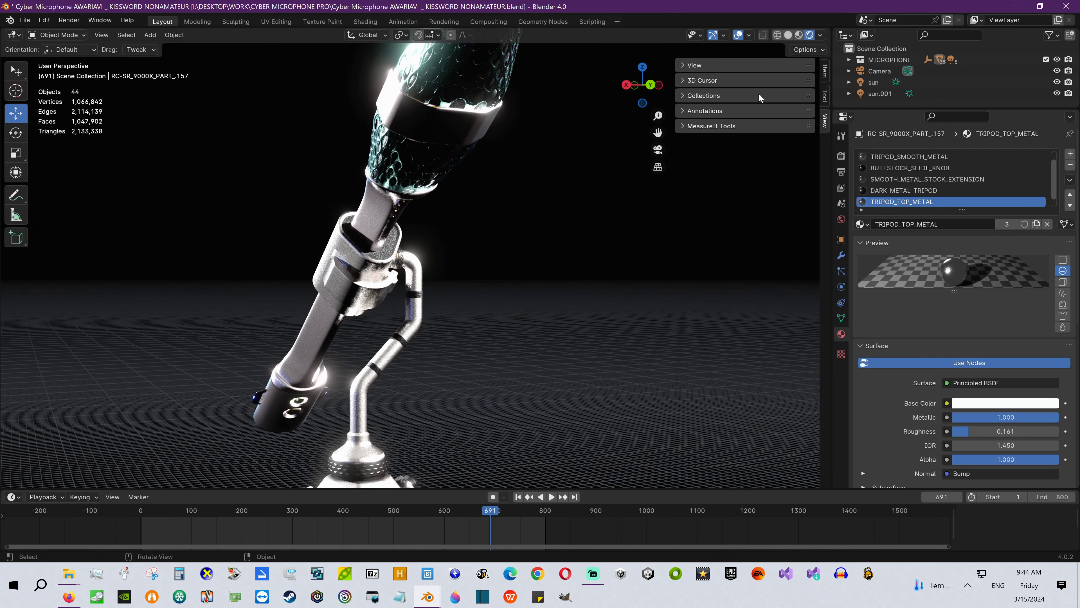
click(821, 35)
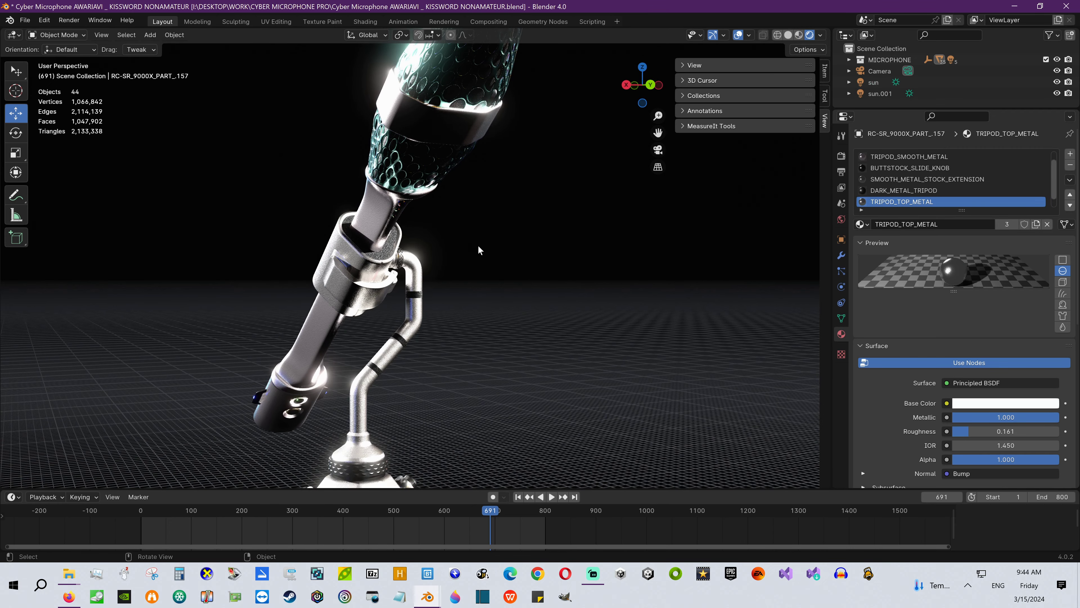
- Set the mesh head's OUTERMESH_MIC base color to red with hue about 0, saturation 0.990 and value 0.829
scroll(478, 246, down, 2)
middle_drag(479, 254, 492, 240)
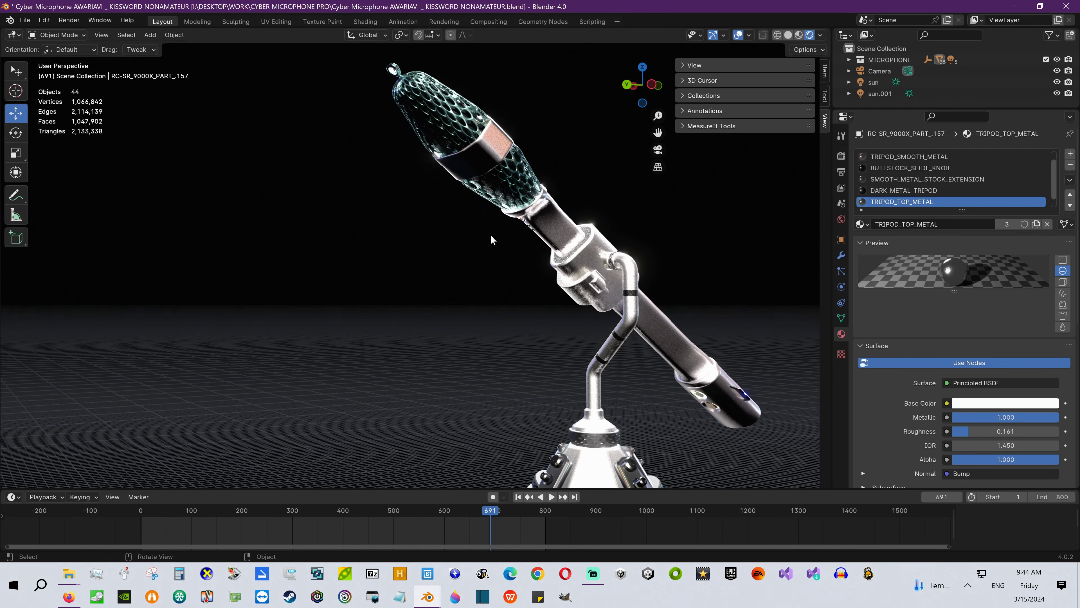
click(517, 187)
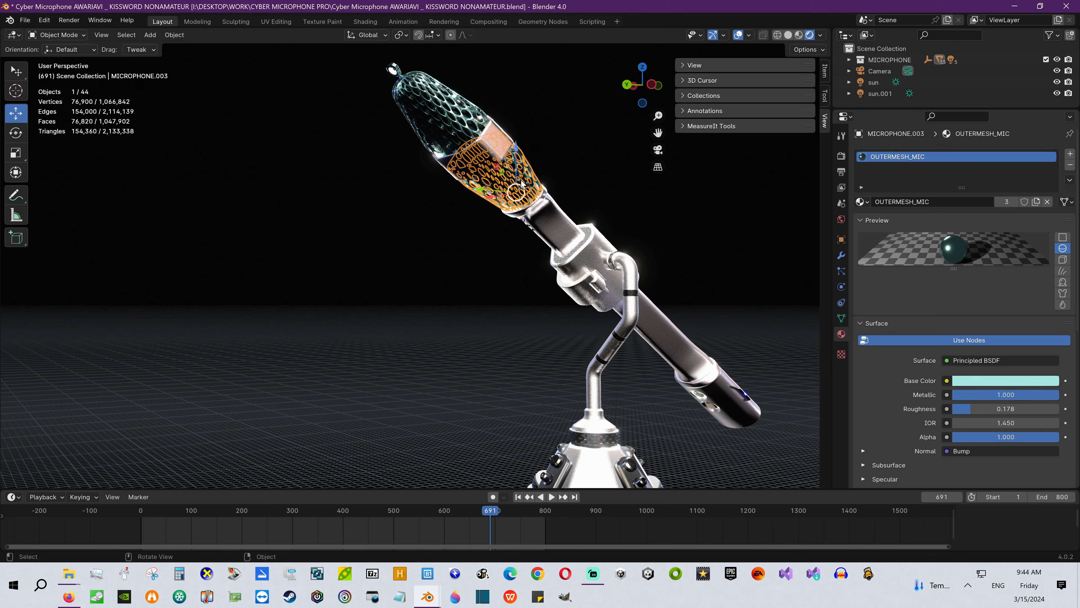
click(985, 381)
drag(972, 268, 988, 298)
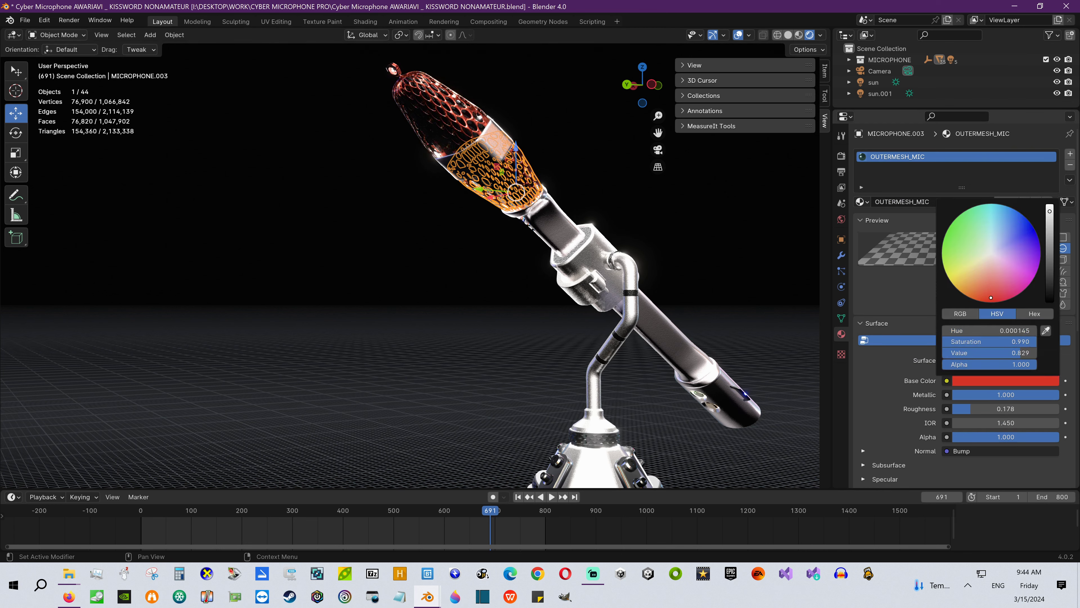
click(663, 244)
middle_drag(663, 245, 599, 239)
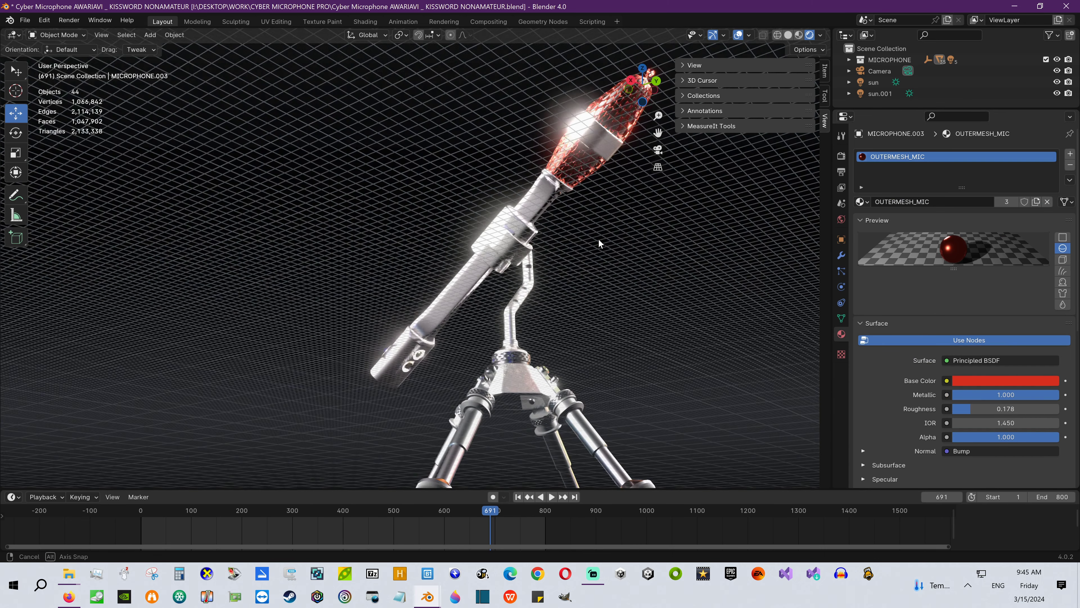
- Darken the microphone handle's MIC_handle base color to near-black by lowering its value to 0.030
scroll(596, 221, up, 3)
click(591, 187)
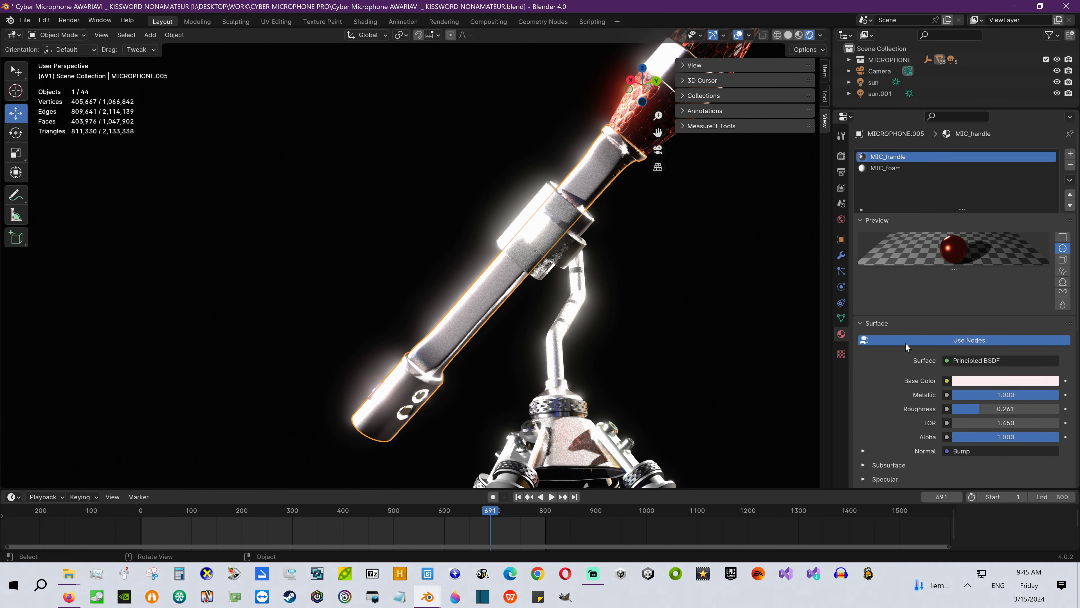
click(973, 403)
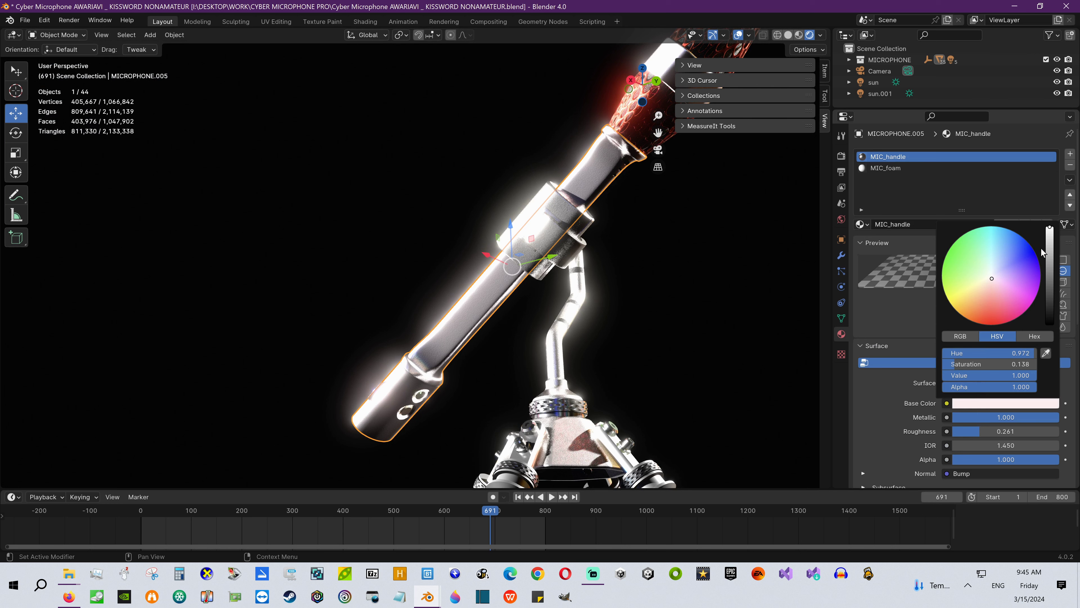
drag(1050, 228, 1055, 311)
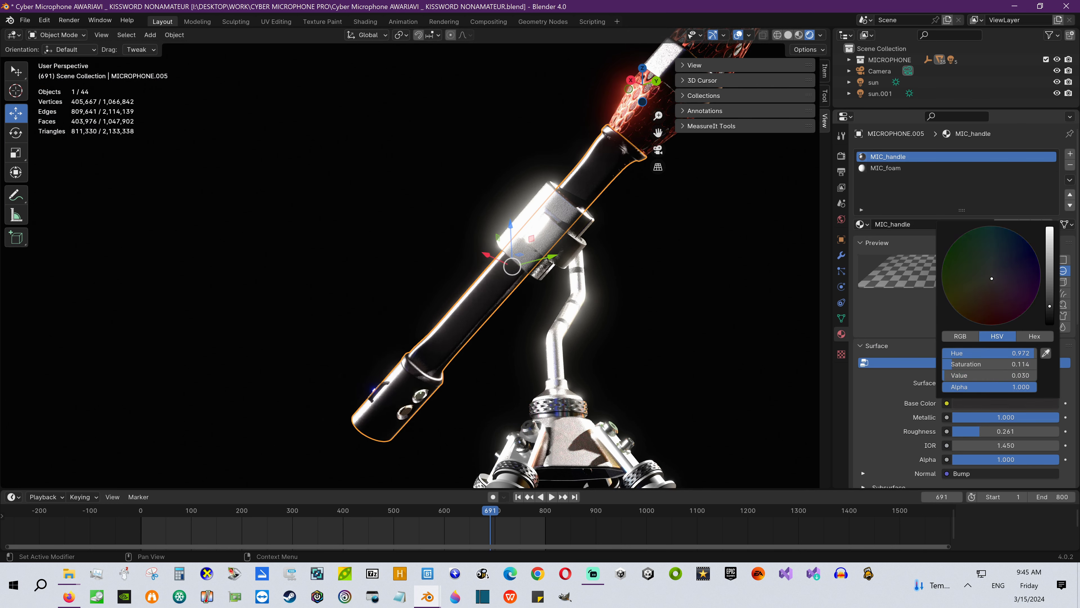
- Darken the MIC_HOLDER_UPPER base color of the clamp around the handle to black, then deselect the clamp
click(528, 258)
click(1015, 411)
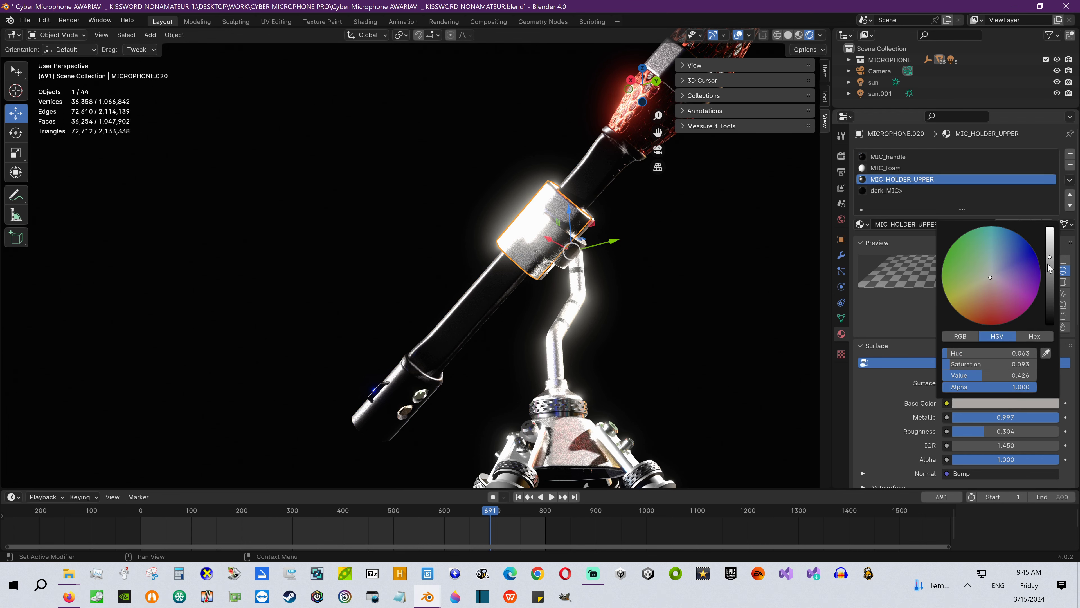
drag(1048, 267, 1048, 325)
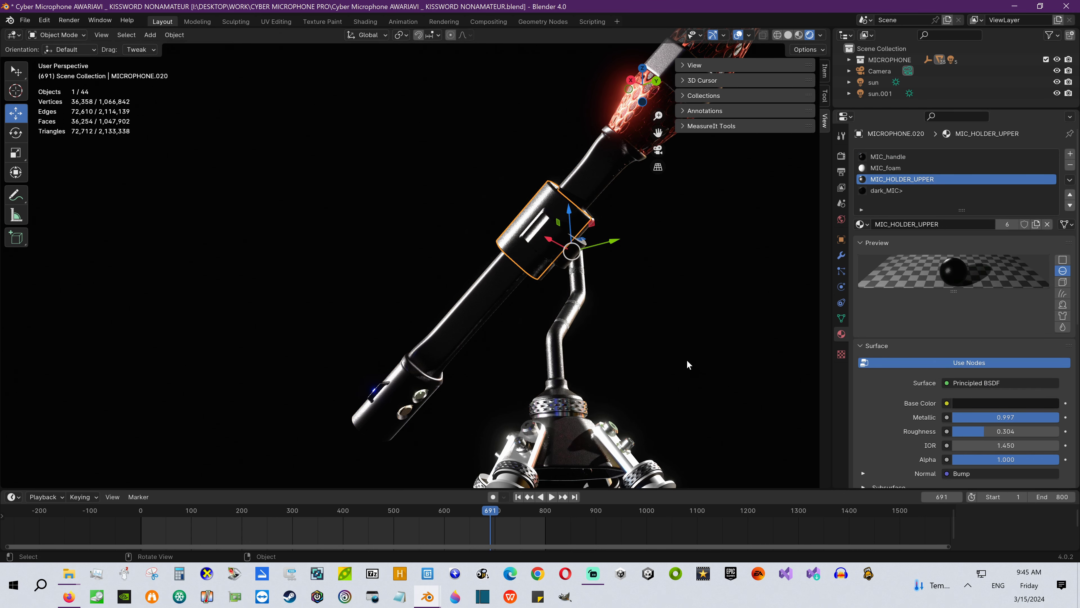
key(Tab)
scroll(652, 349, down, 6)
key(Tab)
click(600, 336)
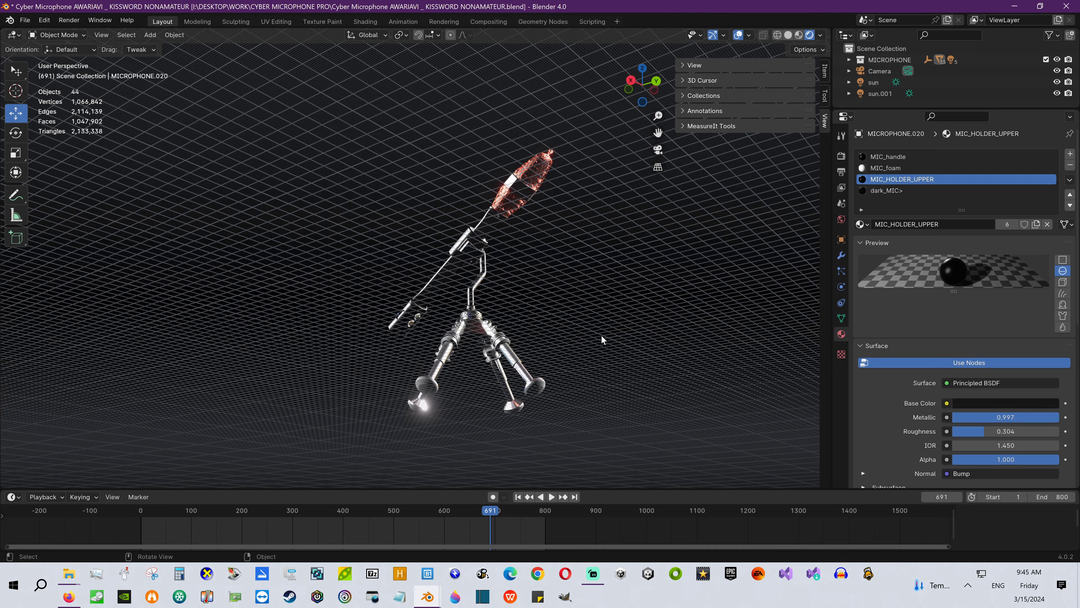
- Darken the tripod legs' TRIPOD_TOP_METAL base color to black
middle_drag(599, 336, 588, 386)
scroll(523, 389, up, 3)
shift+middle_drag(523, 389, 476, 302)
middle_drag(476, 302, 442, 285)
scroll(429, 344, up, 3)
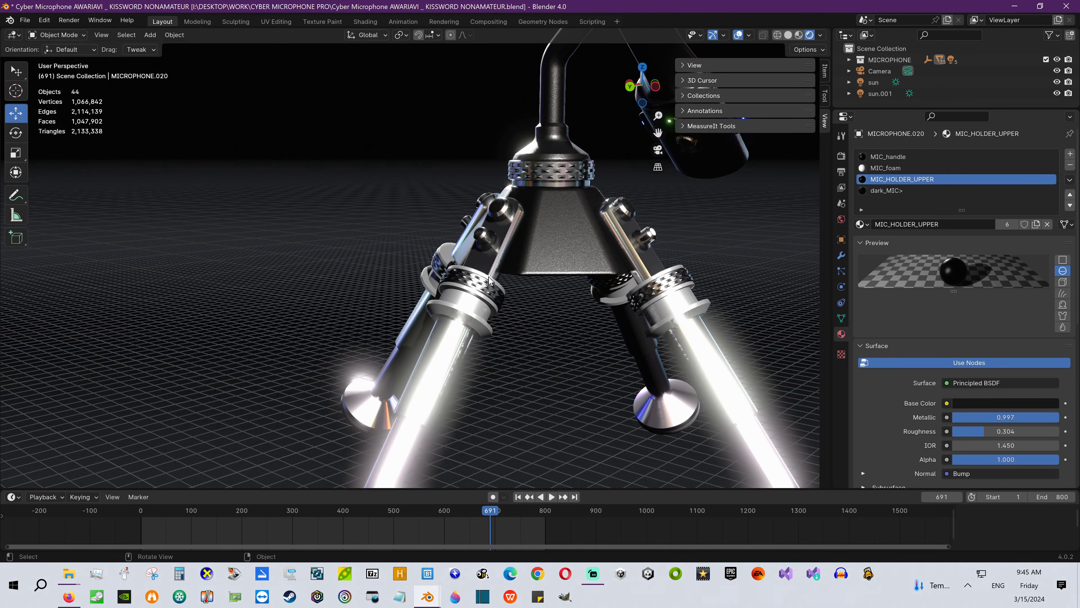
click(457, 352)
key(Tab)
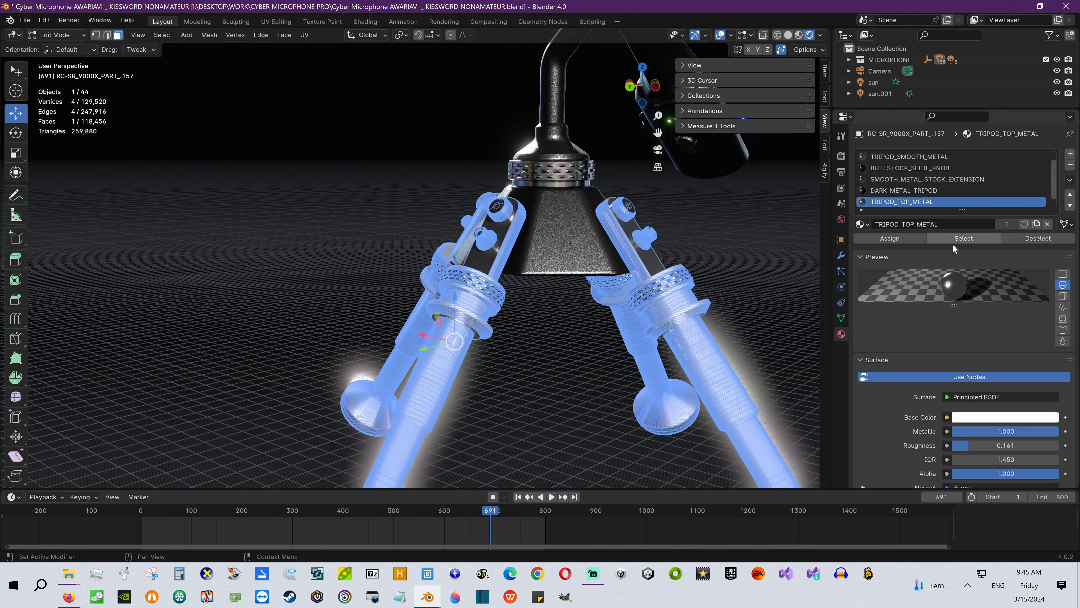
click(995, 416)
drag(1050, 268, 1050, 321)
key(Tab)
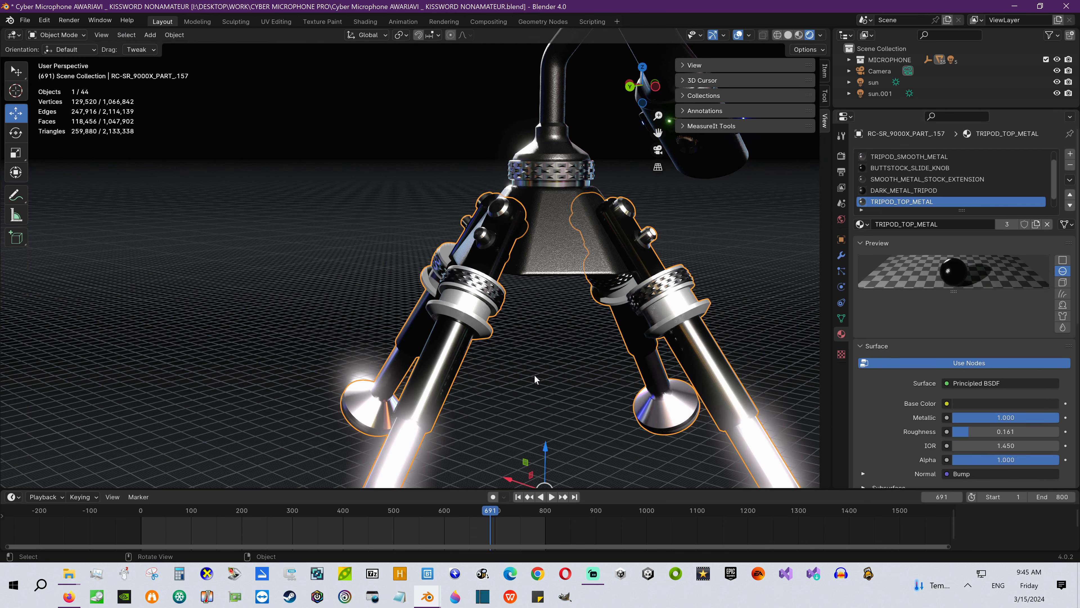
- Examine the darkened tripod, the whole microphone and the AWARIAVI lettering on the handle
scroll(547, 349, down, 4)
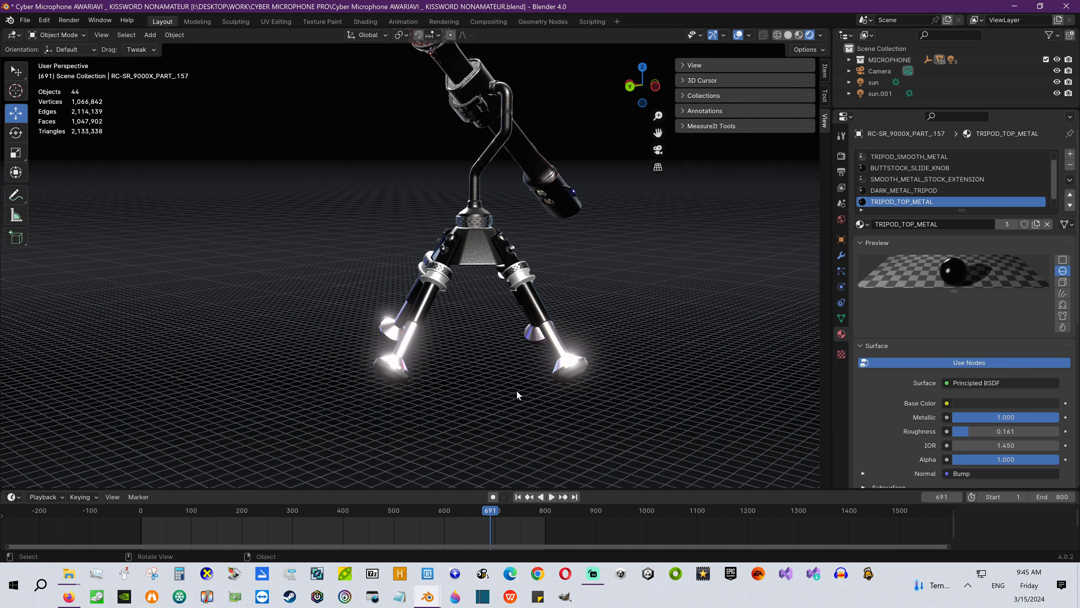
scroll(516, 391, down, 4)
middle_drag(498, 371, 546, 350)
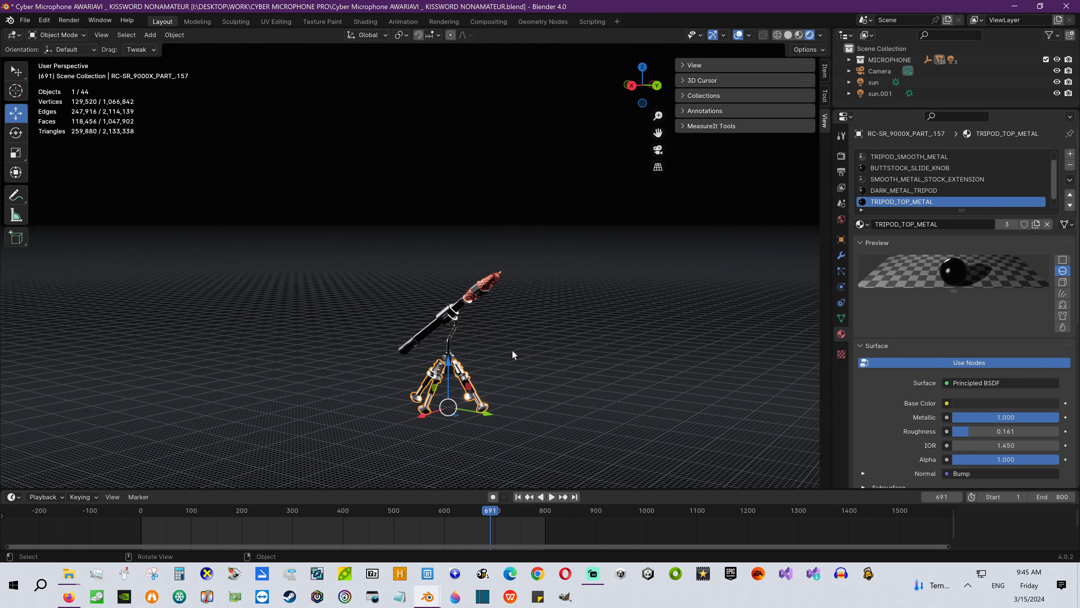
click(494, 365)
scroll(494, 365, up, 5)
shift+middle_drag(534, 396, 490, 256)
scroll(490, 257, up, 1)
middle_drag(507, 295, 595, 333)
scroll(595, 334, up, 2)
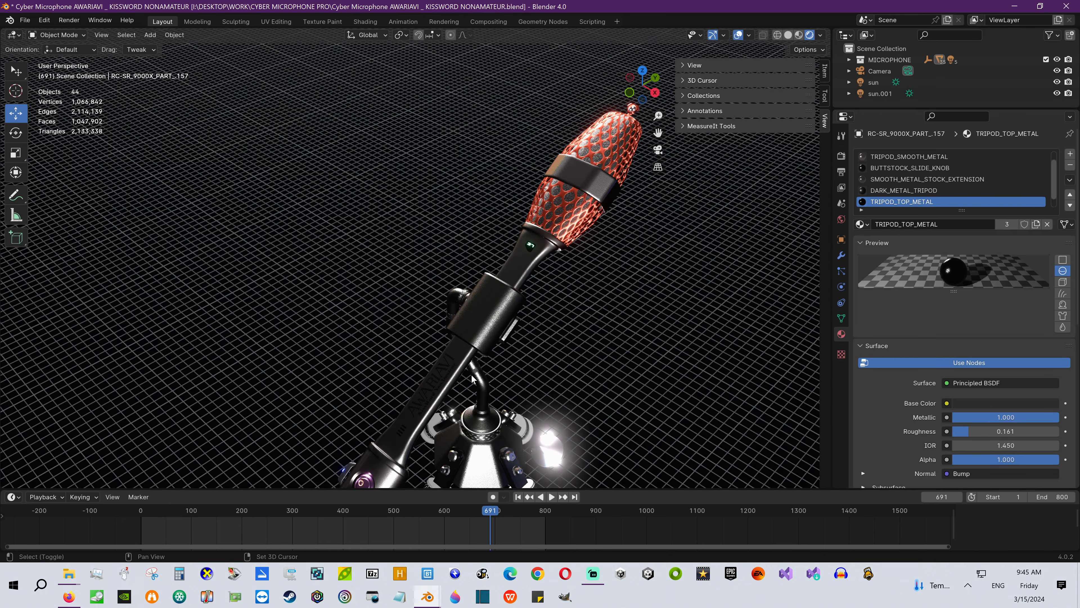
shift+middle_drag(444, 392, 513, 303)
scroll(531, 283, up, 3)
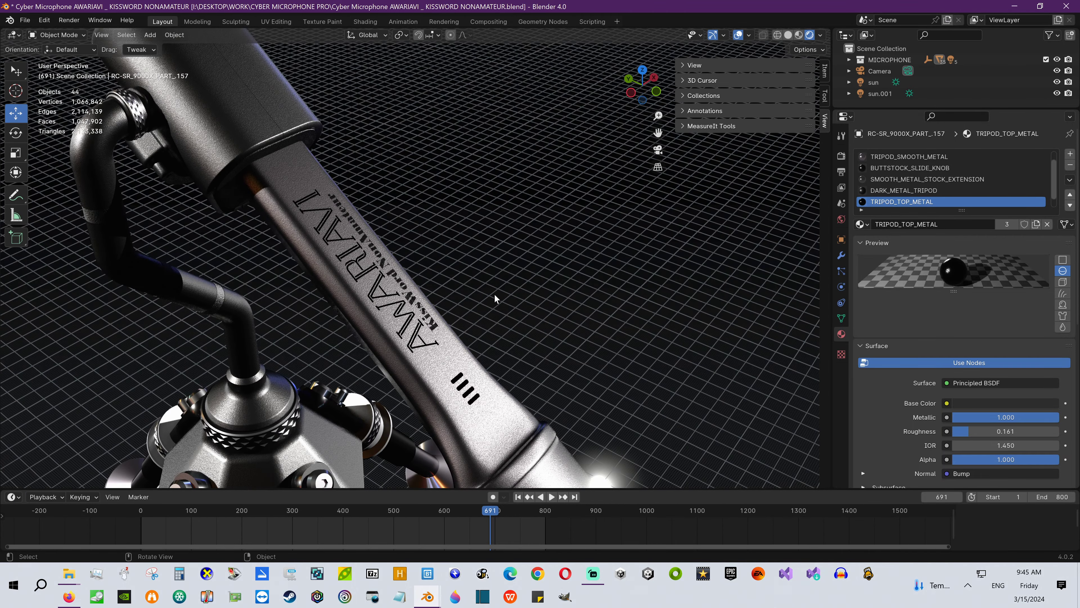
- Turn off Scene World in the rendered viewport shading and rotate the environment lighting while viewing the lettered handle
click(821, 36)
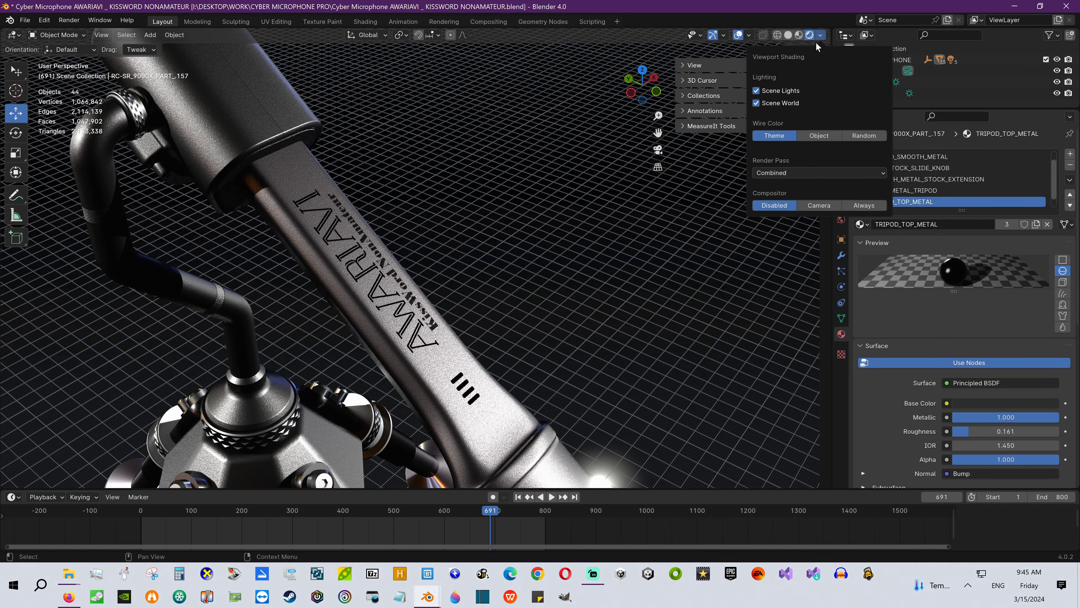
click(756, 103)
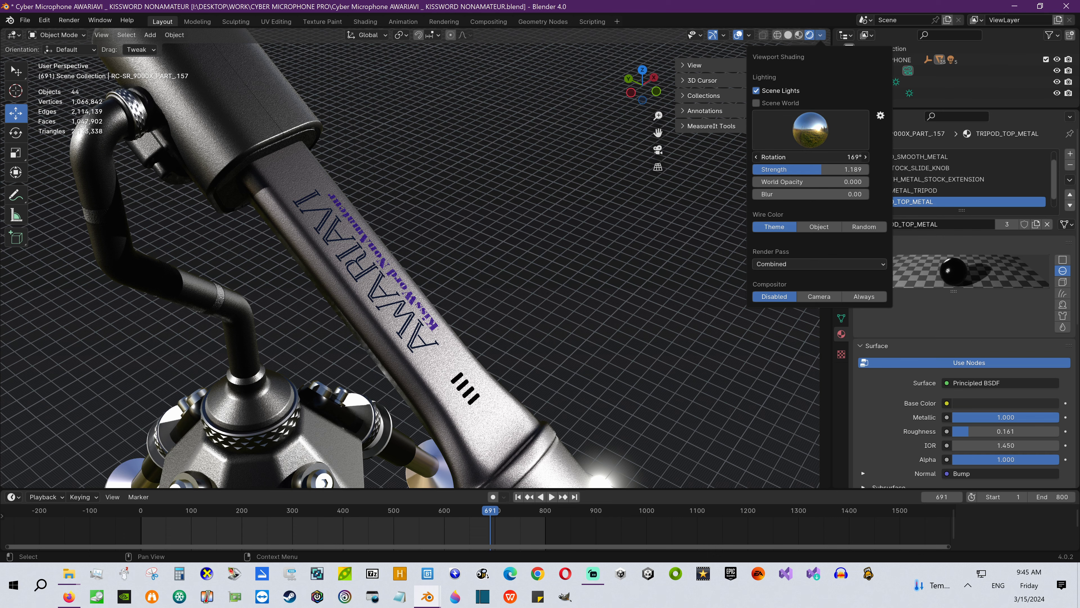
middle_drag(446, 263, 397, 256)
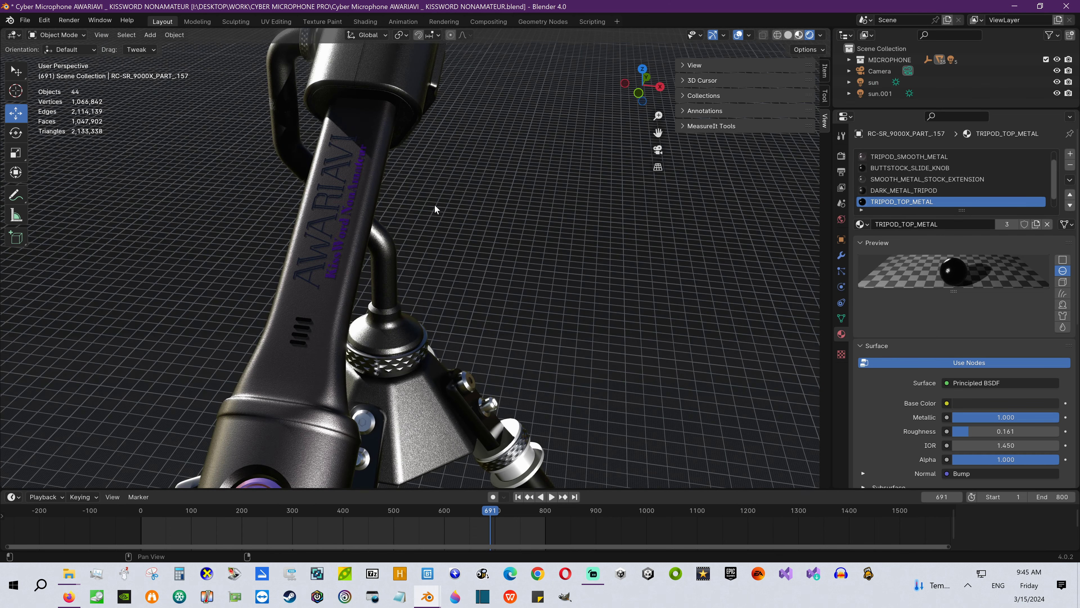
middle_drag(434, 204, 623, 176)
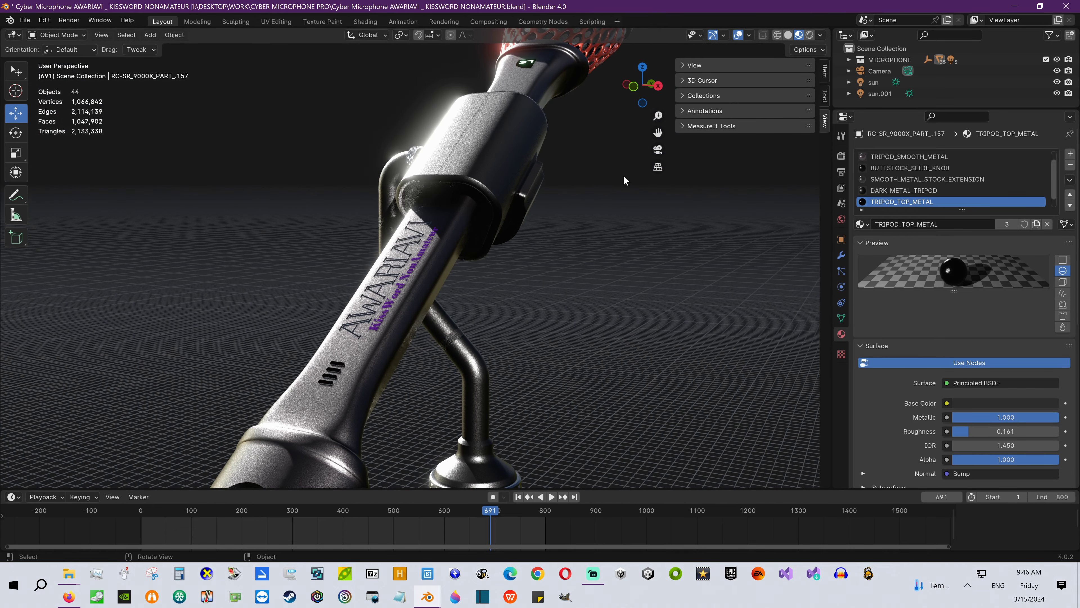
click(820, 36)
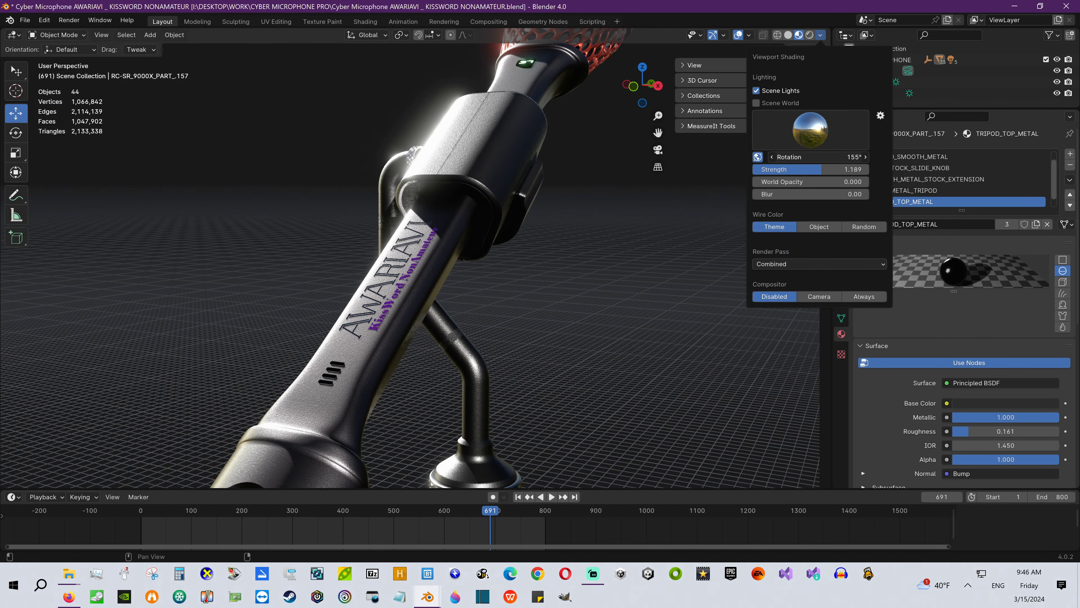
mouse_move(819, 156)
mouse_down()
mouse_move(836, 156)
mouse_move(806, 156)
mouse_up()
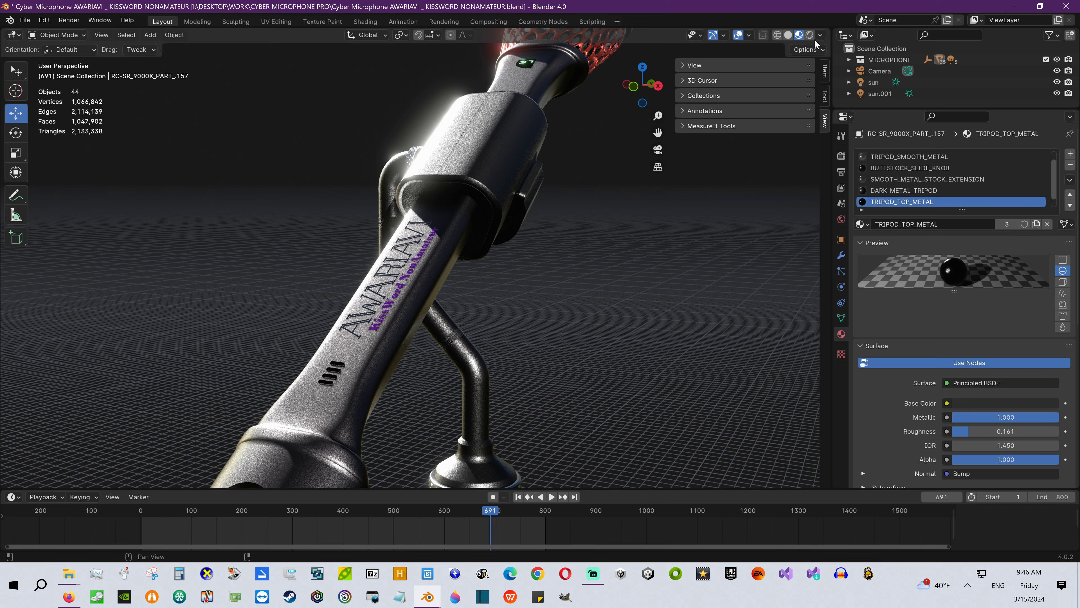
- Play the animation while viewing the handle's lights and the microphone on its tripod, and pause it at frame 83
middle_drag(559, 293, 448, 327)
scroll(448, 327, up, 2)
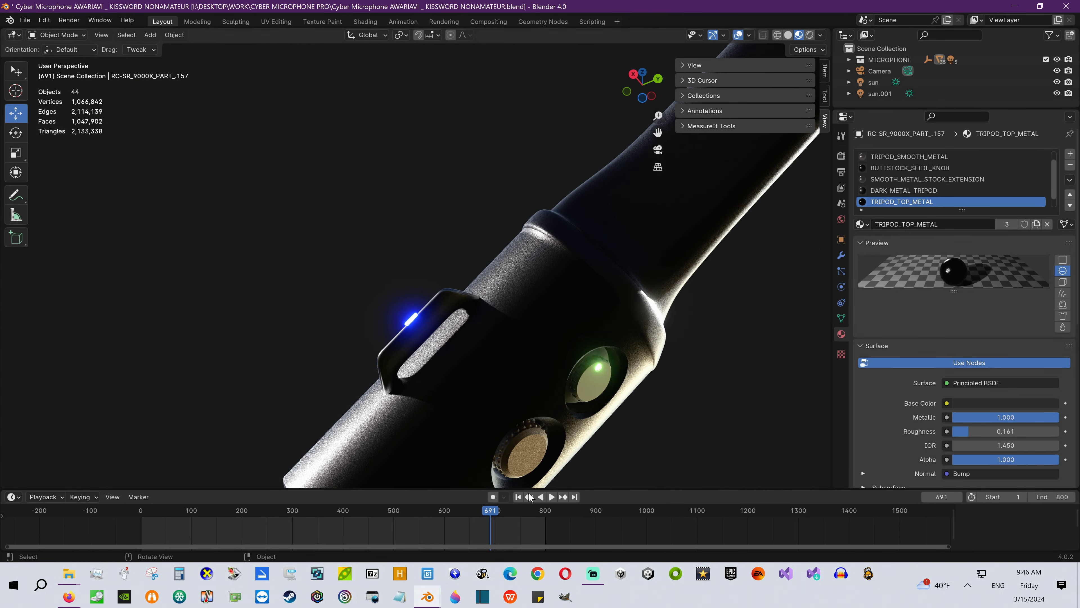
click(552, 497)
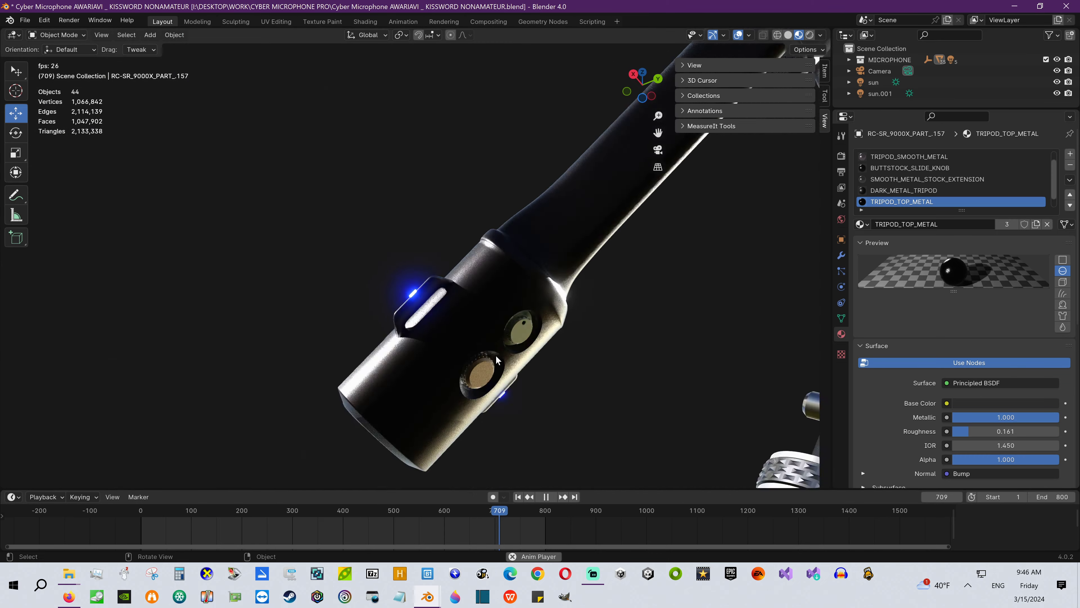
mouse_move(495, 355)
middle_down()
mouse_move(496, 346)
mouse_move(498, 368)
mouse_move(489, 354)
middle_up()
scroll(490, 349, down, 4)
scroll(498, 368, down, 3)
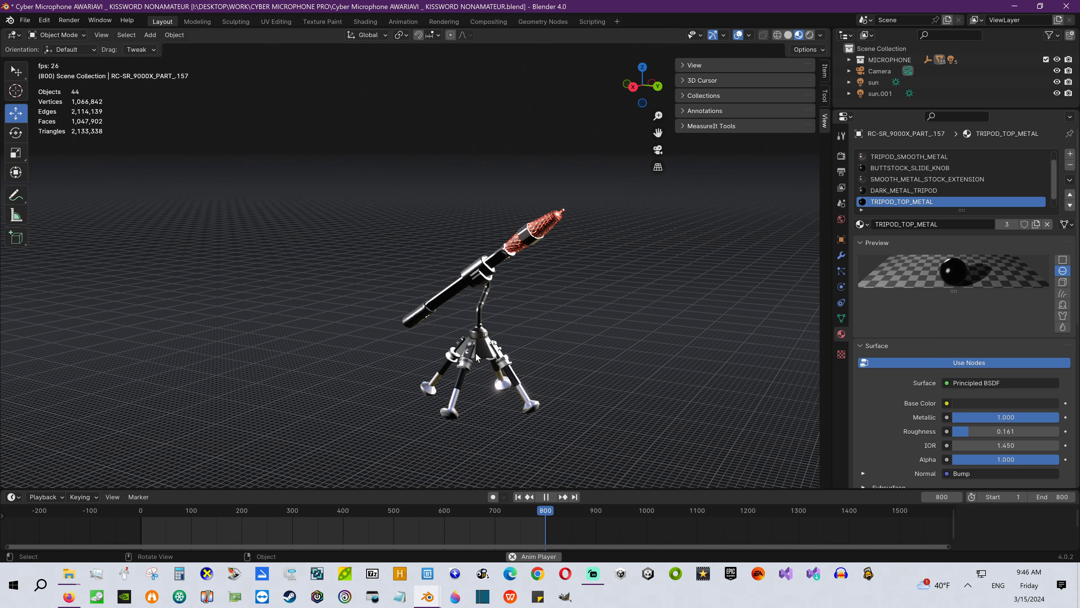
middle_drag(464, 284, 473, 342)
scroll(439, 292, up, 2)
scroll(477, 341, up, 3)
shift+middle_drag(528, 314, 506, 374)
click(547, 498)
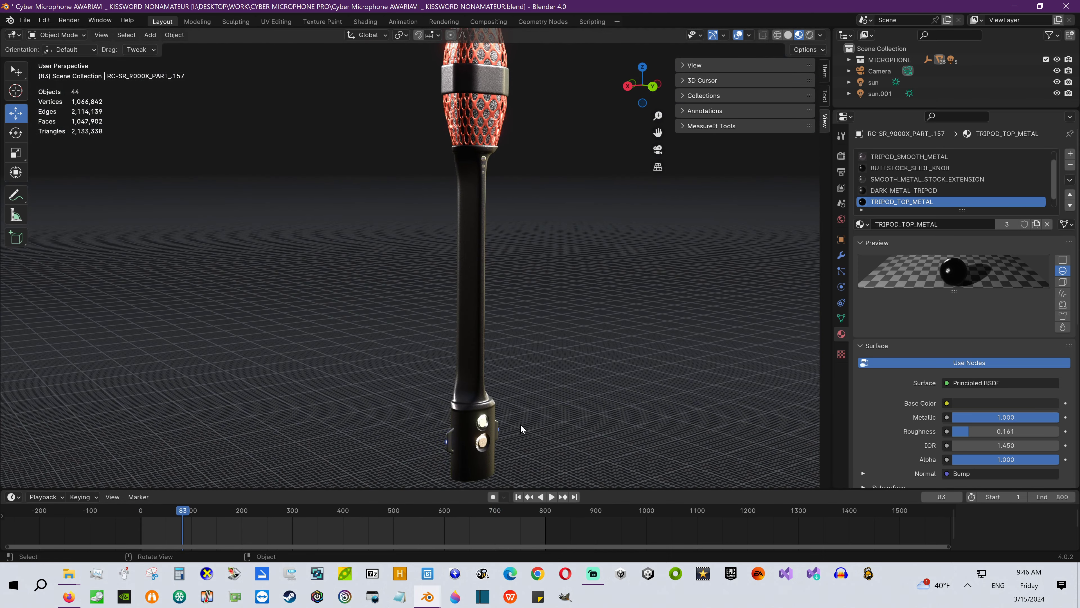
- Examine the floating handle's glowing lights, purple button and lettering, and the empty holder below it
middle_drag(520, 424, 431, 294)
scroll(415, 283, up, 6)
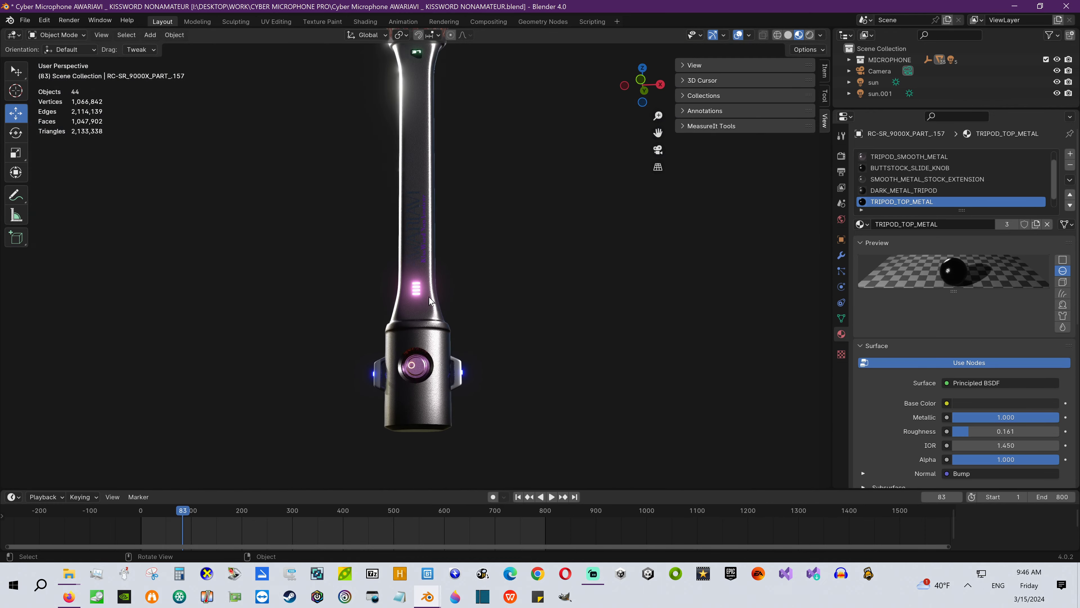
scroll(431, 283, up, 4)
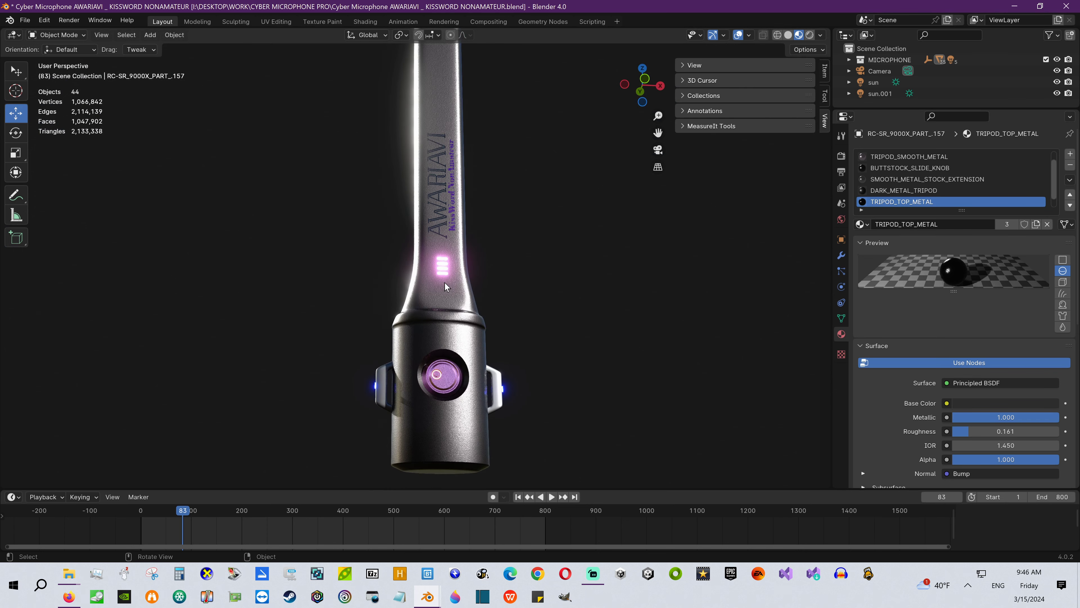
middle_drag(437, 282, 491, 294)
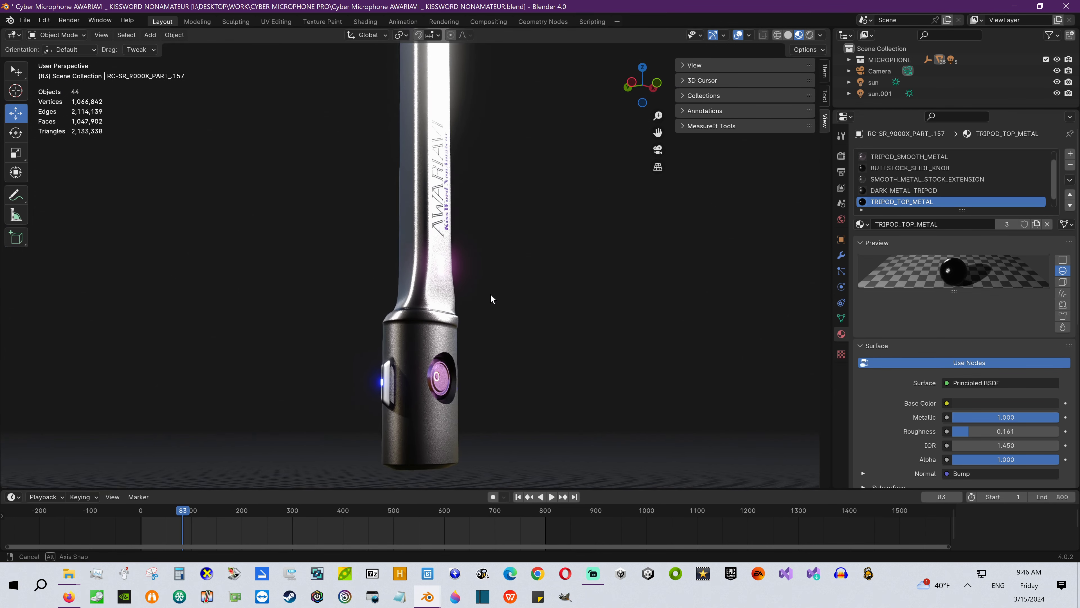
middle_drag(472, 345, 566, 344)
scroll(521, 334, down, 5)
middle_drag(497, 303, 533, 269)
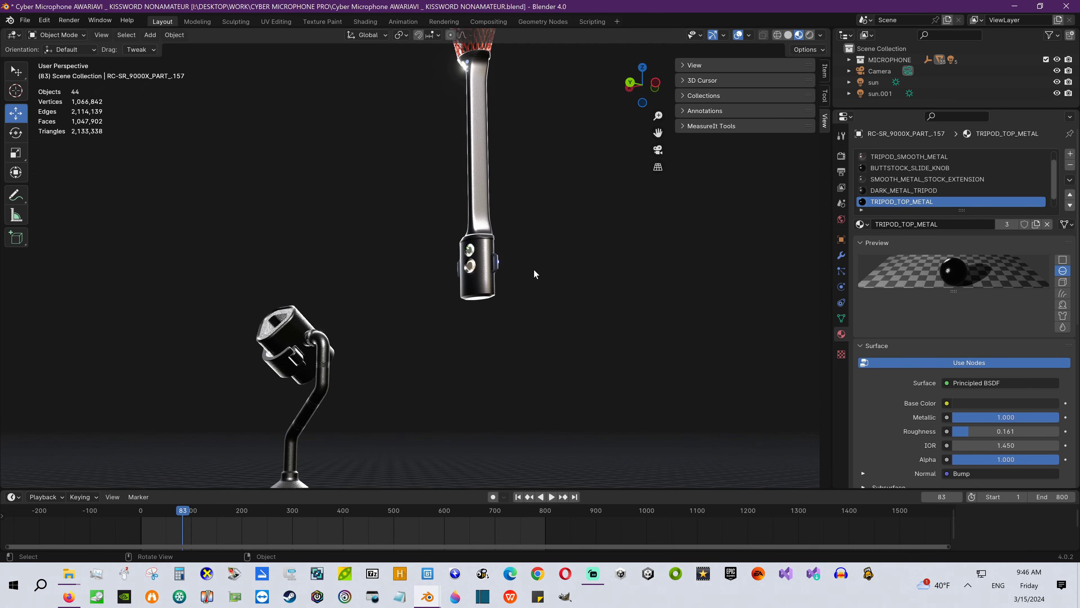
scroll(499, 304, down, 4)
middle_drag(499, 304, 471, 350)
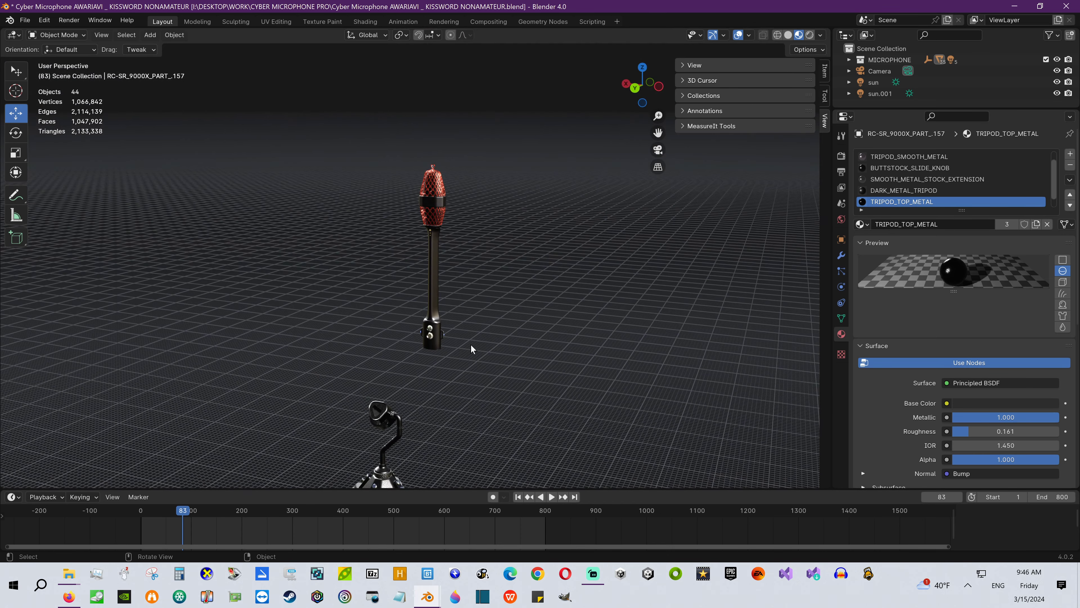
- Recolor the mesh head's OUTERMESH_MIC base color to pale lilac with hue 0.780, saturation 0.233 and value 1.000
scroll(466, 223, up, 6)
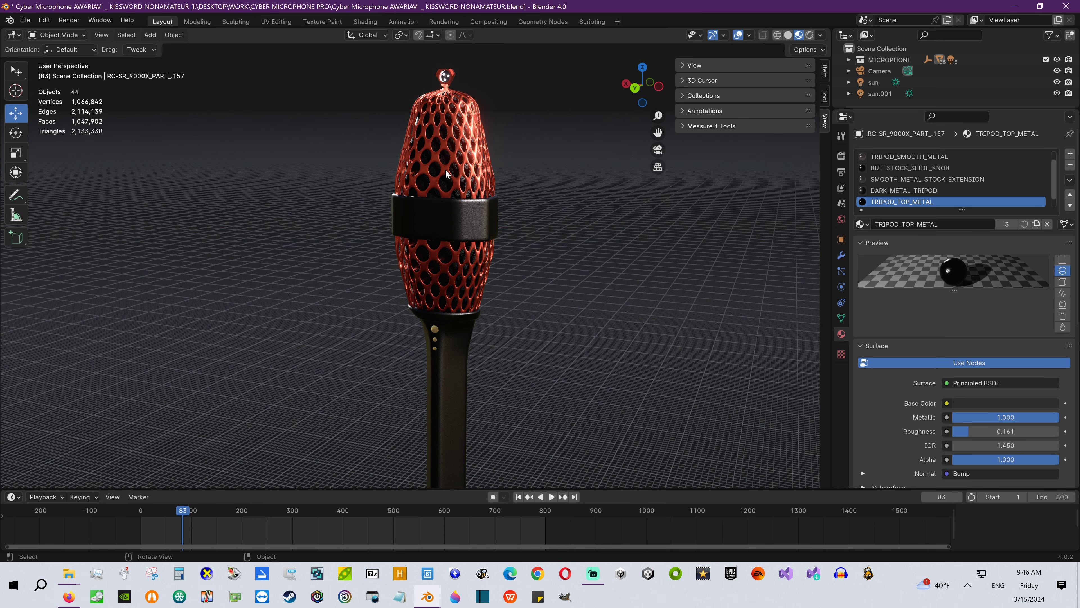
click(449, 171)
click(975, 384)
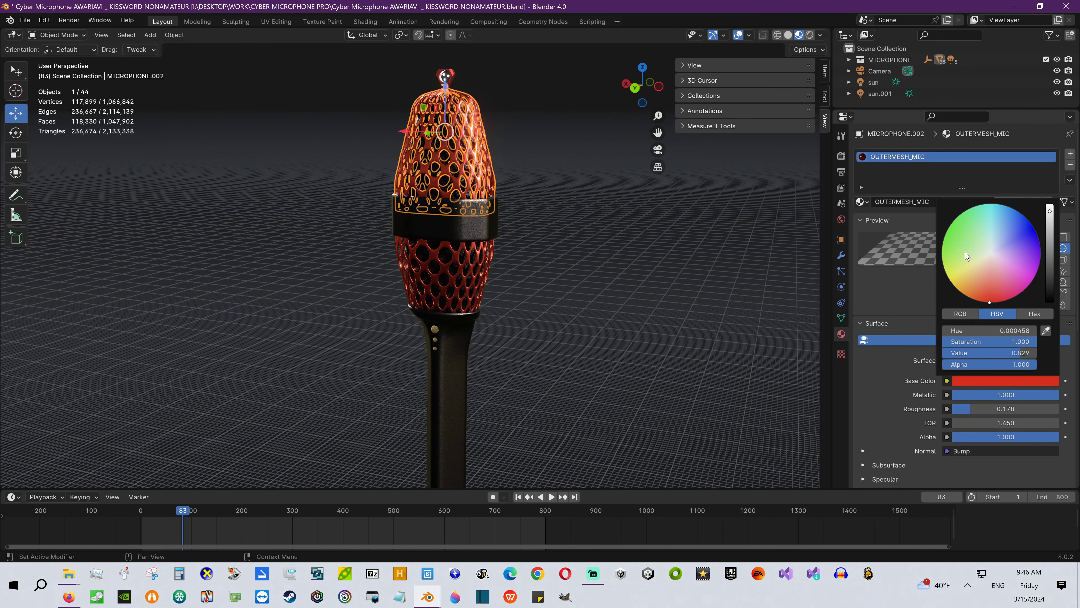
mouse_move(989, 303)
mouse_down()
mouse_move(978, 256)
mouse_move(998, 253)
mouse_up()
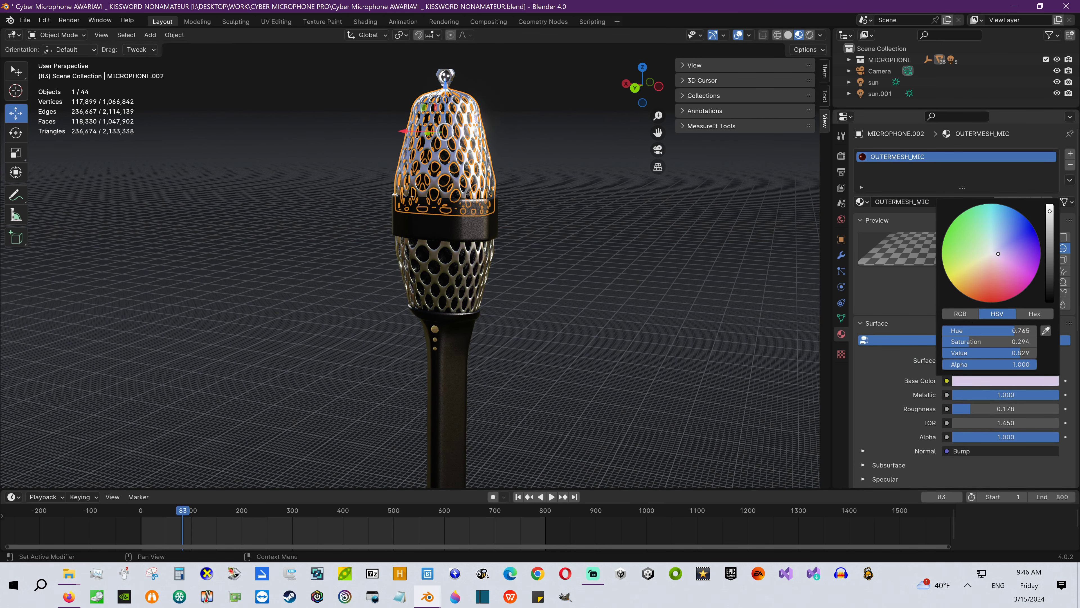
drag(1049, 217, 1049, 207)
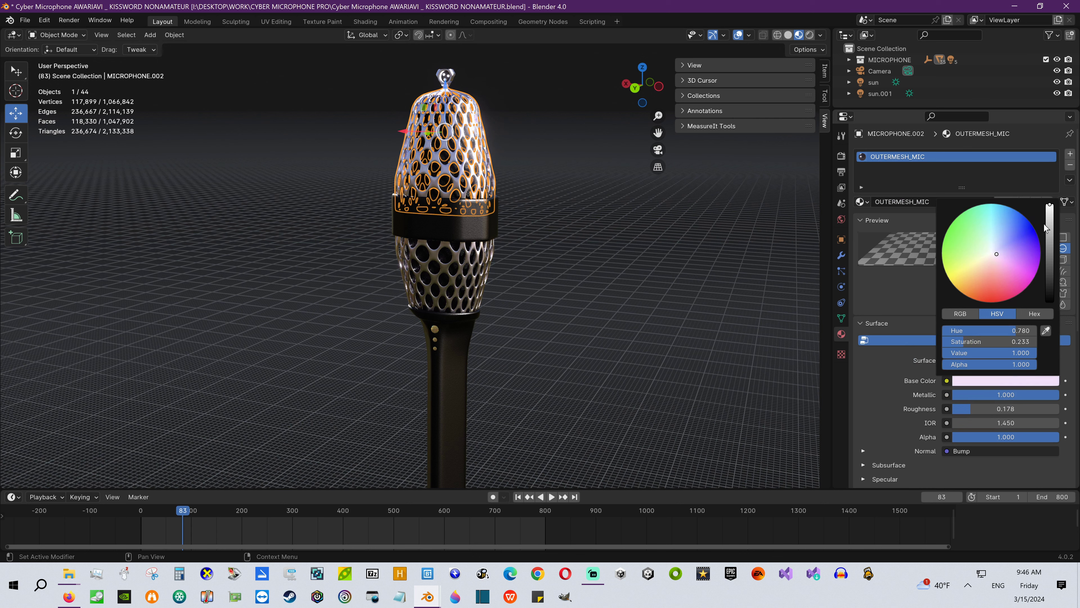
- Make the OUTERMESH_MIC material glow white by setting its emission strength to 0.600
scroll(888, 403, down, 8)
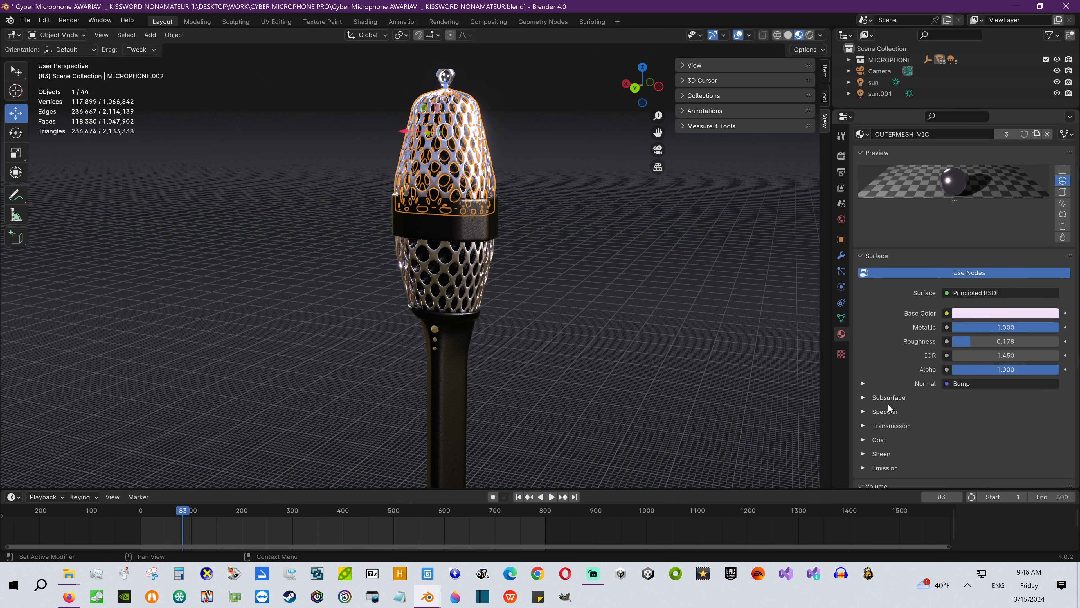
click(889, 378)
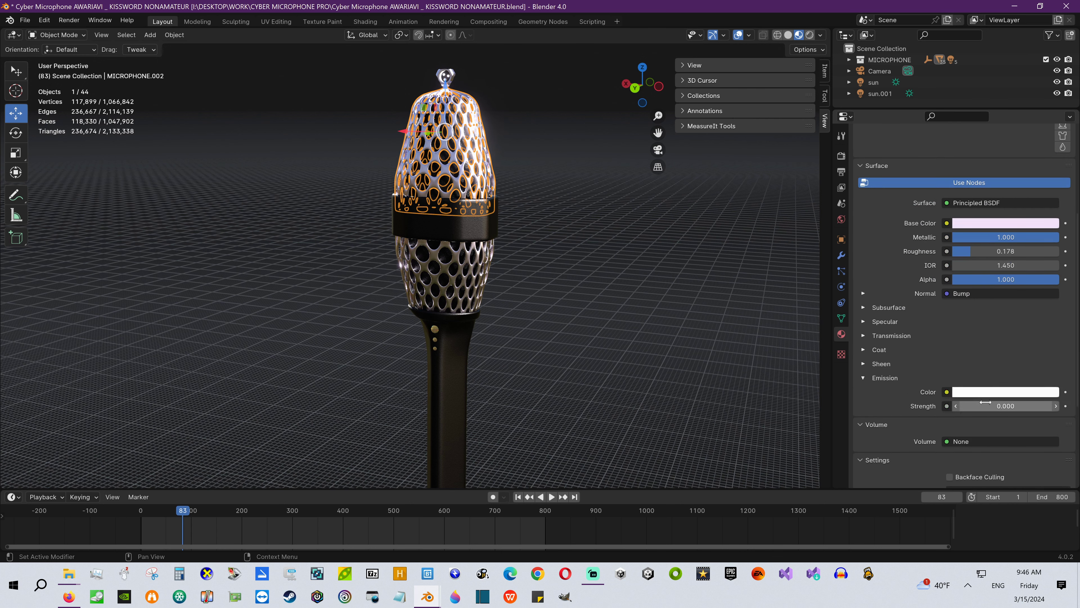
drag(1005, 406, 1031, 406)
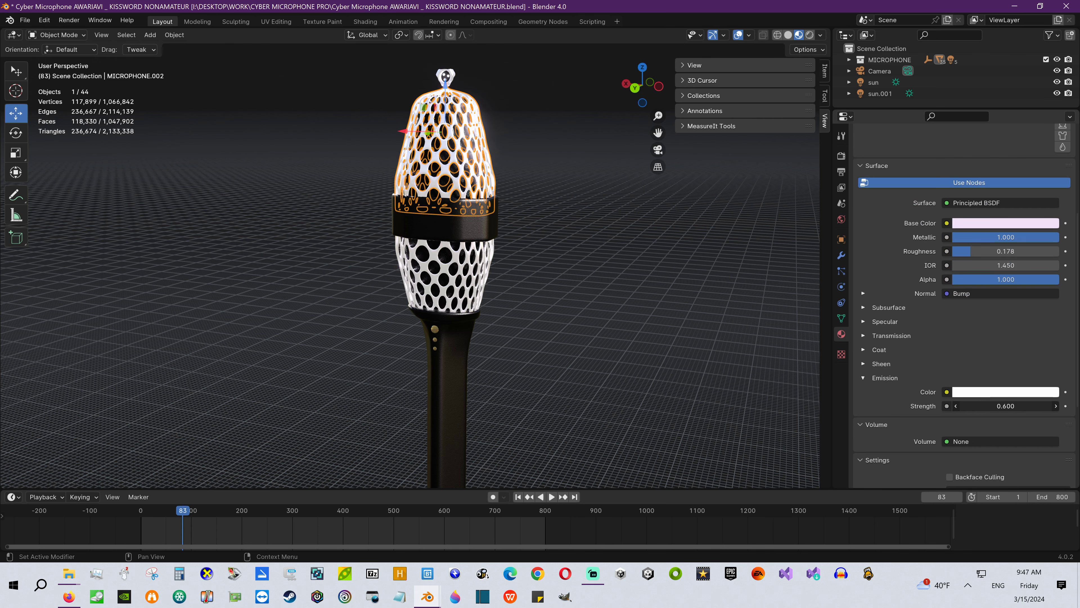
- Recolor the KissWord NonAmateur lettering on the handle to a pale pink base color
click(559, 290)
scroll(505, 303, down, 6)
middle_drag(499, 233, 561, 272)
scroll(617, 330, up, 5)
middle_drag(355, 274, 478, 269)
scroll(478, 268, up, 4)
click(474, 268)
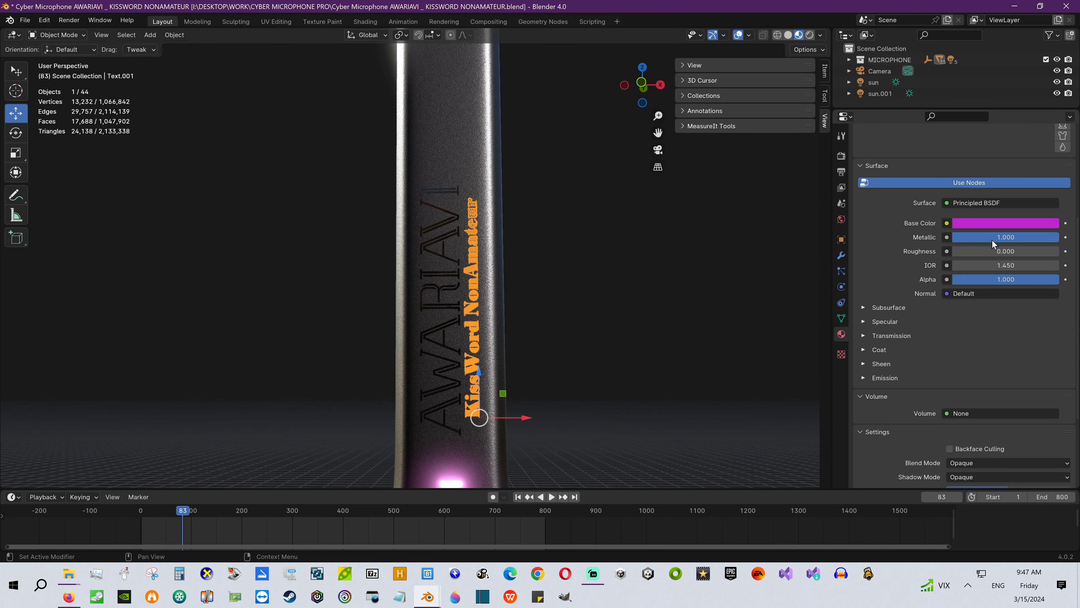
click(986, 221)
drag(995, 109, 1049, 72)
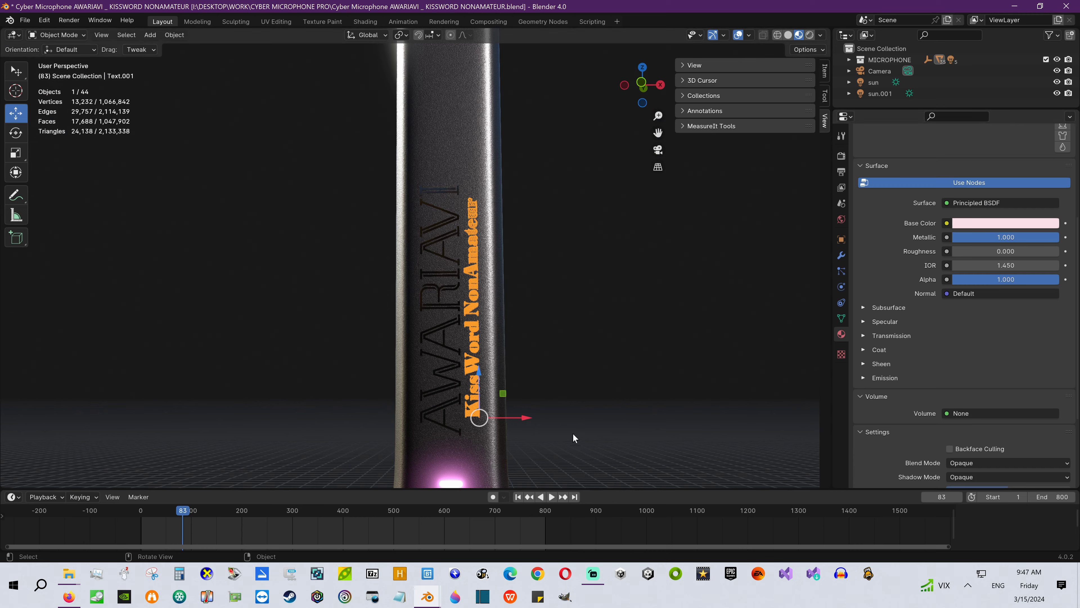
key(Tab)
key(Tab)
scroll(494, 380, down, 5)
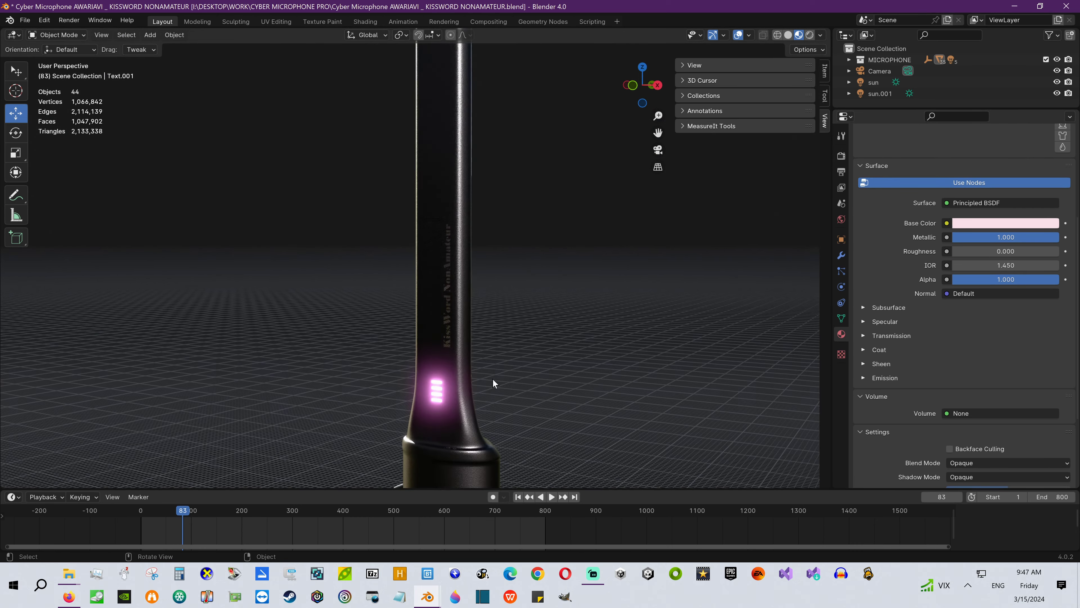
- Recolor the KissWord NonAmateur lettering's base color to black
scroll(492, 370, up, 7)
middle_drag(492, 362, 493, 409)
click(493, 408)
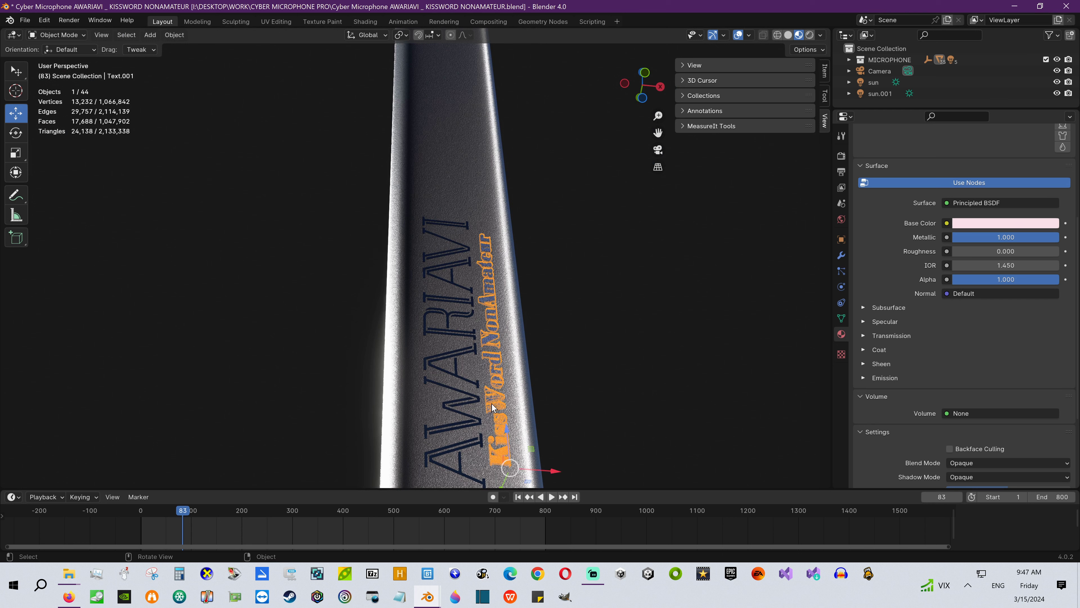
click(1001, 223)
drag(1049, 64, 1050, 126)
click(616, 344)
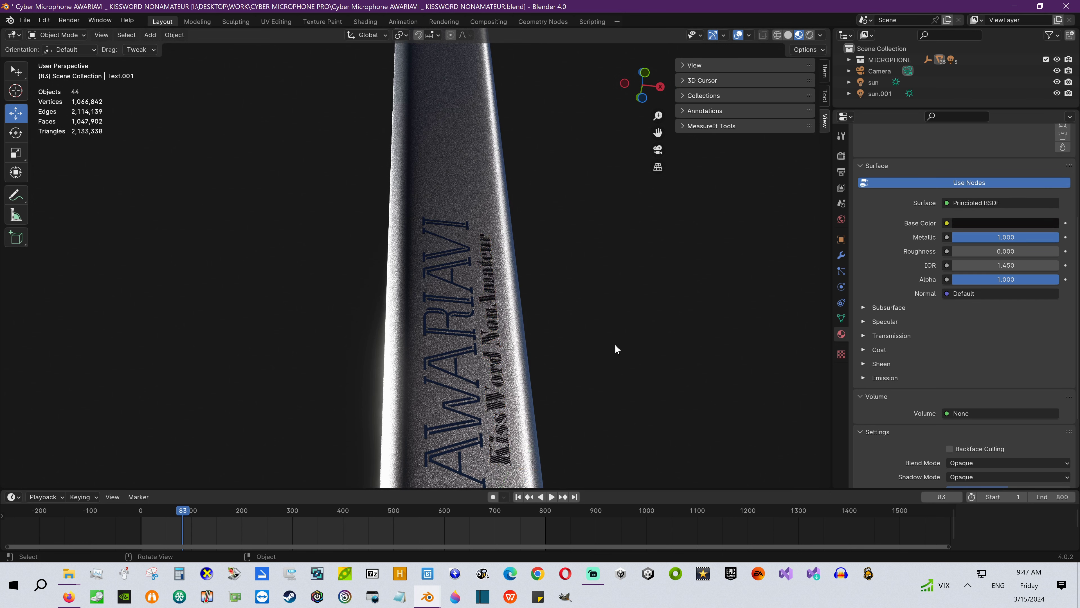
- Play the animation while viewing the microphone's glowing mesh head and the round gems on its neck
scroll(612, 347, down, 10)
key(space)
middle_drag(611, 346, 491, 320)
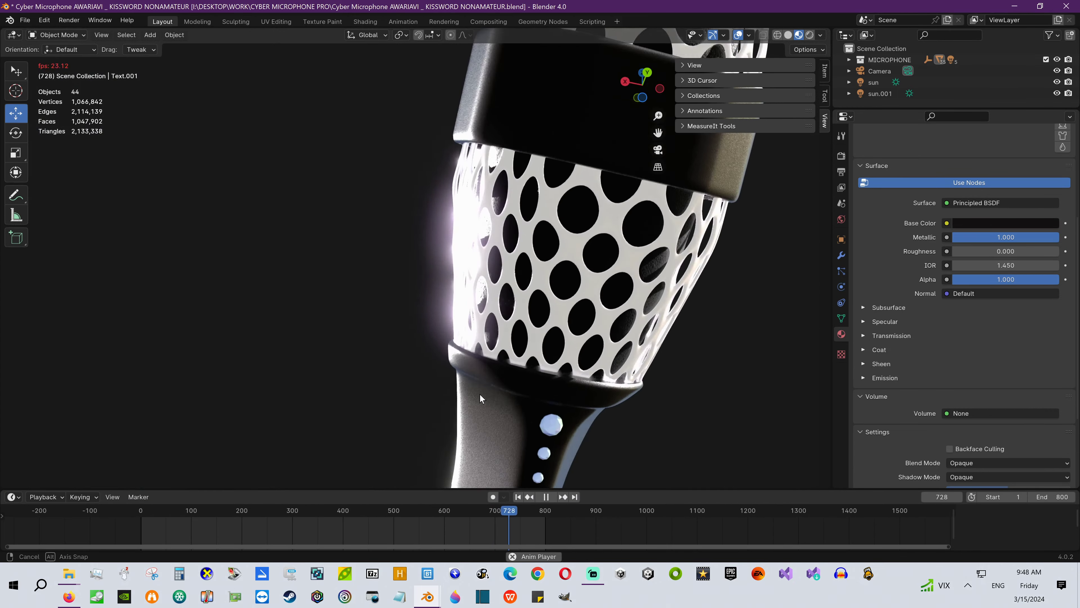
middle_drag(479, 395, 416, 428)
scroll(447, 395, down, 8)
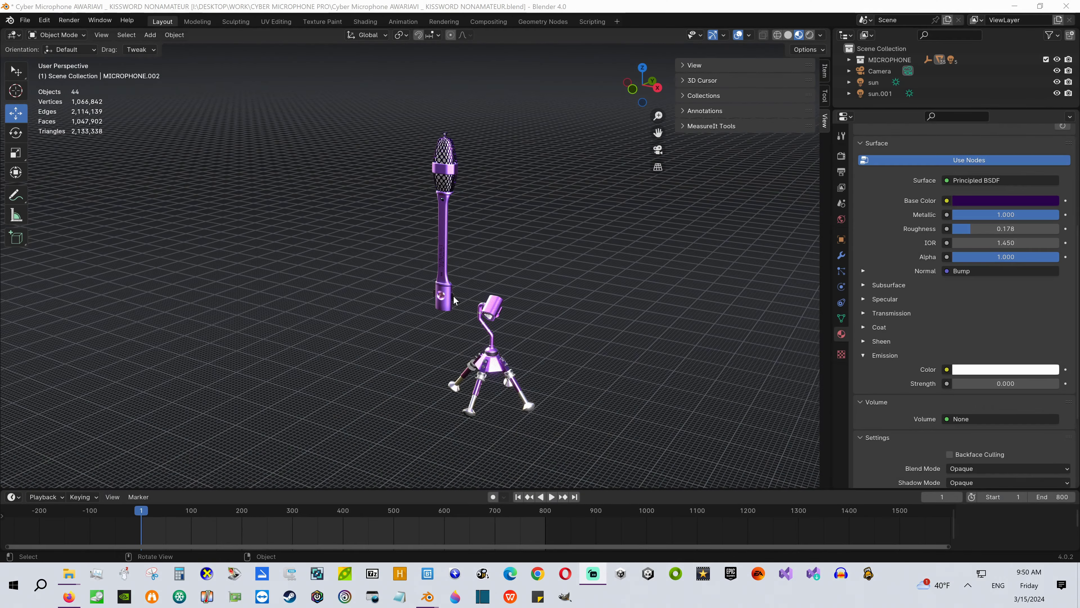
- Play the purple microphone's animation from frame 1, viewing the handle, its buttons and the whole floating body
click(552, 496)
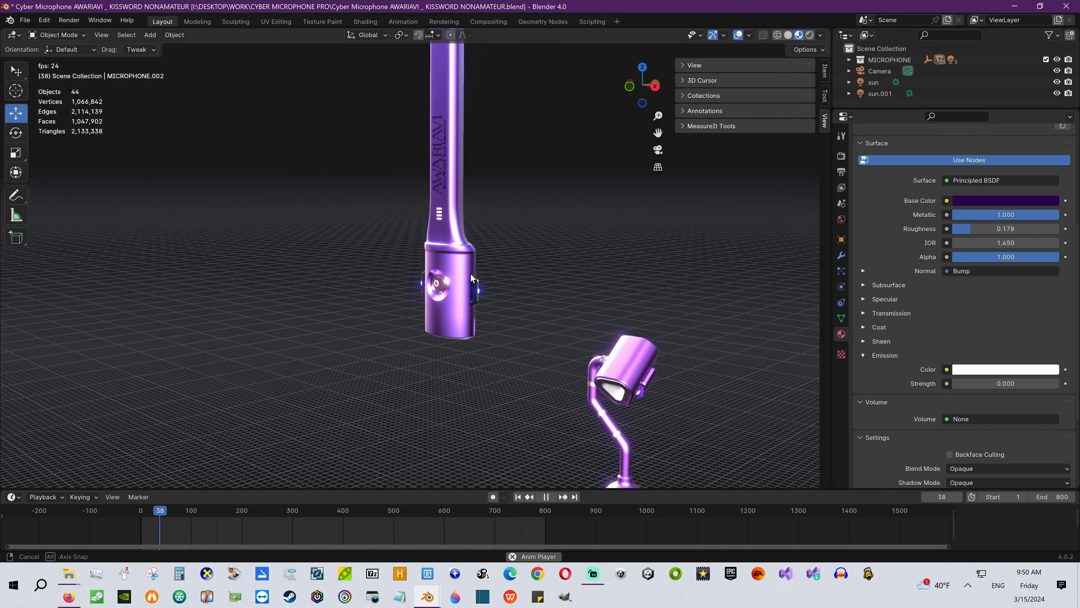
scroll(489, 266, down, 4)
middle_drag(489, 267, 376, 259)
scroll(384, 257, down, 10)
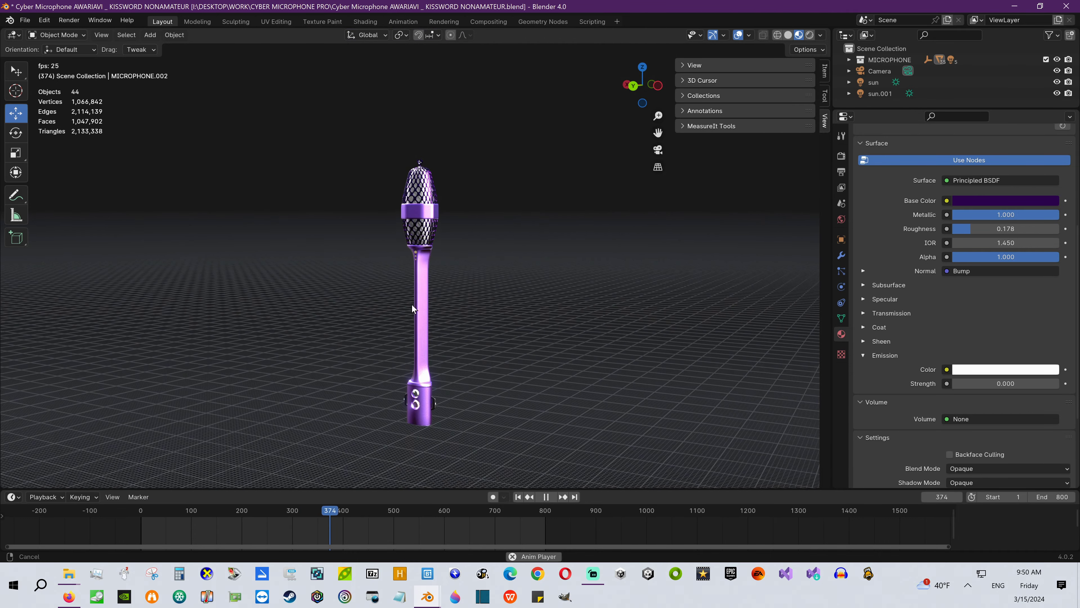
mouse_move(405, 298)
shift+middle_down()
mouse_move(397, 273)
mouse_move(386, 291)
shift+middle_up()
scroll(396, 269, down, 4)
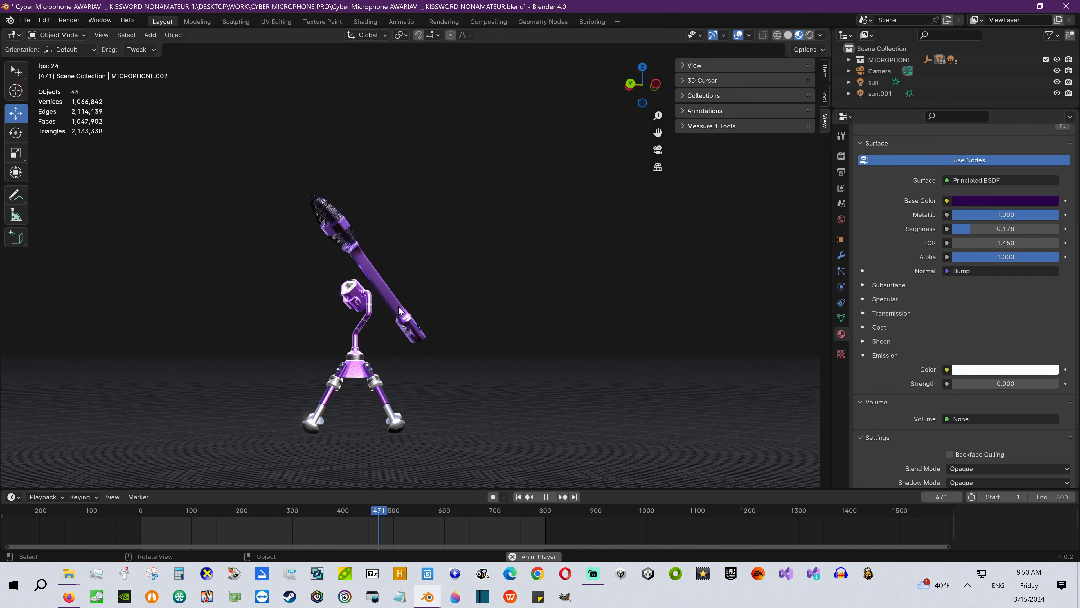
- Follow the purple microphone as it moves onto its tripod holder, and pause the animation at frame 48
scroll(373, 348, up, 5)
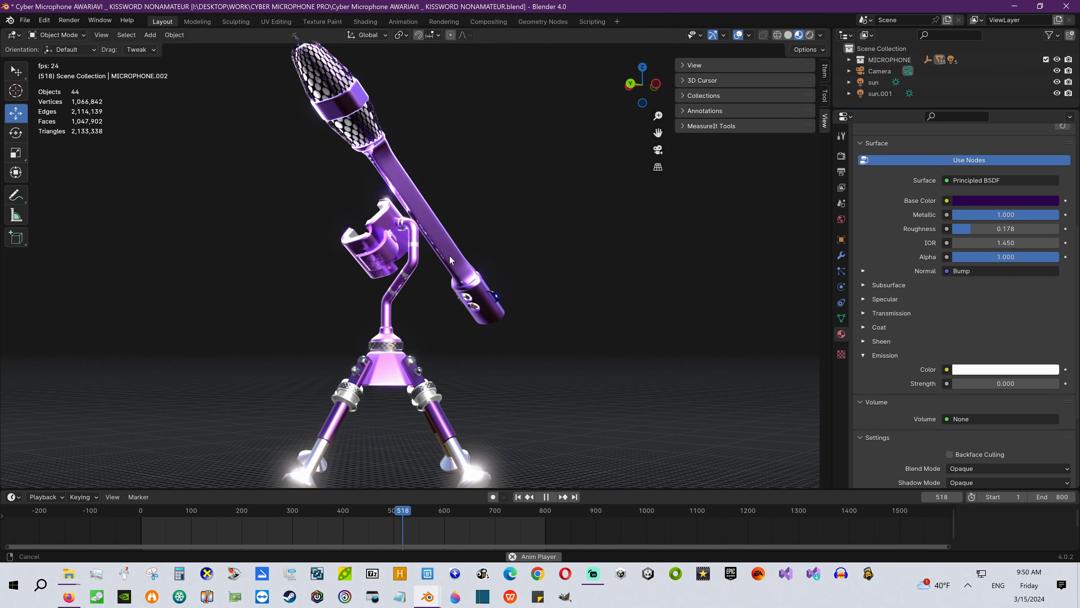
scroll(449, 258, down, 4)
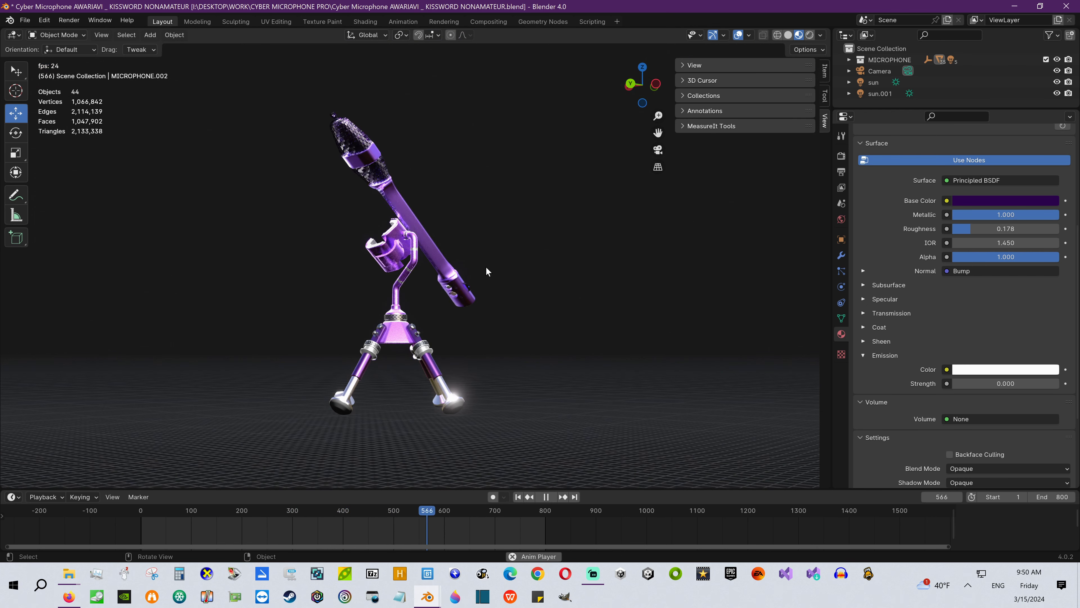
scroll(527, 374, up, 5)
middle_drag(458, 259, 593, 370)
scroll(452, 352, down, 4)
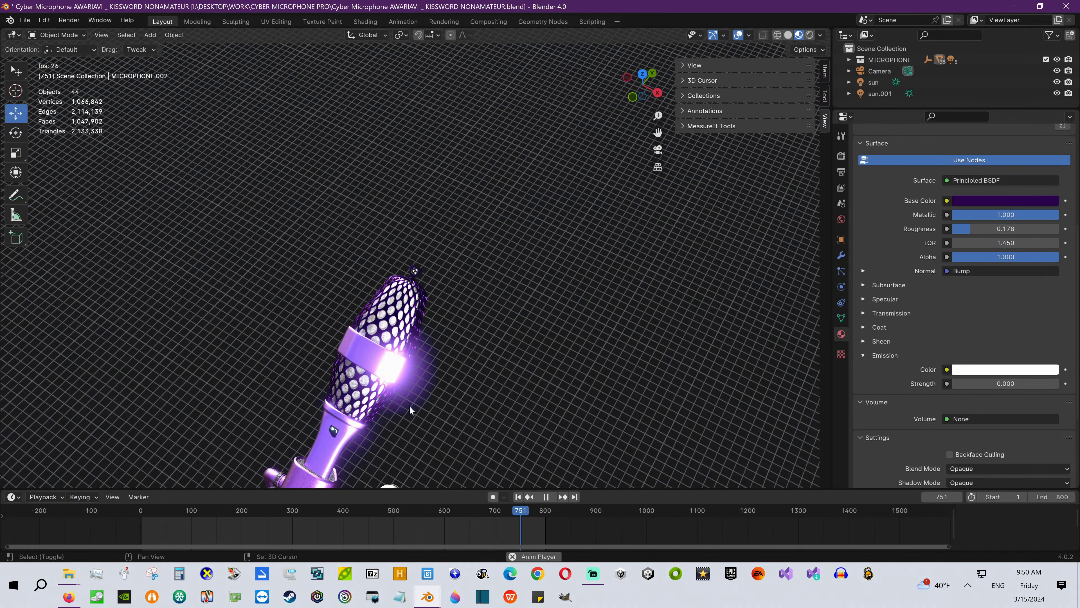
shift+middle_drag(409, 406, 364, 253)
scroll(364, 253, down, 8)
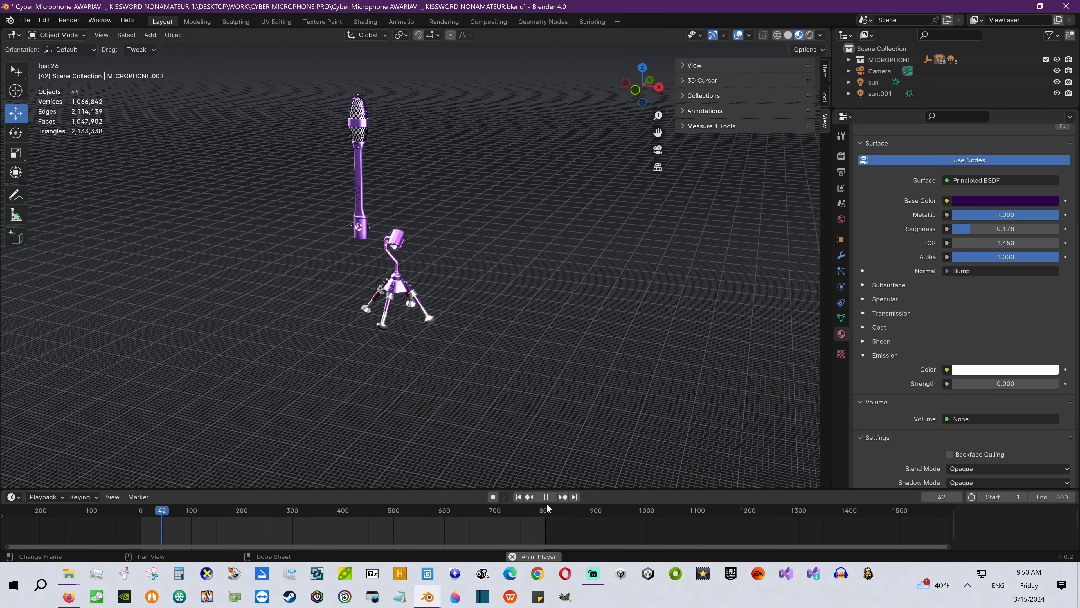
click(546, 496)
- Examine the purple handle's lettering and round button, play its light bars' animation and pause at frame 81
scroll(366, 238, up, 8)
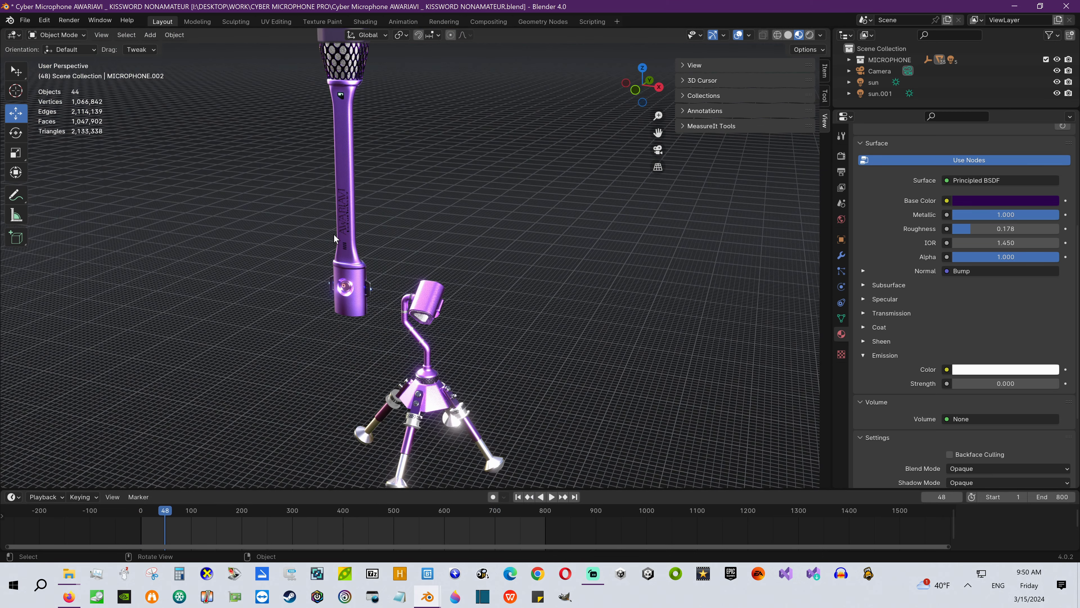
scroll(333, 236, up, 6)
shift+middle_drag(391, 275, 419, 251)
shift+middle_drag(418, 251, 331, 376)
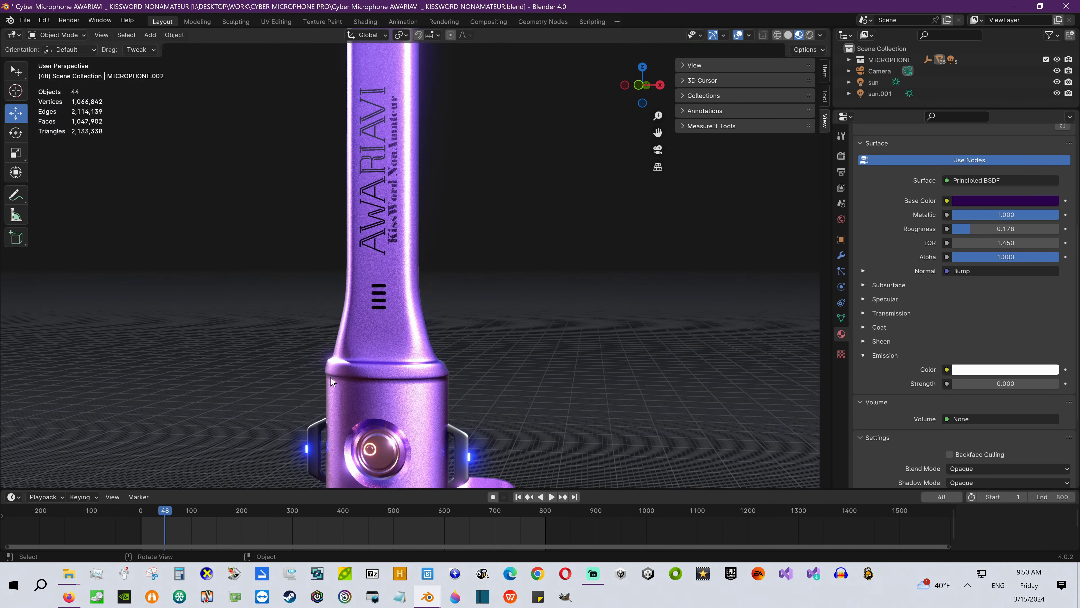
click(546, 497)
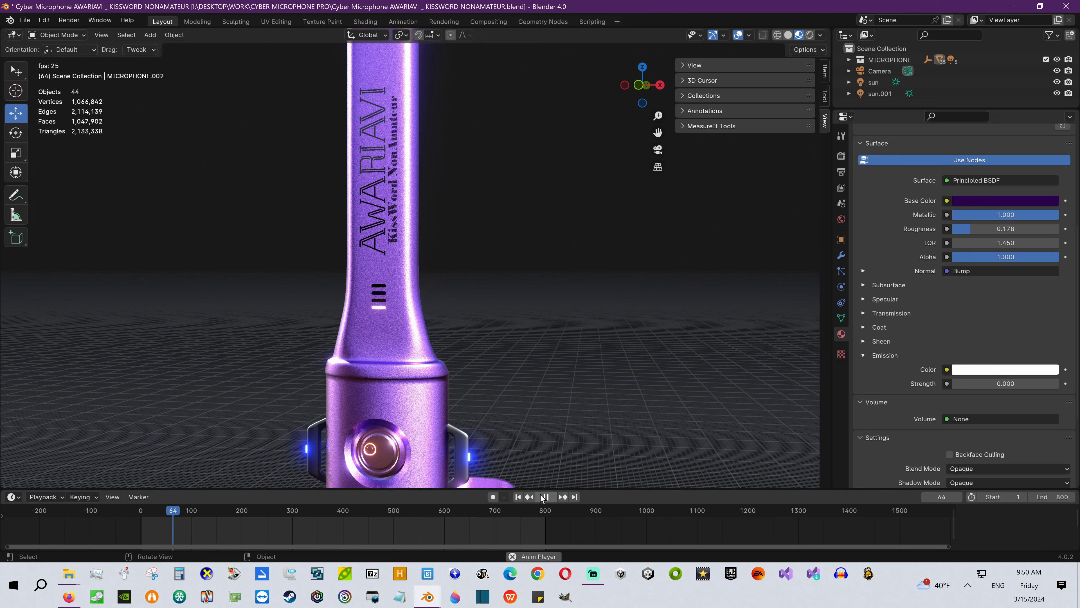
click(545, 497)
- Show the model in wireframe shading and examine the mesh of the microphone from handle to head
middle_drag(503, 331, 467, 277)
scroll(459, 363, down, 5)
click(778, 35)
middle_drag(455, 308, 463, 259)
scroll(413, 309, up, 8)
scroll(466, 346, down, 5)
shift+middle_drag(419, 409, 434, 310)
scroll(425, 237, down, 5)
mouse_move(442, 180)
shift+middle_down()
mouse_move(438, 307)
mouse_move(441, 289)
mouse_move(462, 309)
mouse_move(504, 314)
mouse_move(481, 284)
mouse_move(532, 290)
mouse_move(487, 294)
shift+middle_up()
- Show the microphone and tripod in solid shading with the glossy orange-red matcap
click(788, 34)
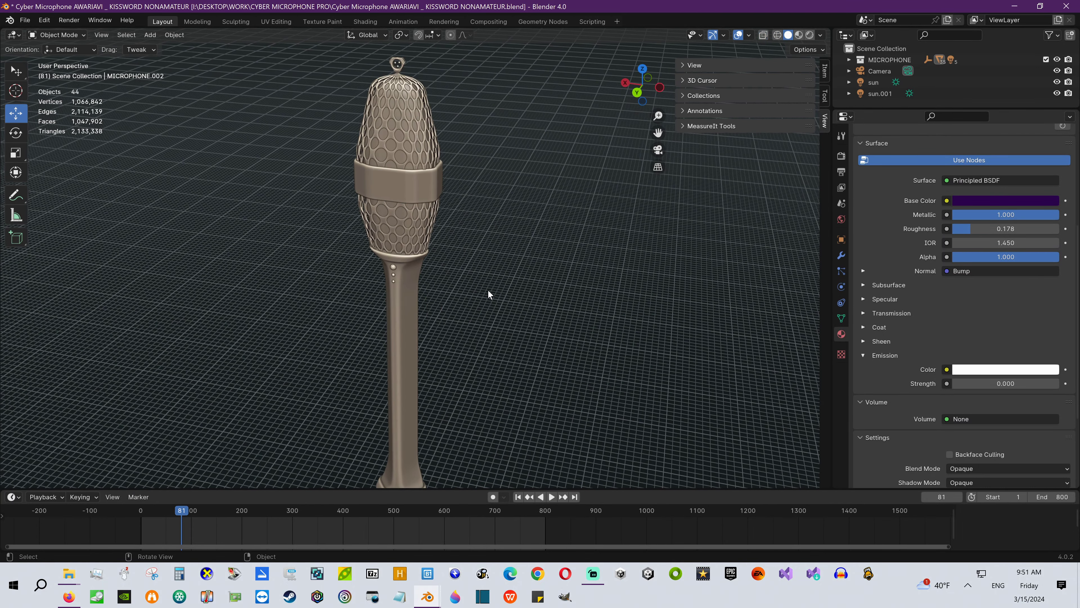
click(820, 35)
click(809, 116)
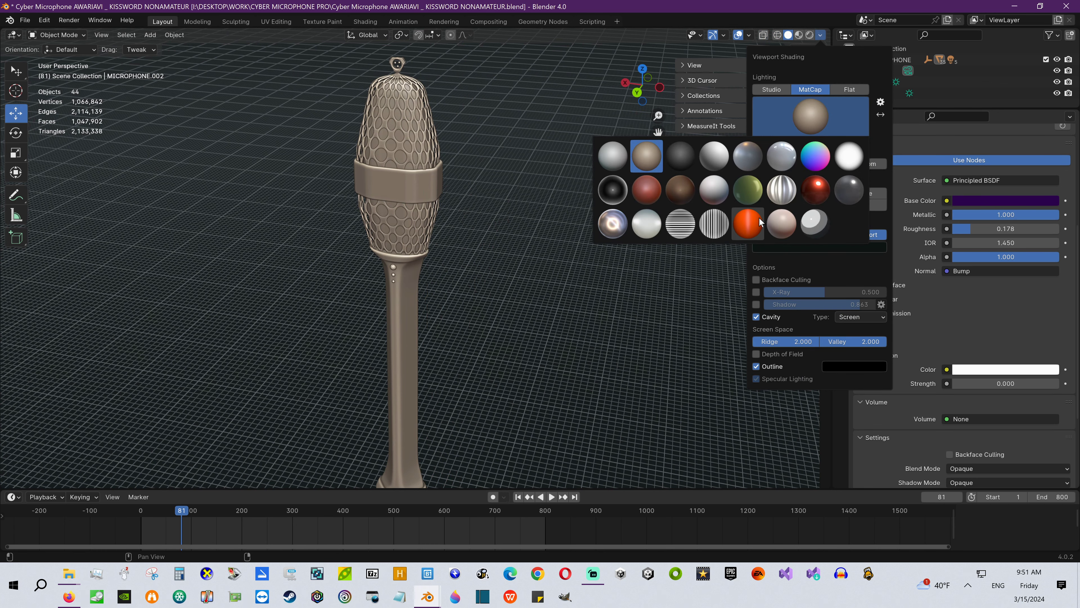
click(748, 223)
scroll(464, 297, down, 5)
shift+middle_drag(472, 294, 466, 220)
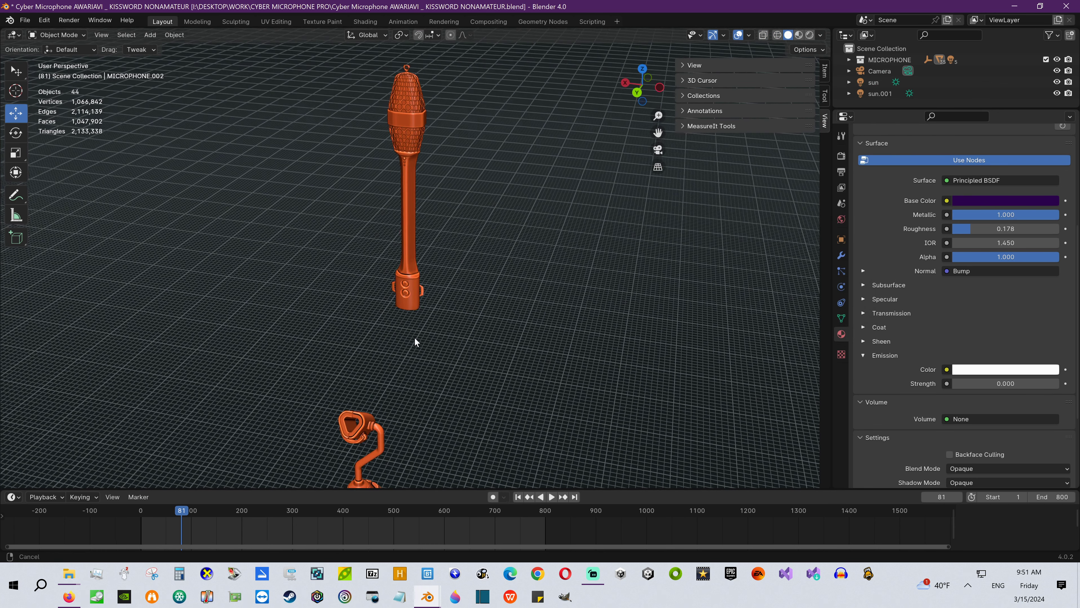
shift+middle_drag(415, 340, 425, 216)
middle_drag(427, 236, 421, 340)
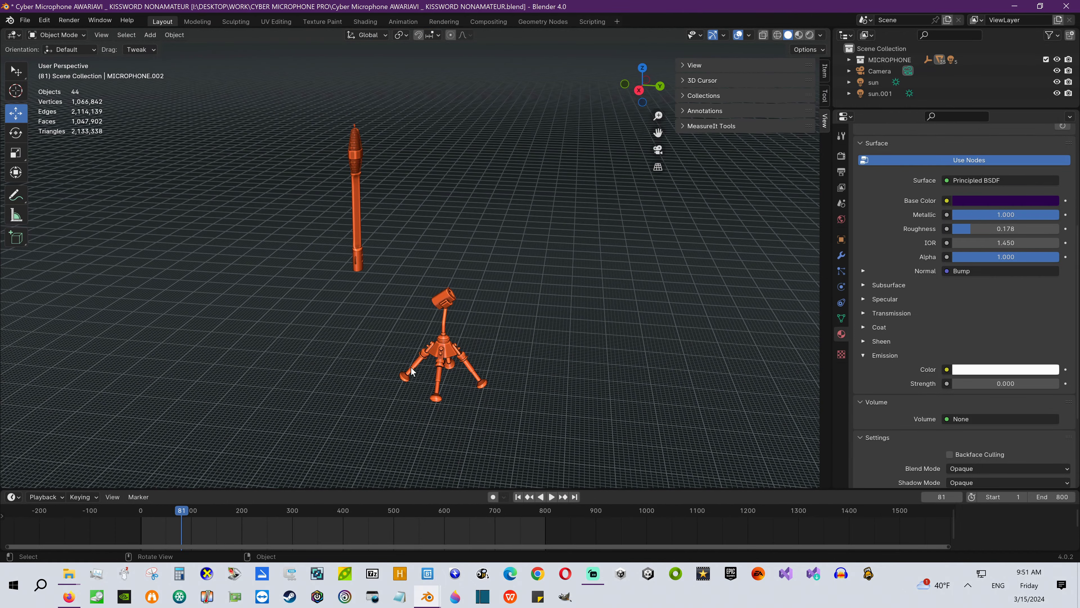
- Play the animation from frame 480 in the orange matcap, orbiting the microphone and tripod, and pause at frame 42
click(383, 510)
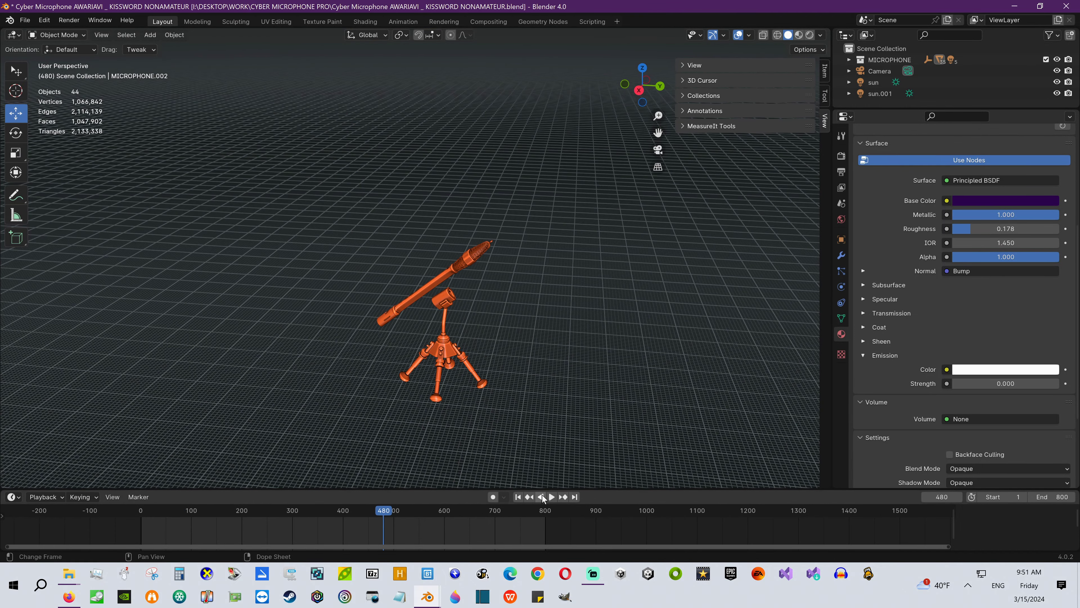
key(space)
middle_drag(448, 274, 512, 230)
scroll(415, 265, up, 3)
middle_drag(416, 265, 504, 273)
scroll(450, 271, up, 4)
scroll(393, 260, down, 6)
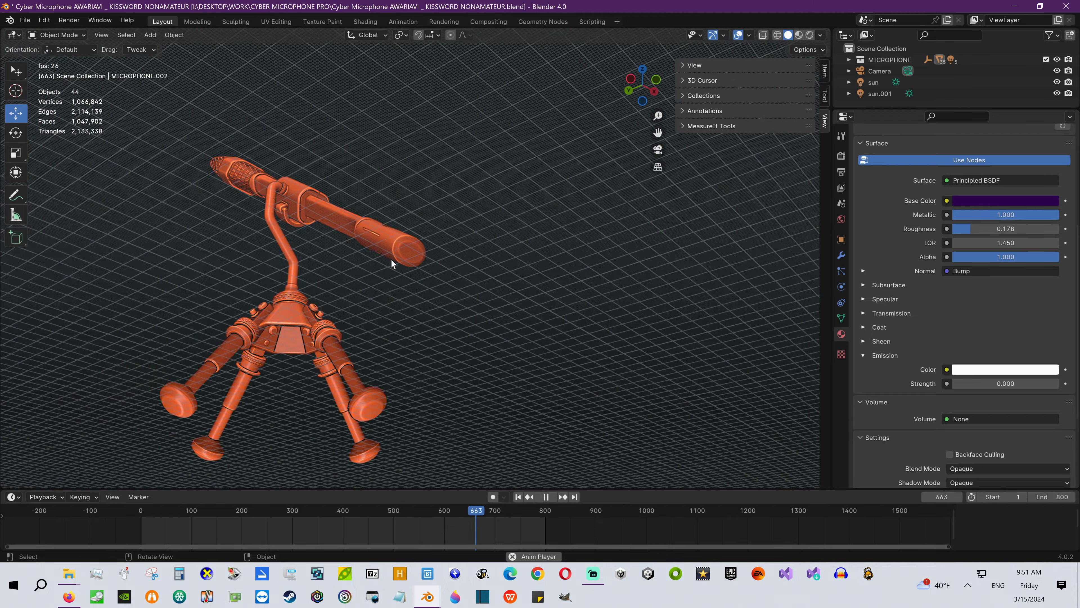
middle_drag(391, 259, 481, 271)
scroll(489, 263, up, 2)
scroll(458, 279, up, 1)
scroll(460, 277, down, 3)
click(547, 496)
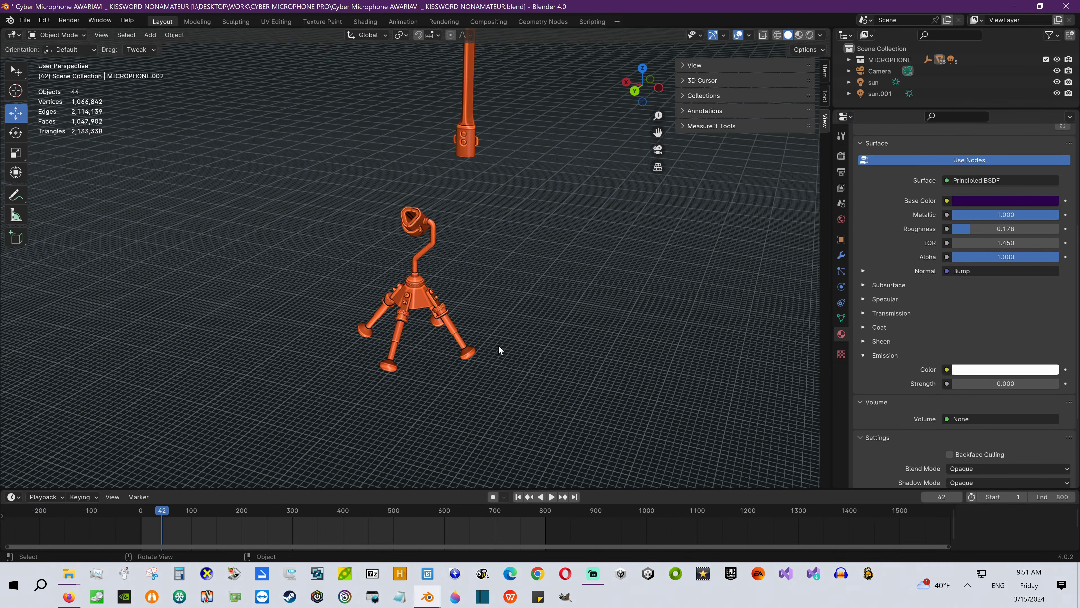
middle_drag(499, 350, 438, 305)
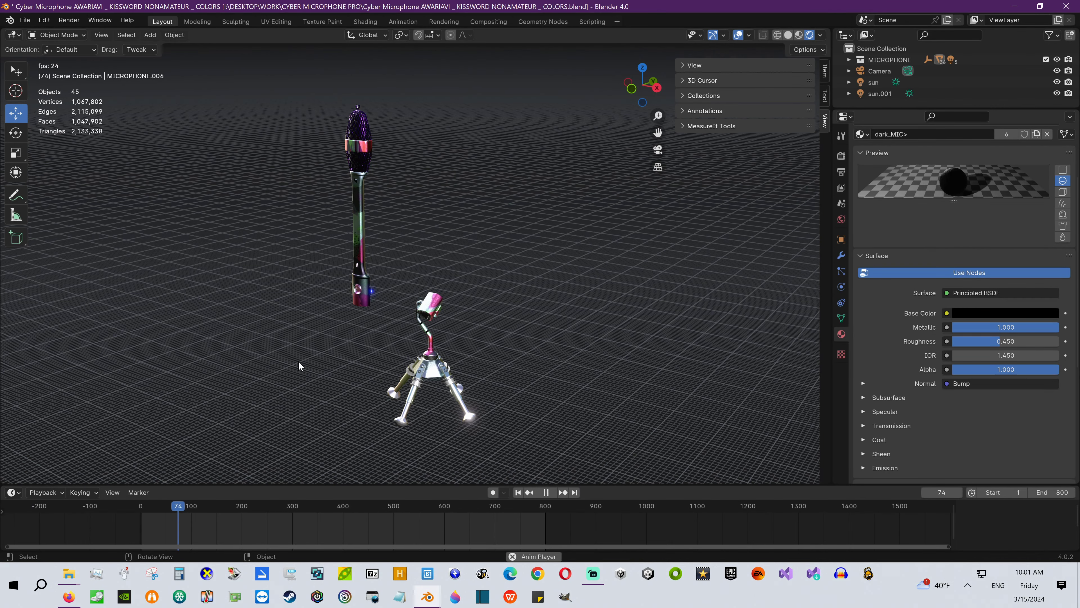
- Examine the multicolored microphone's head, handle and lower buttons up close while its animation plays
scroll(304, 305, up, 4)
scroll(364, 314, up, 2)
shift+middle_drag(304, 306, 379, 315)
scroll(365, 306, up, 1)
scroll(351, 310, up, 1)
scroll(379, 315, down, 5)
shift+middle_drag(436, 262, 402, 258)
scroll(393, 327, up, 8)
shift+middle_drag(383, 391, 422, 313)
scroll(390, 291, up, 3)
scroll(411, 307, down, 14)
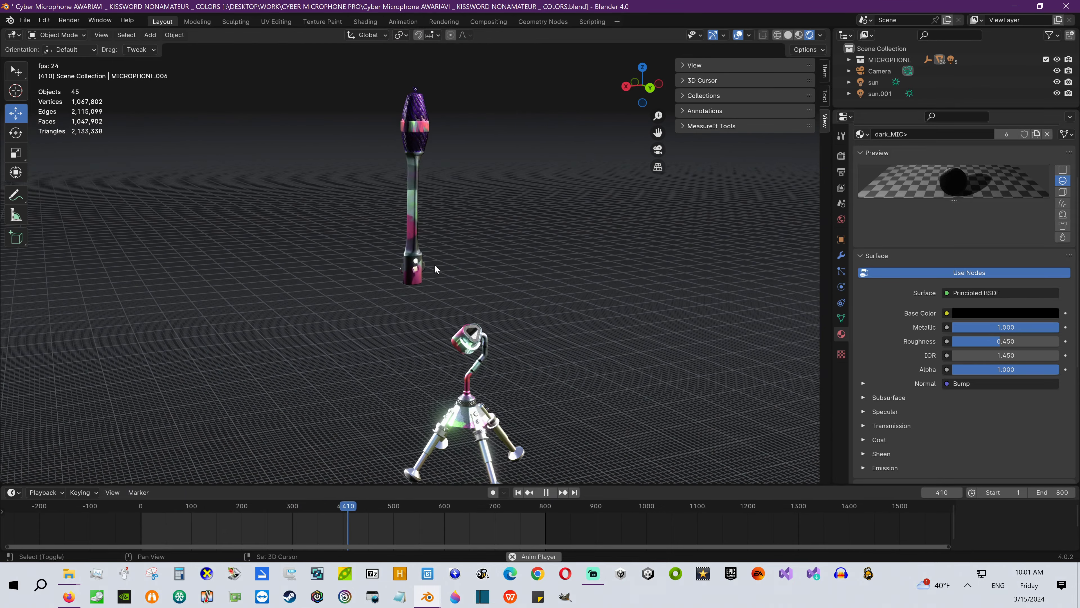
- Follow the multicolored microphone into its tripod holder, pause at frame 730 and inspect the metallic tripod legs
middle_drag(435, 265, 361, 278)
scroll(396, 307, up, 5)
shift+middle_drag(418, 349, 417, 324)
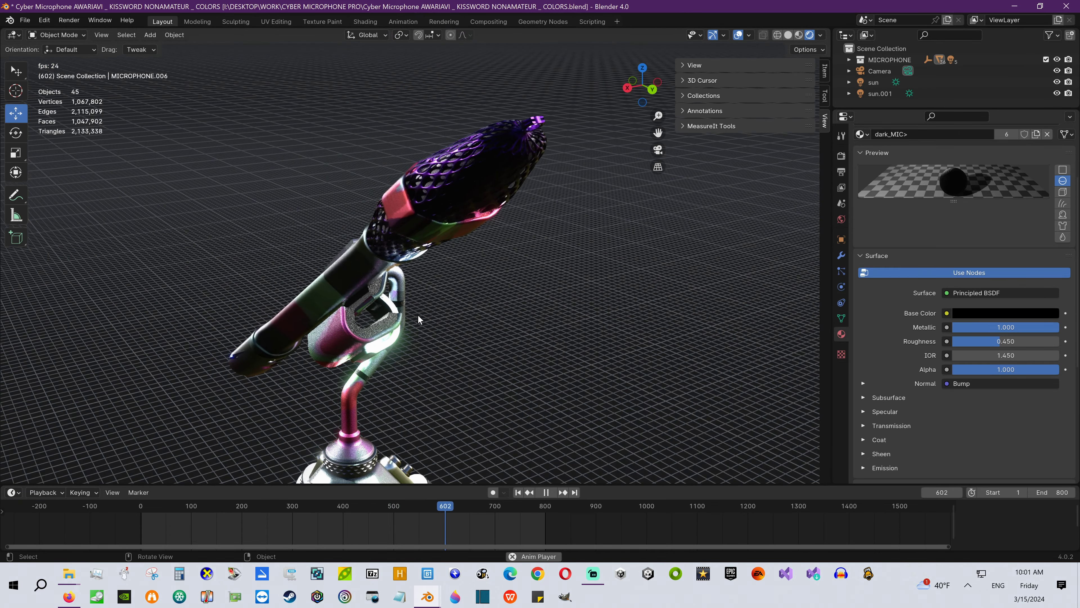
middle_drag(416, 324, 379, 321)
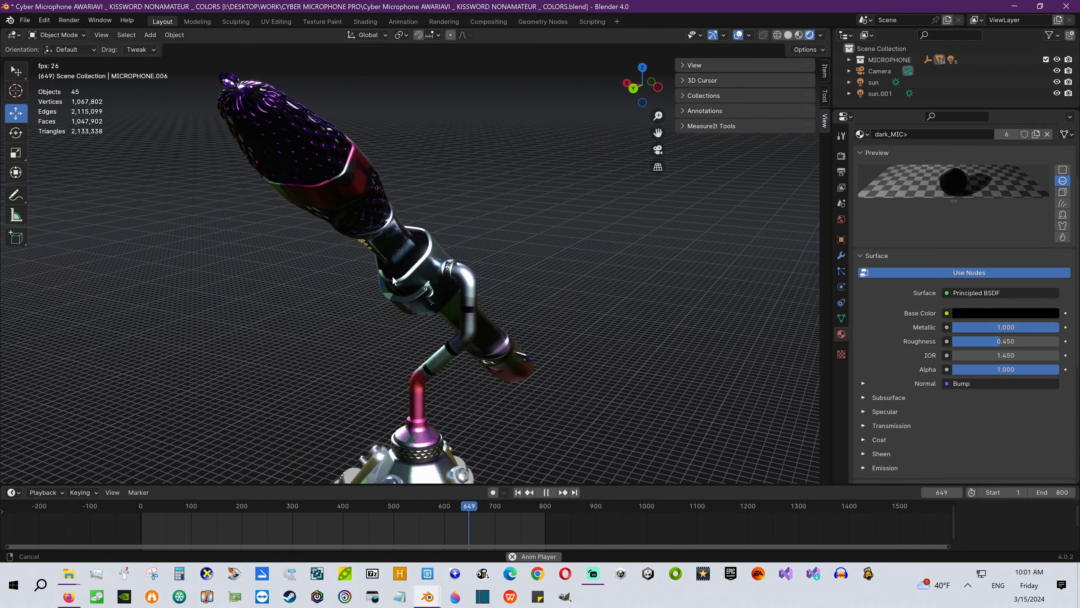
scroll(372, 258, down, 2)
middle_drag(420, 212, 392, 199)
scroll(399, 221, up, 4)
scroll(393, 200, up, 5)
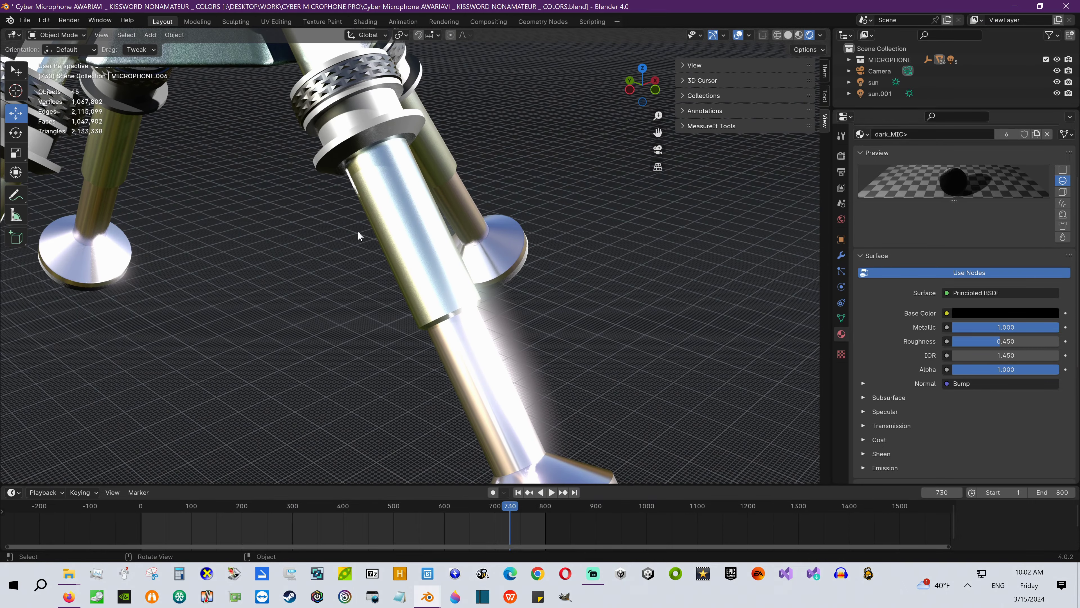
- Recolor the mesh head's base color to a light salmon tone with hue 0.027 and saturation 0.547
middle_drag(358, 232, 412, 201)
scroll(400, 239, down, 5)
middle_drag(439, 254, 449, 175)
scroll(430, 204, up, 5)
scroll(967, 262, down, 1)
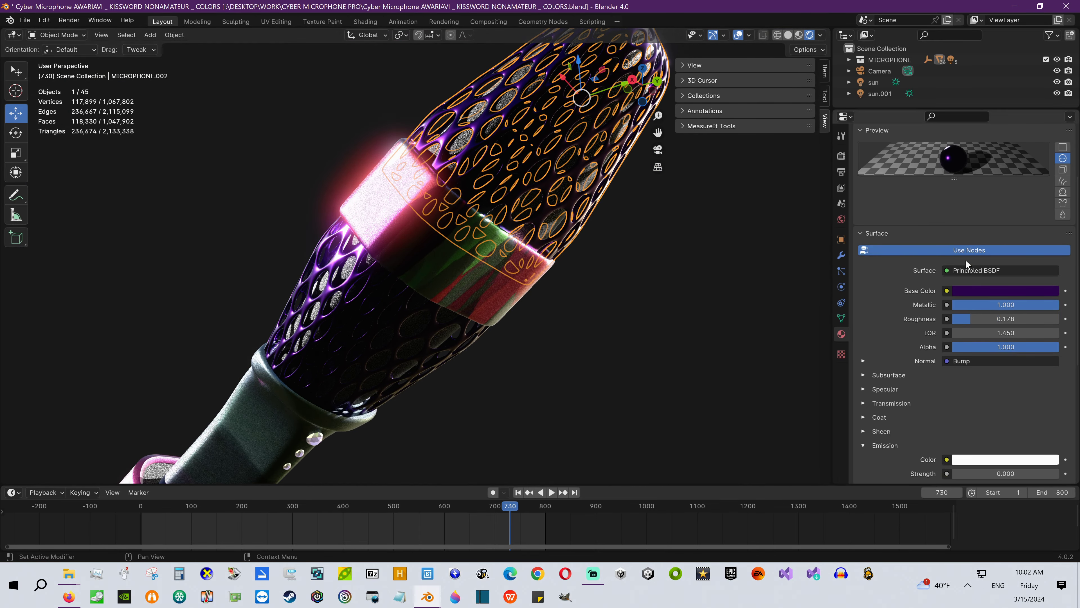
click(975, 291)
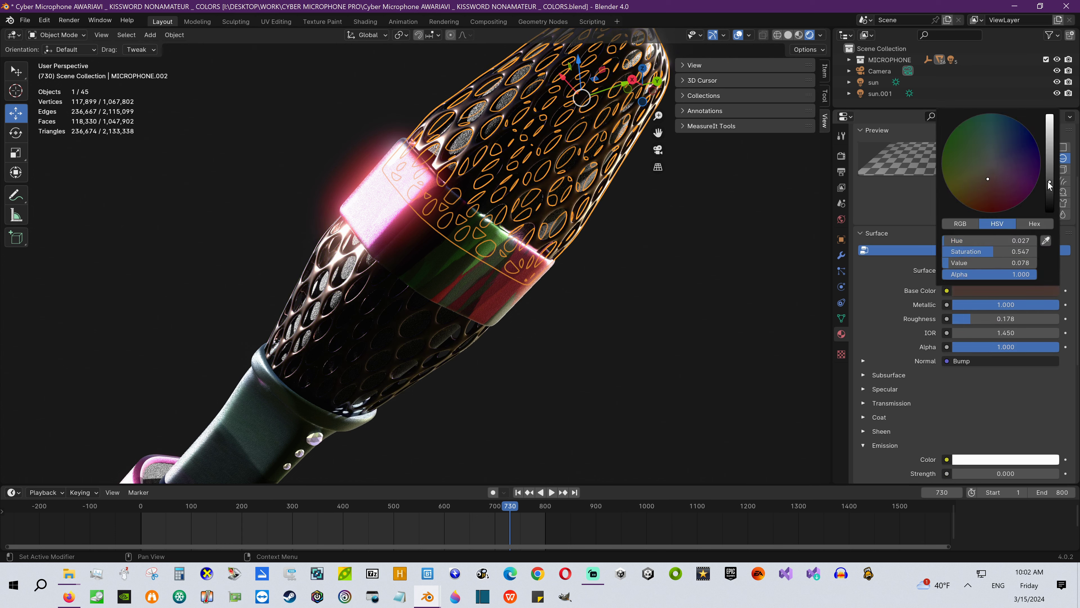
scroll(625, 283, down, 8)
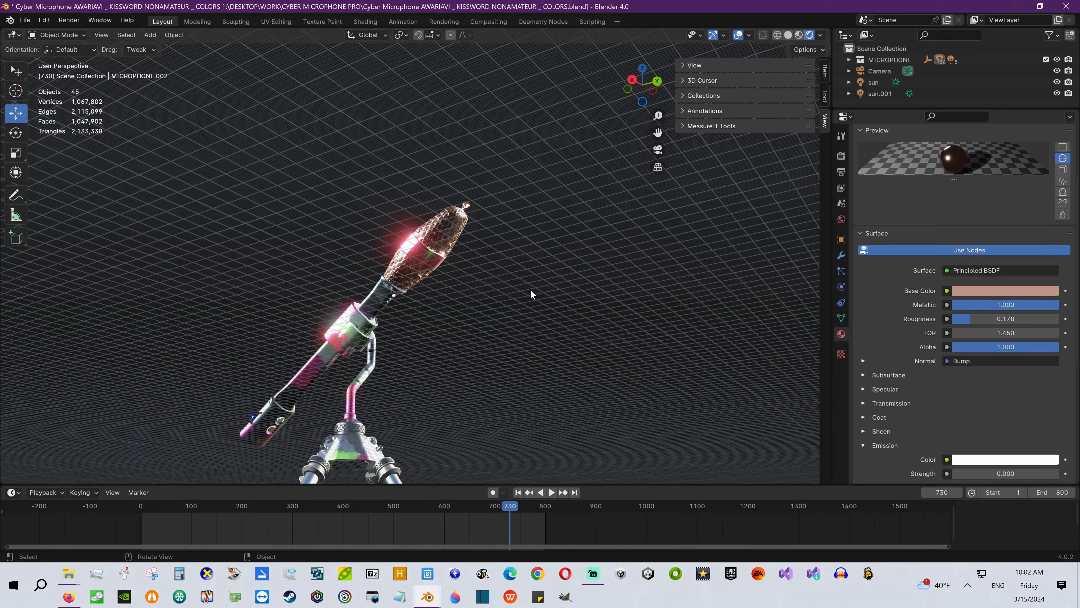
- Examine the salmon mesh head and its multicolored band from above, and return the animation to frame 1
shift+middle_drag(476, 298, 523, 307)
scroll(524, 305, up, 6)
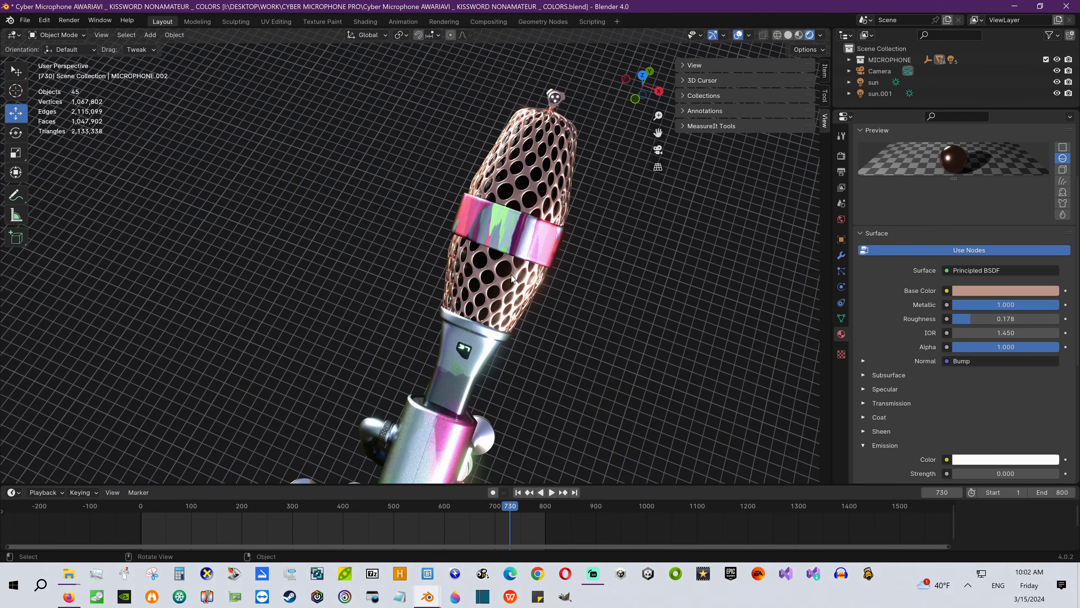
shift+middle_drag(595, 227, 451, 346)
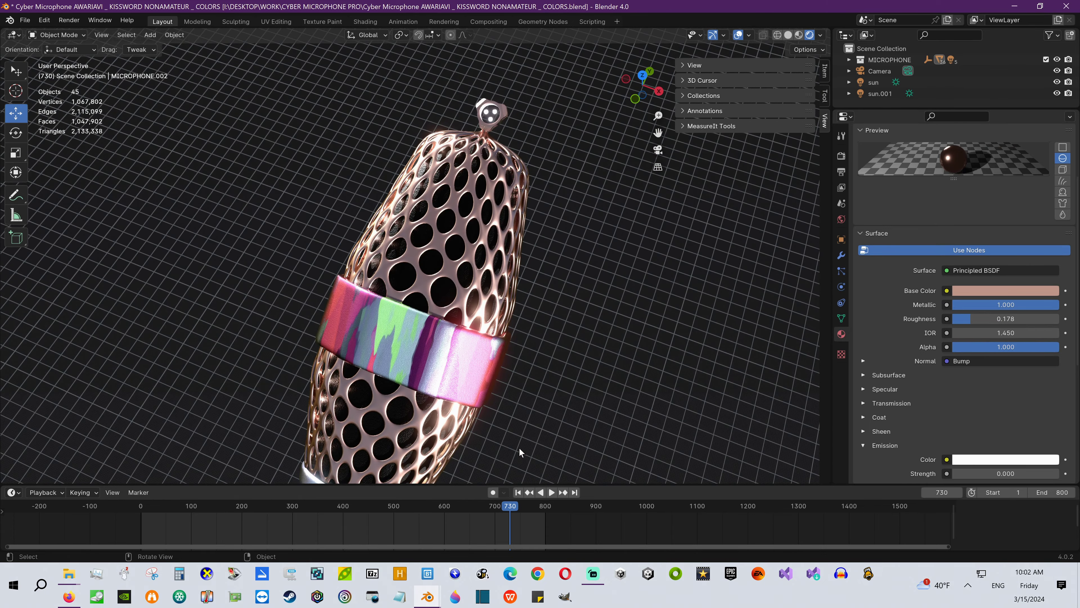
click(518, 493)
scroll(506, 386, down, 10)
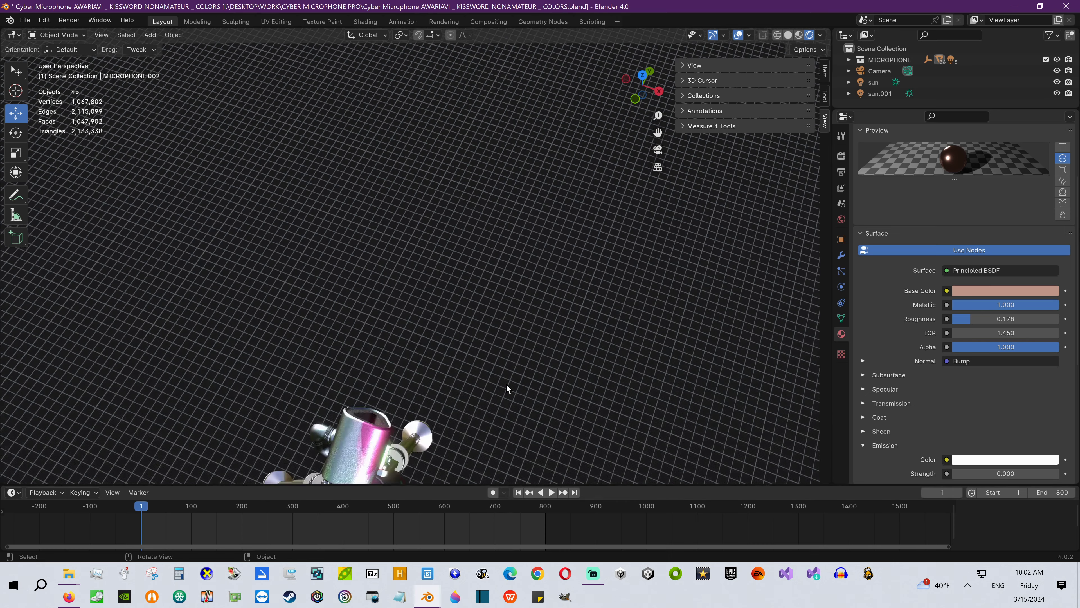
- Play the salmon-headed microphone's animation from frame 1 and examine its mesh head, multicolored band and handle
shift+middle_drag(339, 379, 429, 349)
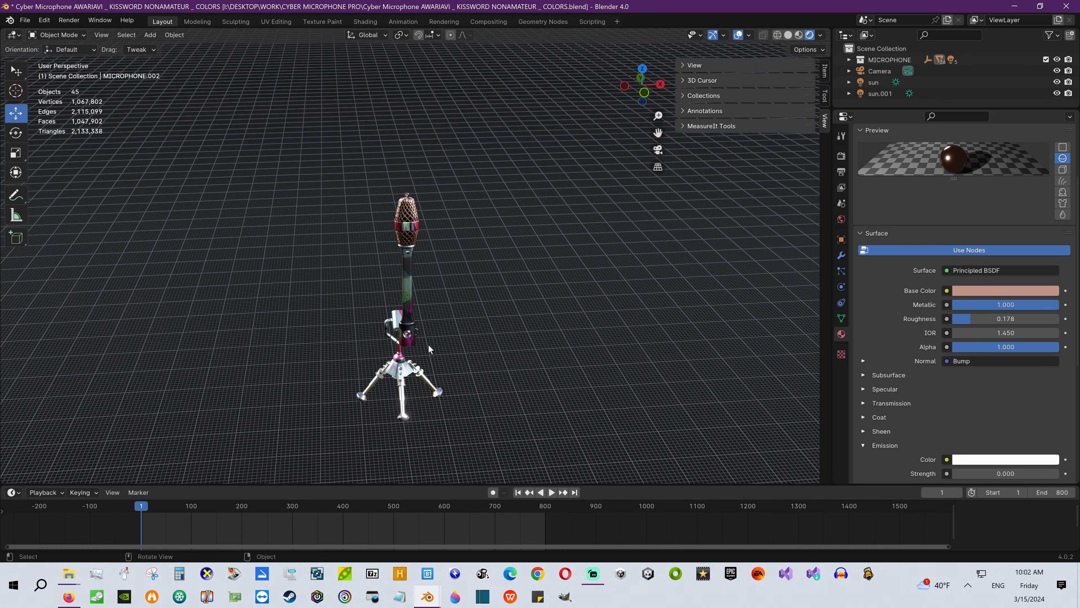
key(space)
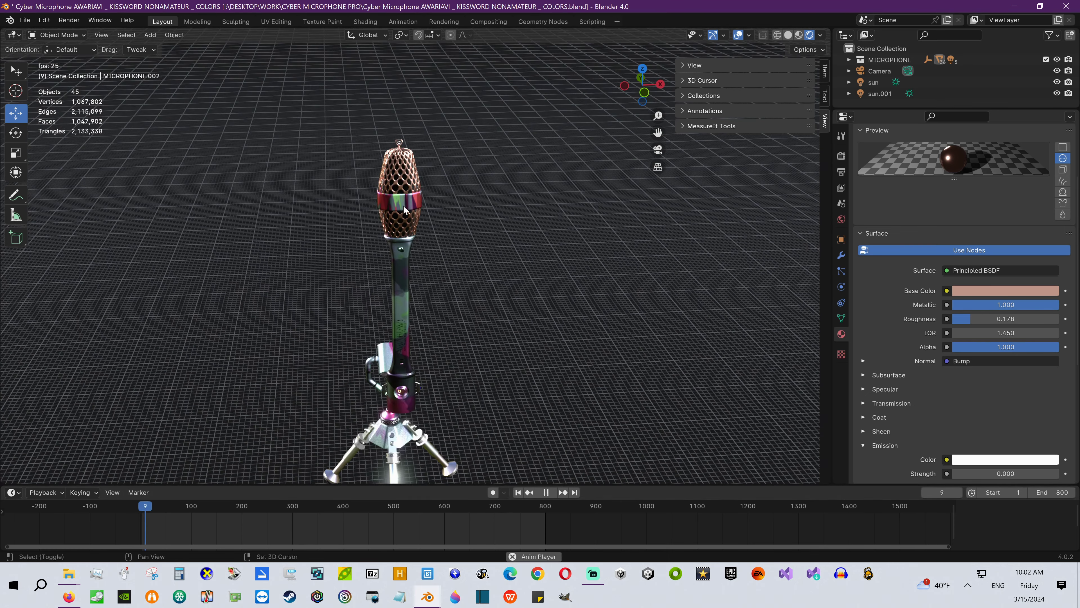
middle_drag(436, 232, 433, 209)
scroll(419, 272, down, 4)
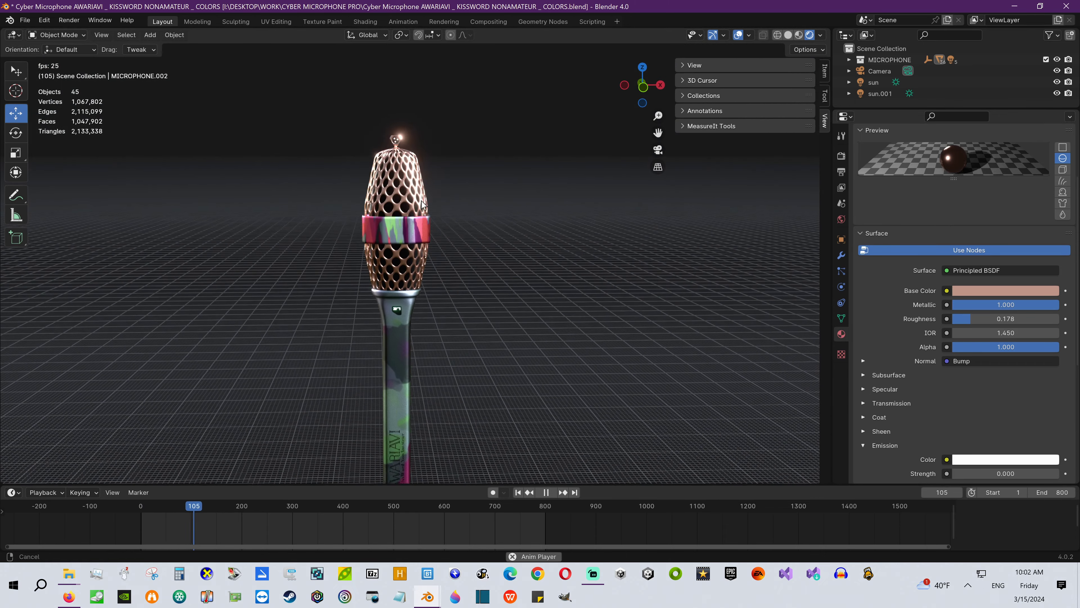
middle_drag(420, 245, 341, 265)
scroll(404, 269, down, 7)
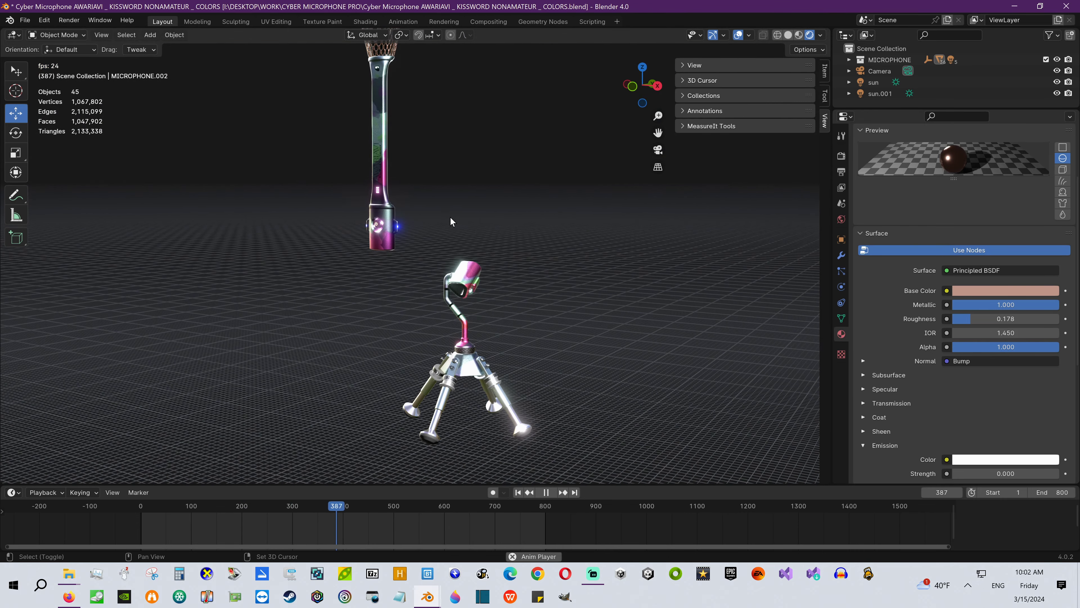
- Follow the multicolored microphone into its tripod holder from the front, and watch the restarted animation from above and the side
mouse_move(417, 247)
alt+middle_down()
mouse_move(439, 245)
mouse_move(402, 249)
alt+middle_up()
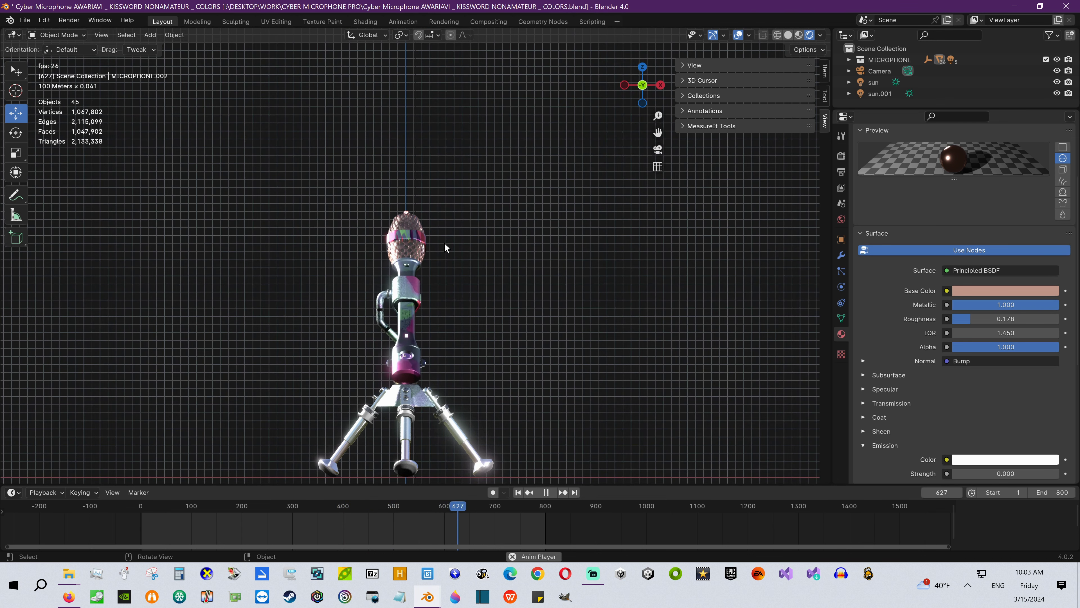
alt+middle_drag(443, 250, 369, 271)
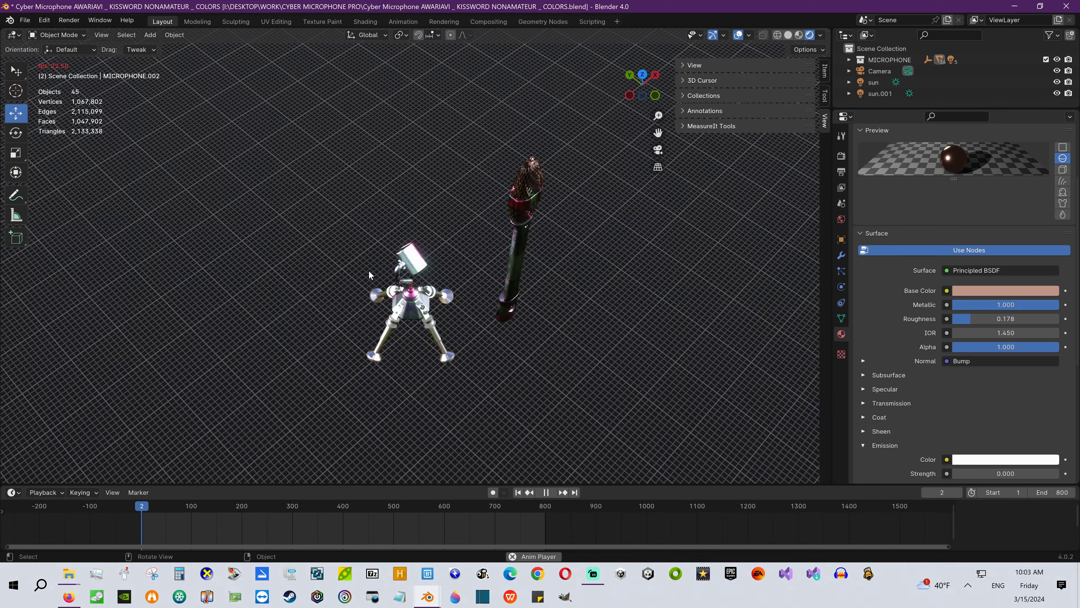
middle_drag(450, 268, 465, 496)
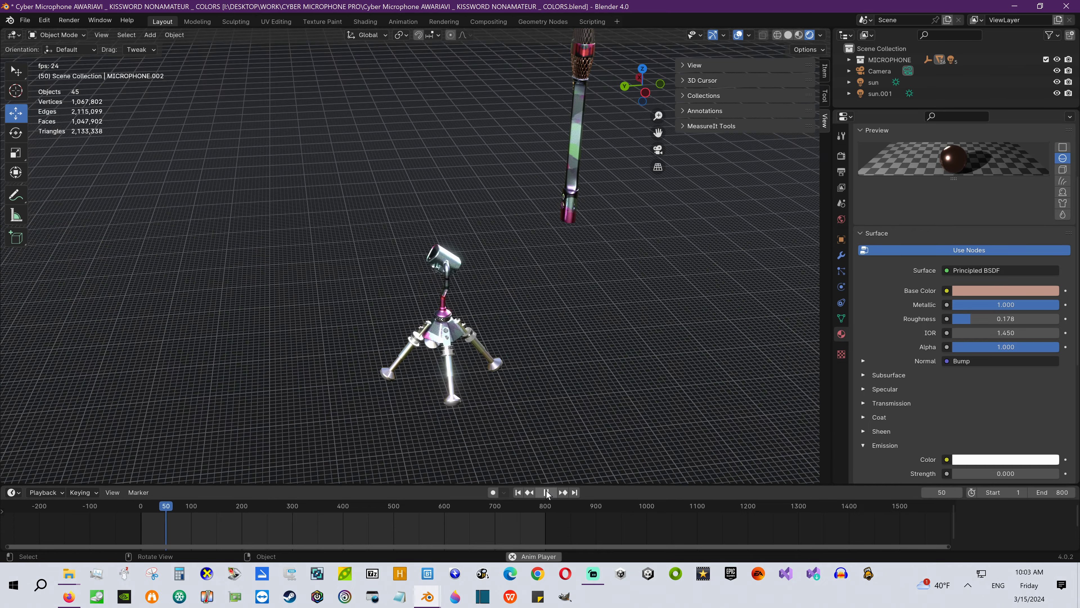
mouse_move(498, 295)
middle_down()
mouse_move(462, 324)
mouse_move(532, 299)
mouse_move(539, 284)
mouse_move(569, 314)
mouse_move(480, 288)
mouse_move(468, 305)
mouse_move(501, 304)
middle_up()
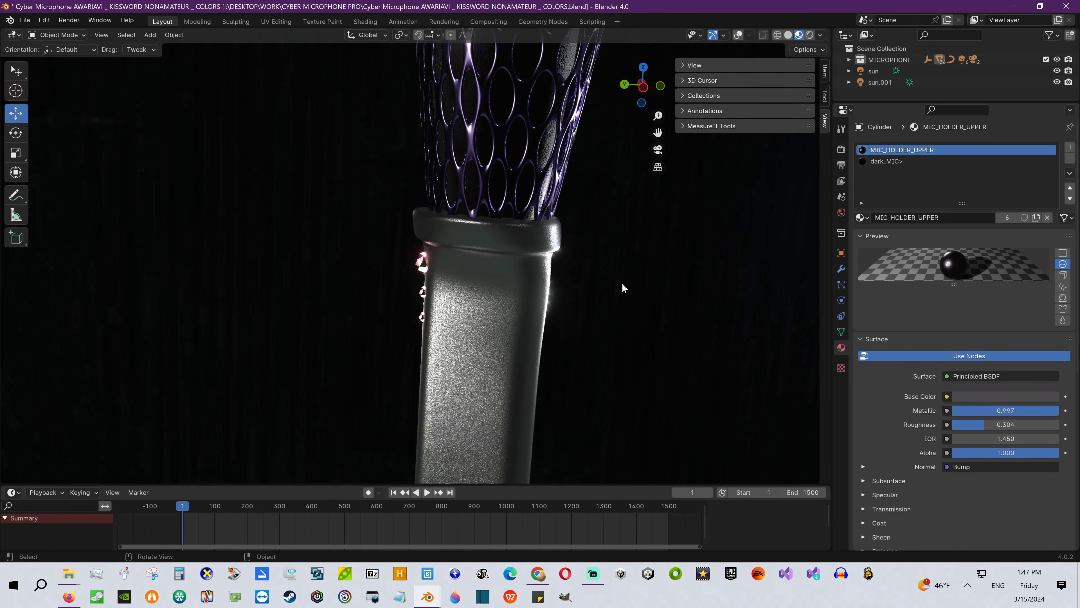
- Examine the dark microphone's purple mesh head, metal band and handle up close, with its animation playing
middle_drag(549, 276, 535, 314)
shift+middle_drag(537, 204, 541, 317)
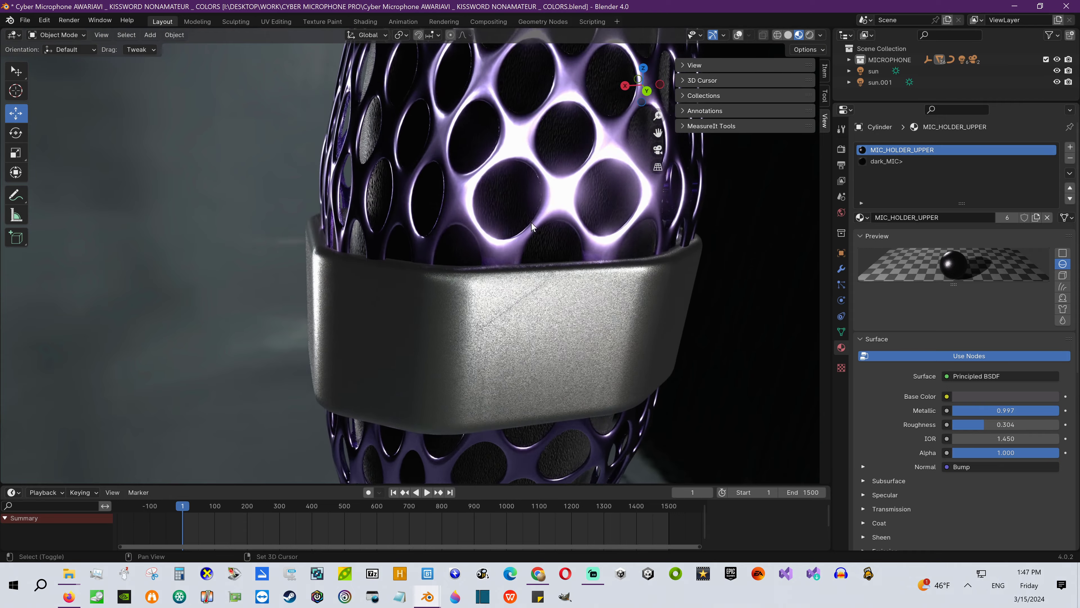
shift+middle_drag(535, 229, 523, 457)
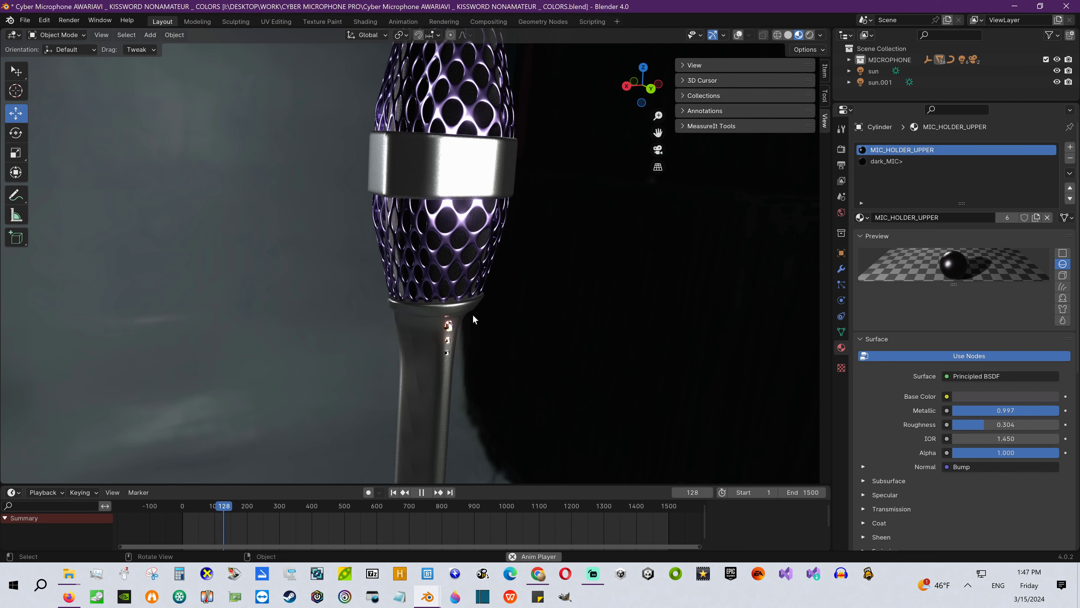
middle_drag(456, 251, 470, 268)
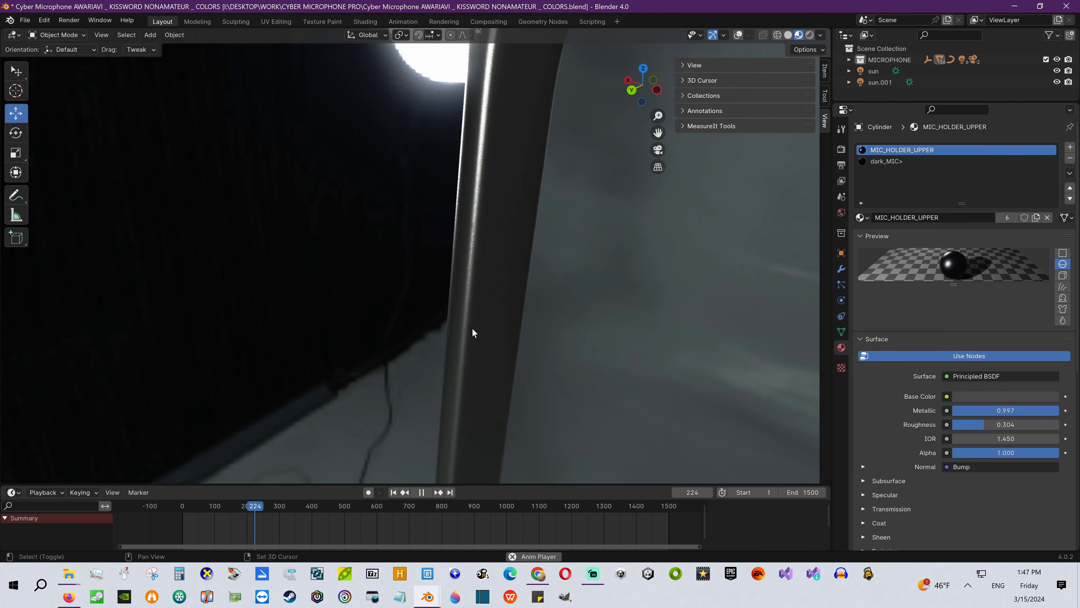
middle_drag(486, 196, 580, 265)
scroll(579, 267, down, 14)
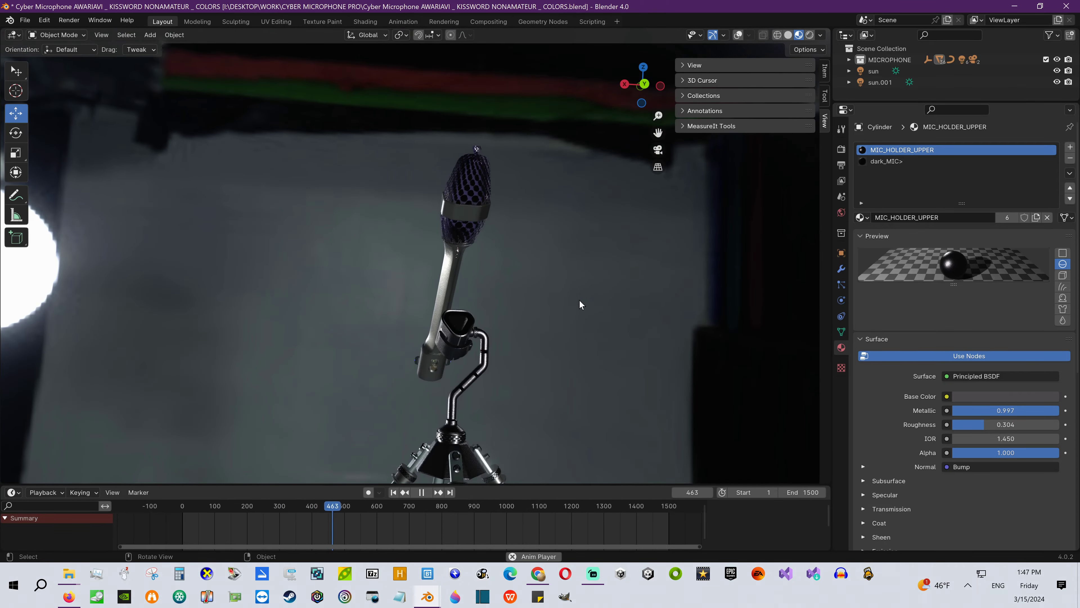
- Follow the dark microphone into its tripod holder and inspect the AWARIAVI lettering, glowing lights and lower buttons
middle_drag(467, 294, 627, 310)
scroll(514, 292, up, 4)
mouse_move(509, 314)
middle_down()
mouse_move(498, 252)
mouse_move(483, 252)
mouse_move(587, 239)
mouse_move(480, 330)
mouse_move(524, 306)
mouse_move(515, 318)
middle_up()
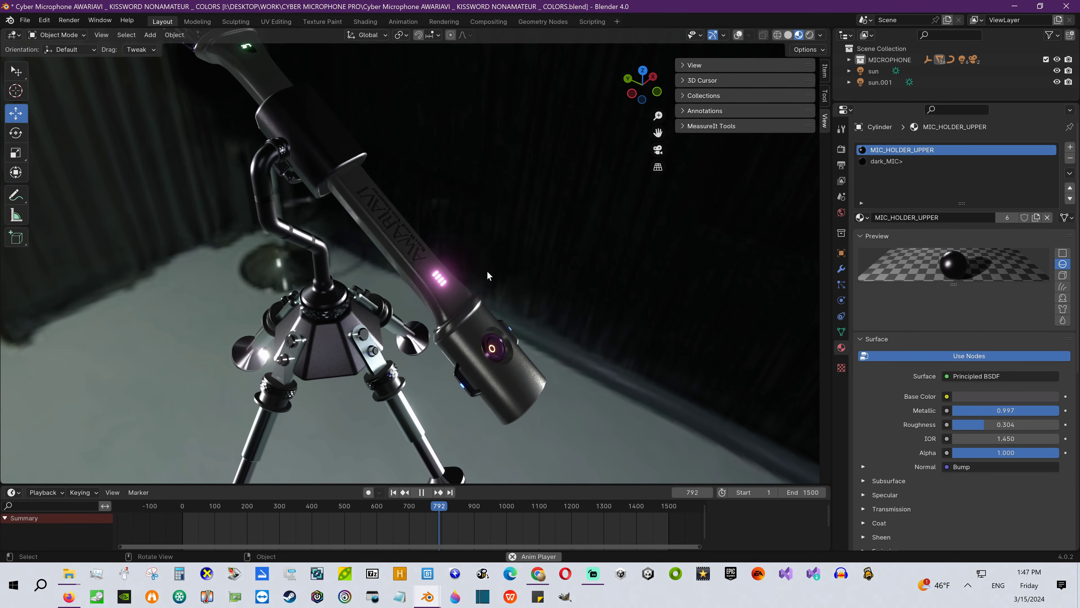
middle_drag(405, 288, 493, 285)
middle_drag(435, 270, 425, 295)
scroll(443, 263, up, 3)
- Circle the mounted dark microphone in walk navigation and back away to show it together with its tripod
key(shift+grave)
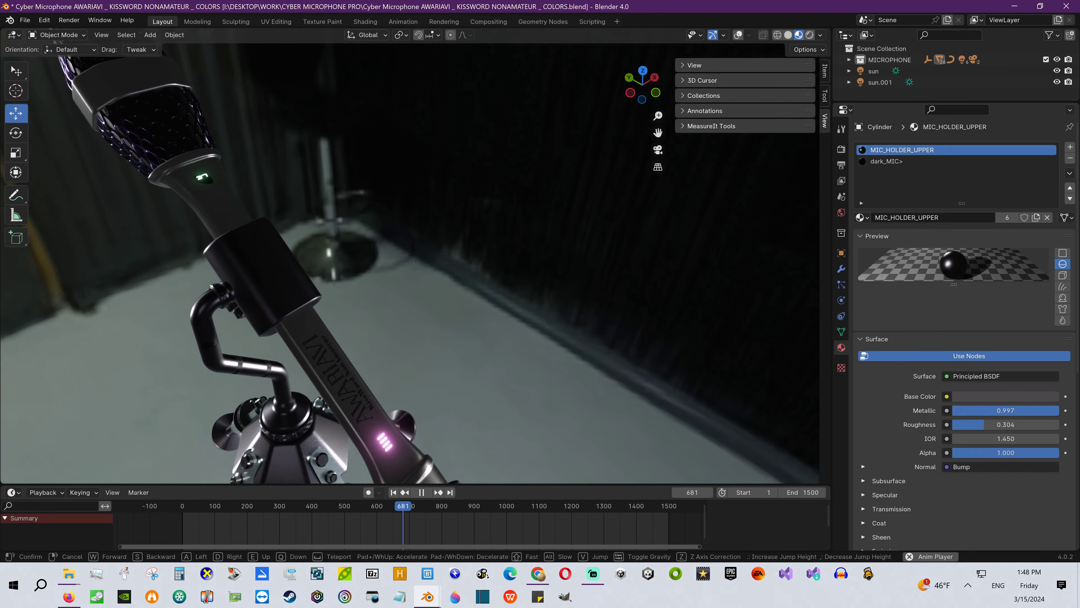
key(d)
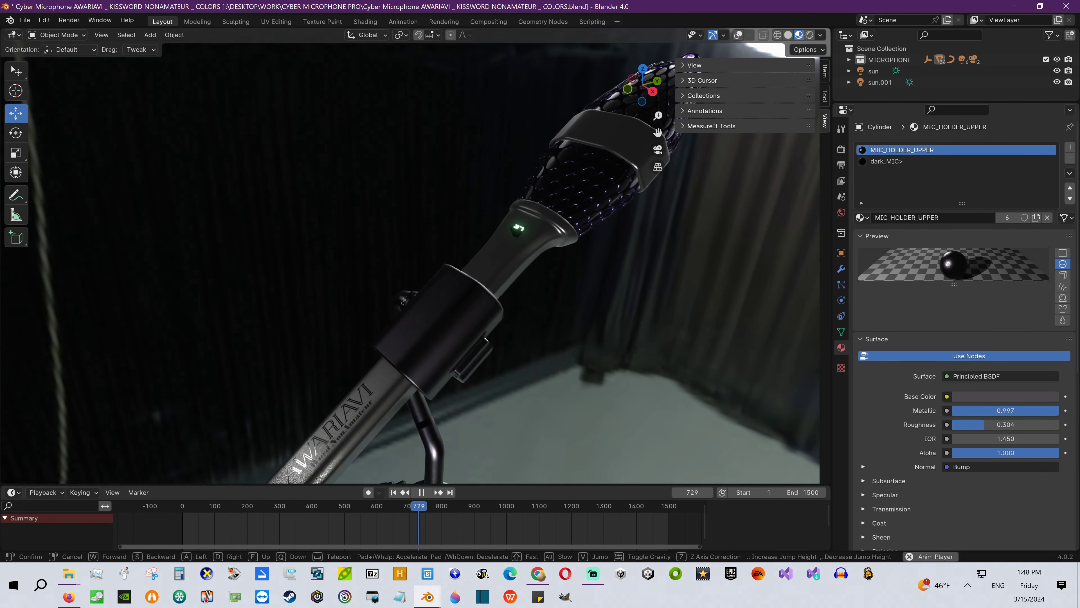
key(s)
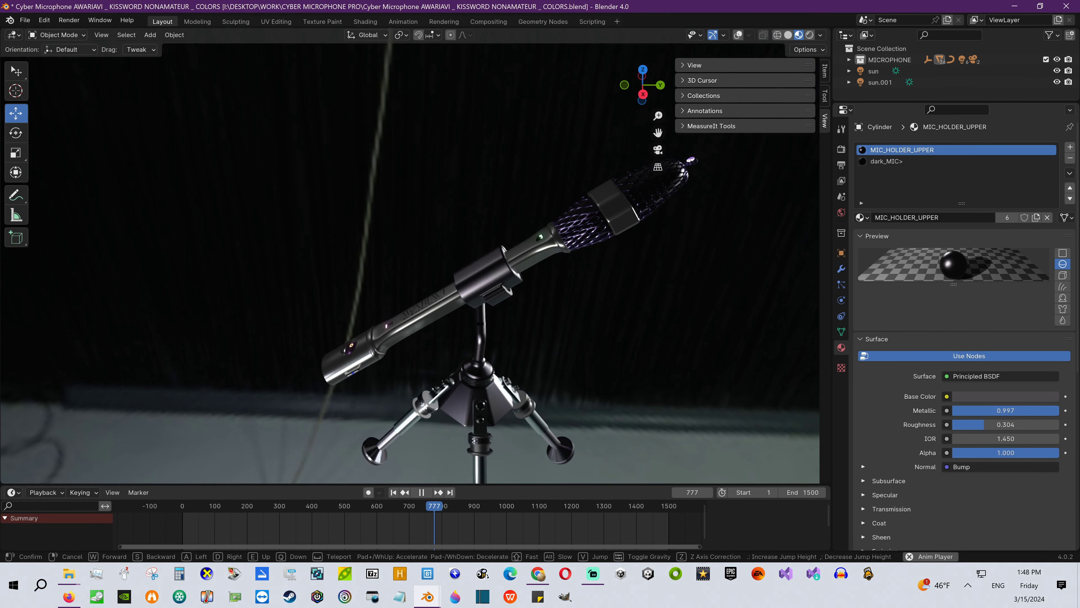